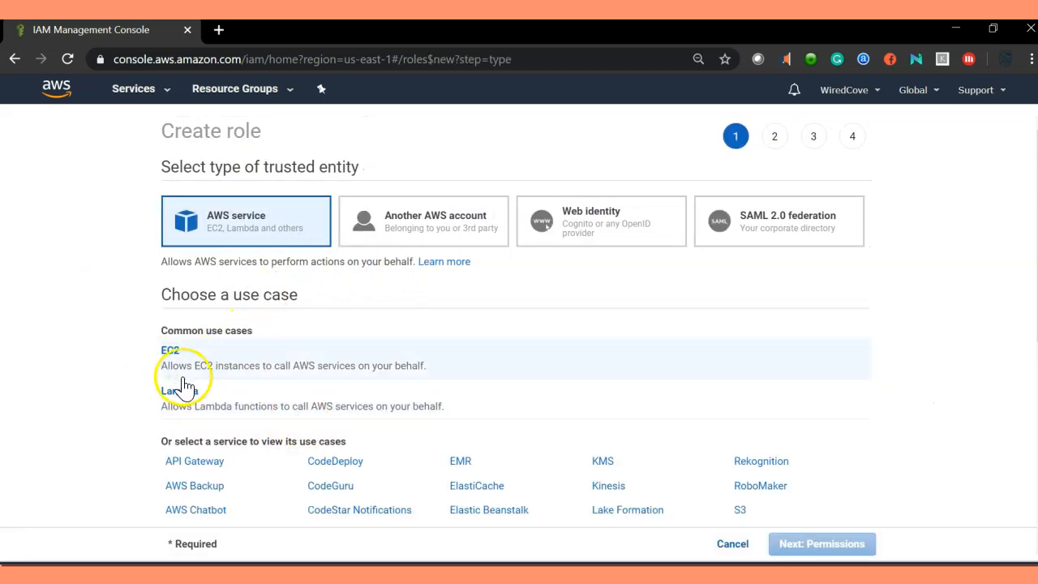
Step: Choose EC2 as the AWS service use case for the new role and continue to permissions
{"action": "left_click", "coordinate": [296, 372]}
{"action": "scroll", "coordinate": [592, 389], "scroll_direction": "down", "scroll_amount": 1}
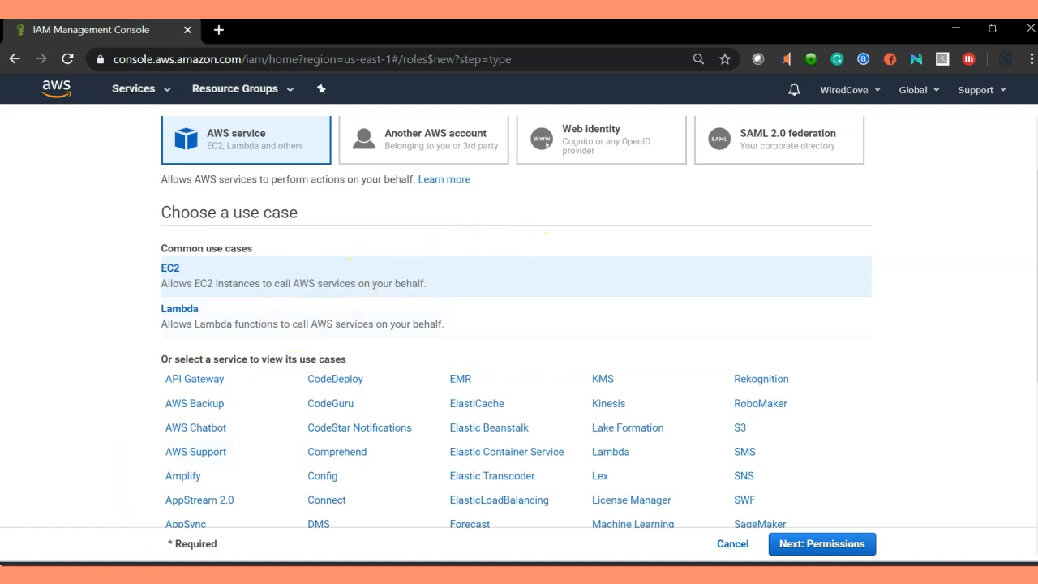
{"action": "left_click", "coordinate": [839, 544]}
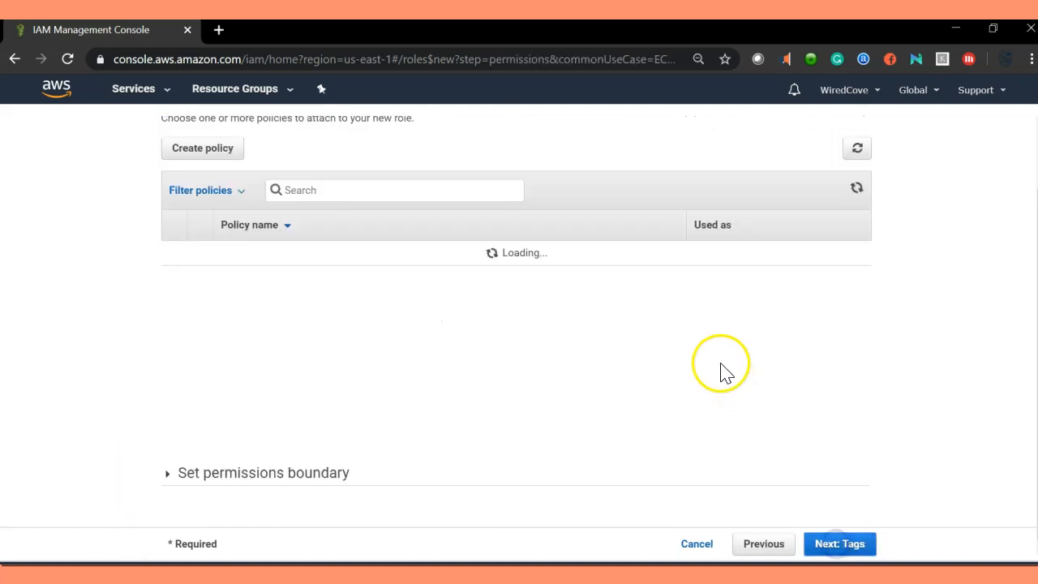
Step: Search for s3full, attach the AmazonS3FullAccess policy, and continue to tags
{"action": "scroll", "coordinate": [364, 254], "scroll_direction": "up", "scroll_amount": 1}
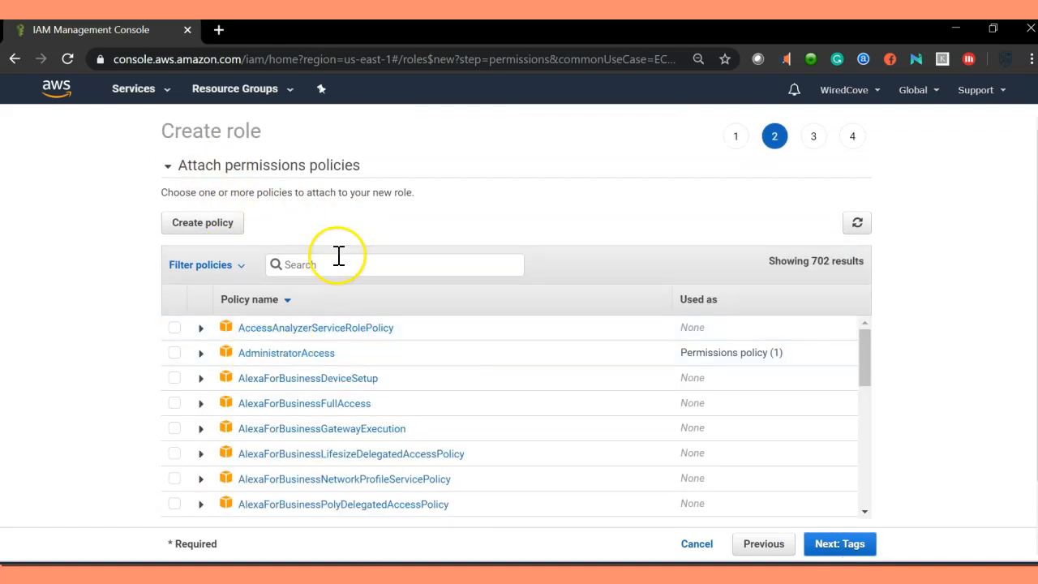
{"action": "left_click", "coordinate": [371, 270]}
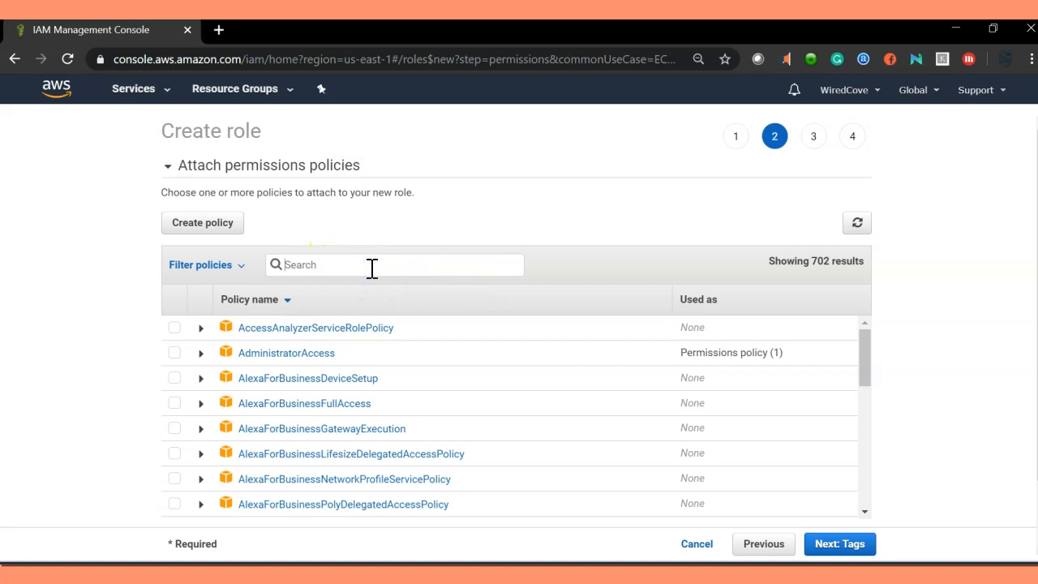
{"action": "type", "text": "s3full"}
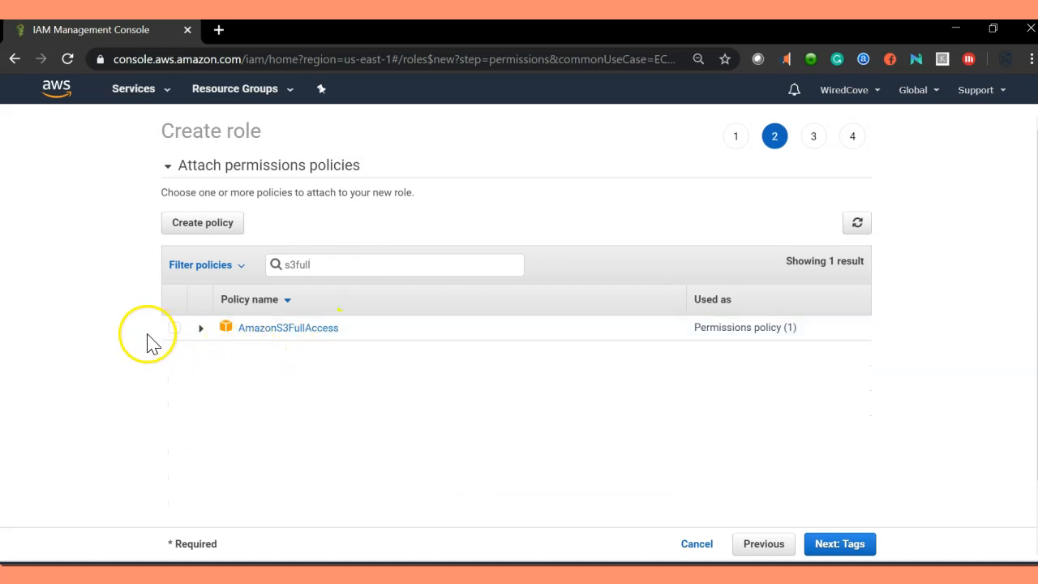
{"action": "left_click", "coordinate": [174, 331]}
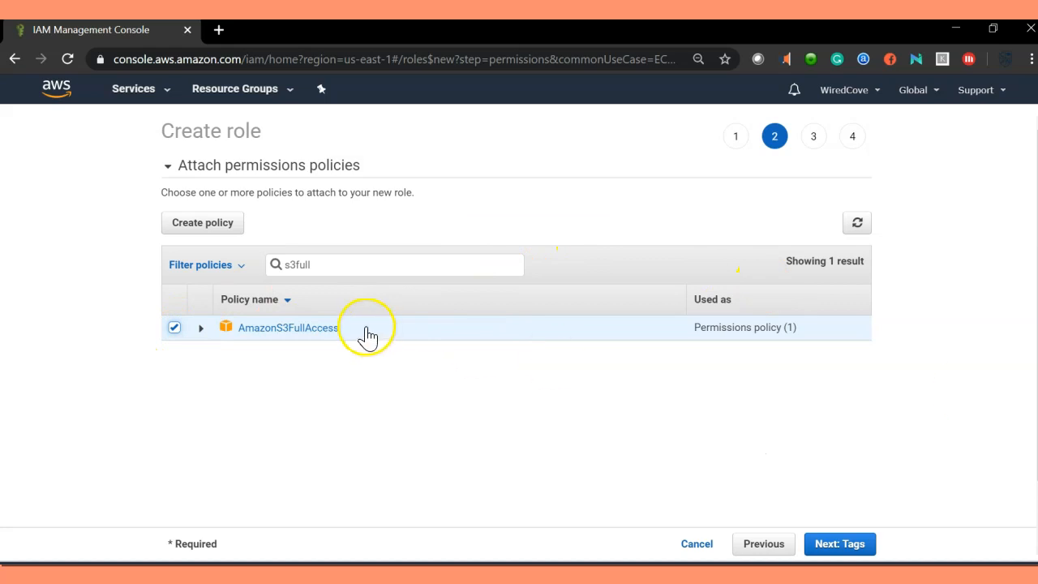
{"action": "left_click", "coordinate": [852, 554]}
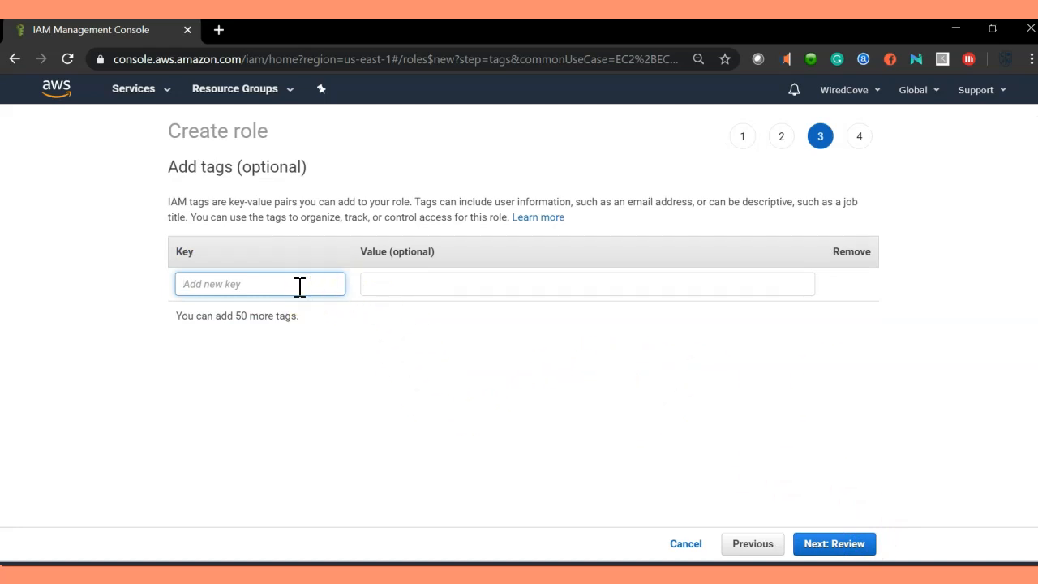
Step: Add a tag with key Name and value ec2S3role, then continue to review
{"action": "type", "text": "NAme"}
{"action": "key", "text": "BackSpace"}
{"action": "key", "text": "BackSpace"}
{"action": "key", "text": "BackSpace"}
{"action": "key", "text": "Tab"}
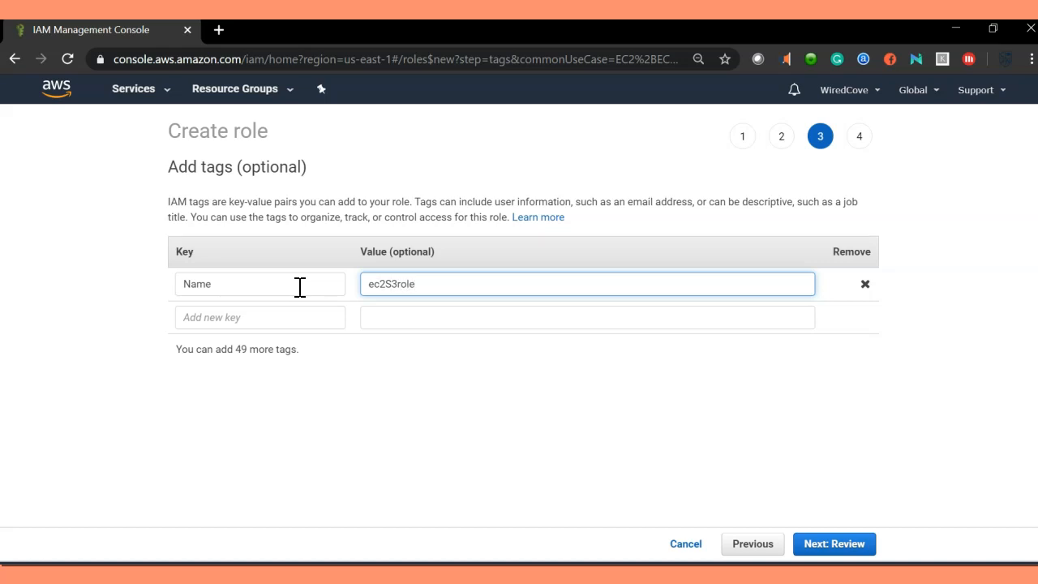
{"action": "left_click", "coordinate": [851, 548]}
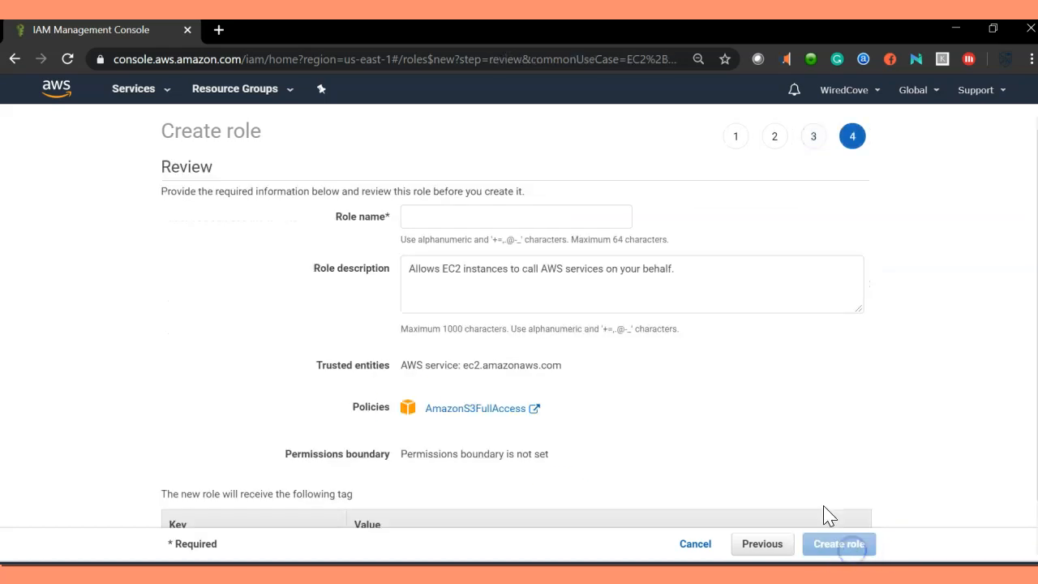
Step: Name the role S3FullAccessRole and create it
{"action": "scroll", "coordinate": [658, 413], "scroll_direction": "down", "scroll_amount": 1}
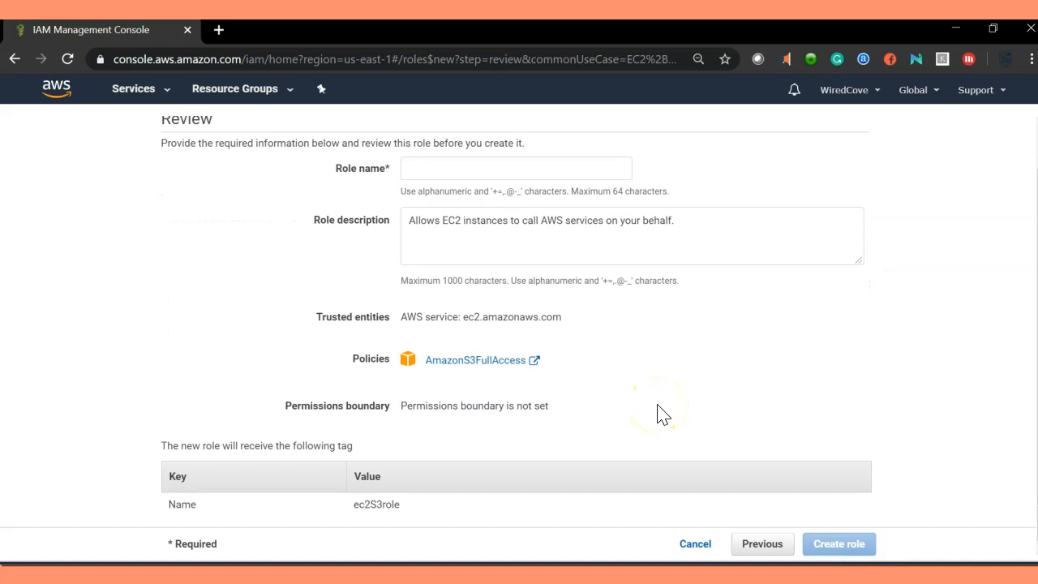
{"action": "scroll", "coordinate": [543, 356], "scroll_direction": "up", "scroll_amount": 1}
{"action": "left_click", "coordinate": [499, 222]}
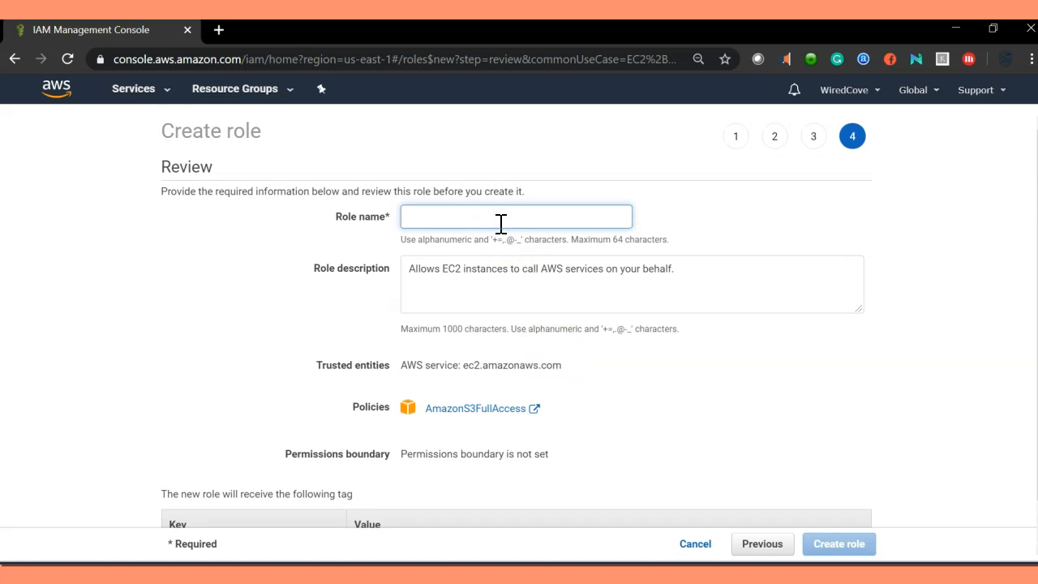
{"action": "type", "text": "S3FullAccessRole"}
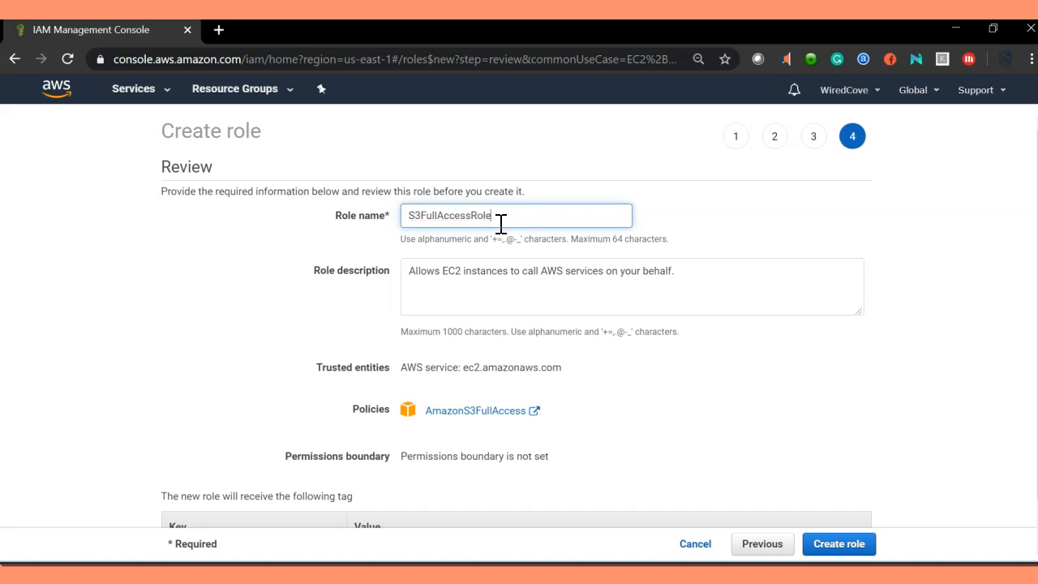
{"action": "scroll", "coordinate": [398, 240], "scroll_direction": "down", "scroll_amount": 1}
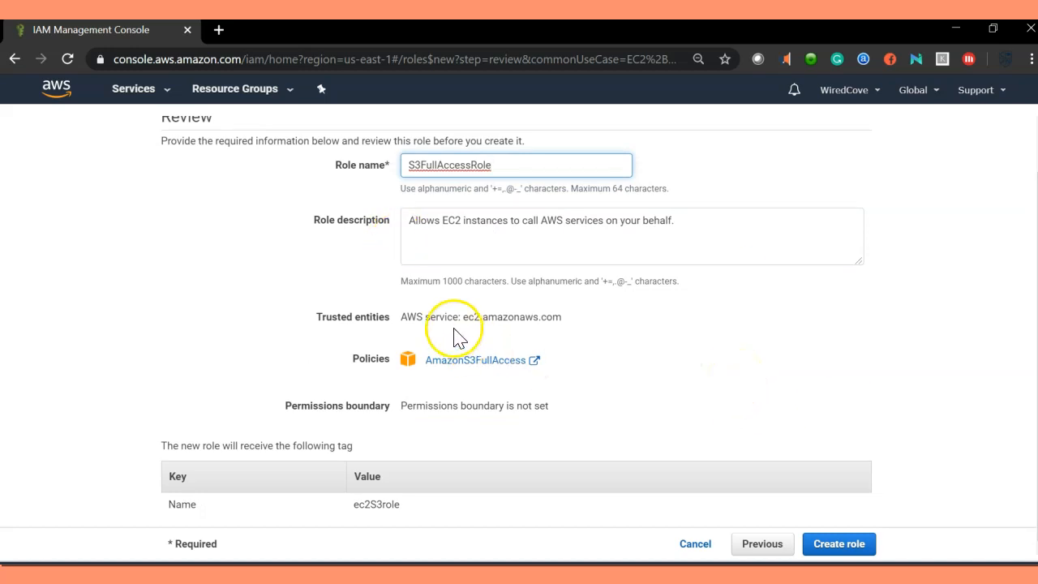
{"action": "left_click", "coordinate": [857, 551]}
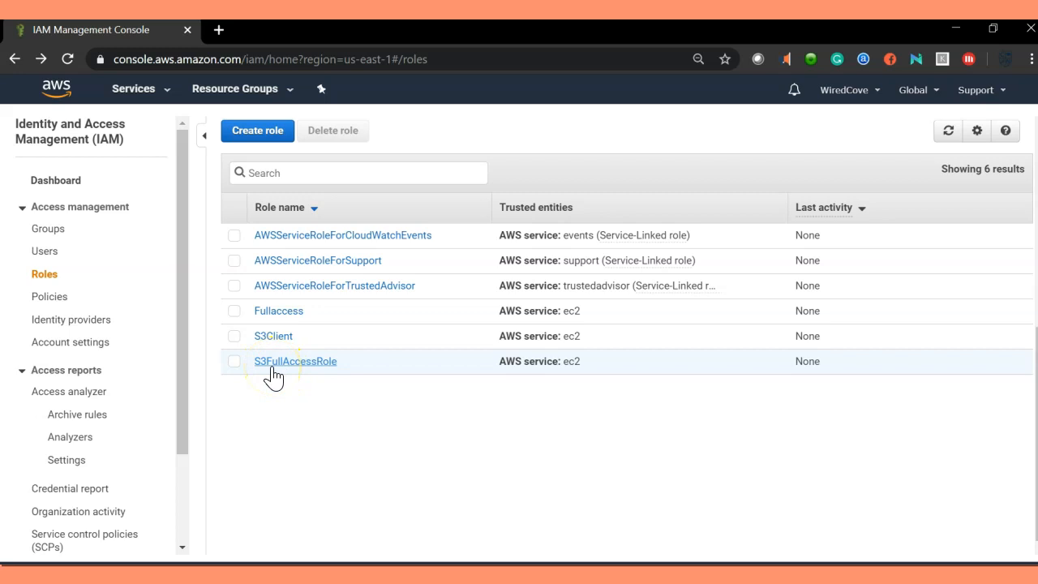
Step: Open the S3FullAccessRole summary and examine the AmazonS3FullAccess policy JSON
{"action": "left_click", "coordinate": [302, 365]}
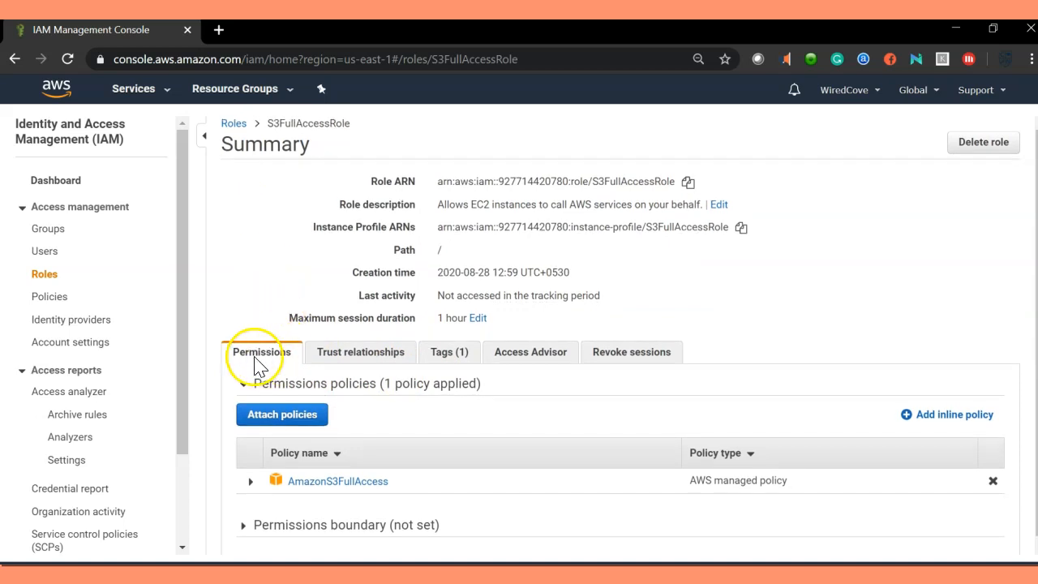
{"action": "left_click", "coordinate": [250, 481]}
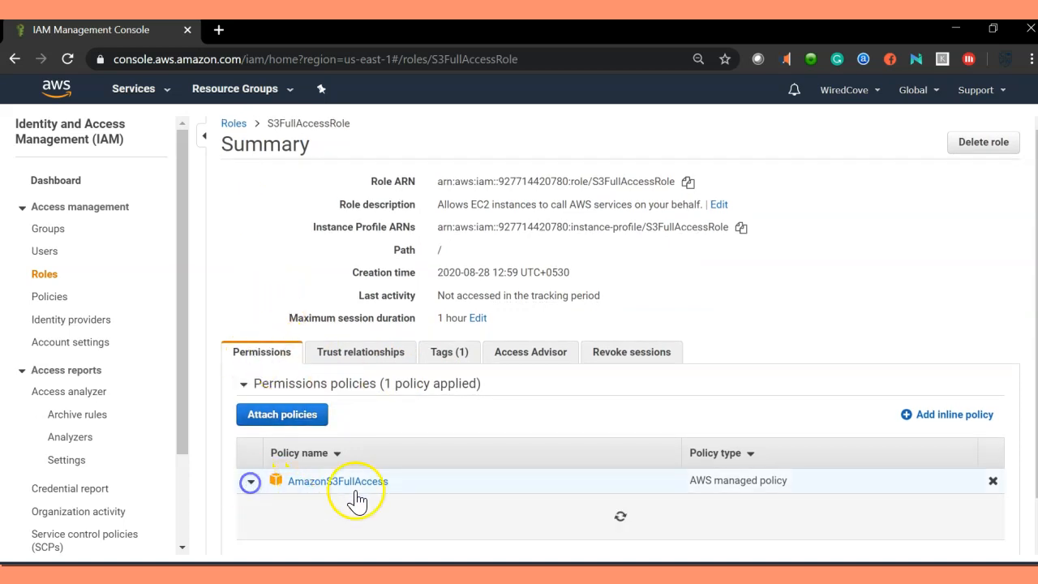
{"action": "scroll", "coordinate": [408, 368], "scroll_direction": "down", "scroll_amount": 1}
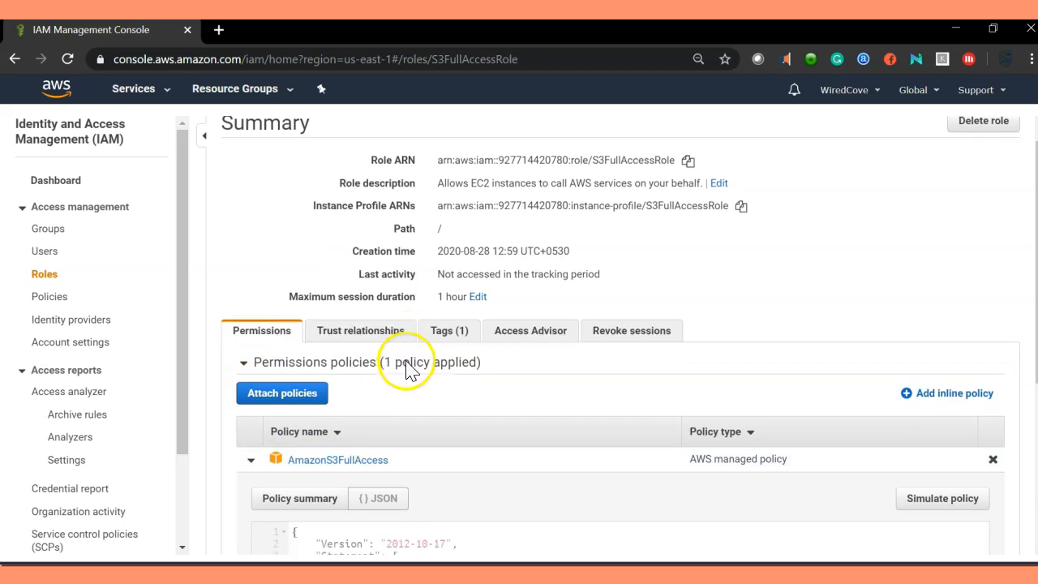
{"action": "scroll", "coordinate": [408, 369], "scroll_direction": "down", "scroll_amount": 3}
{"action": "left_click_drag", "start_coordinate": [311, 426], "coordinate": [282, 306]}
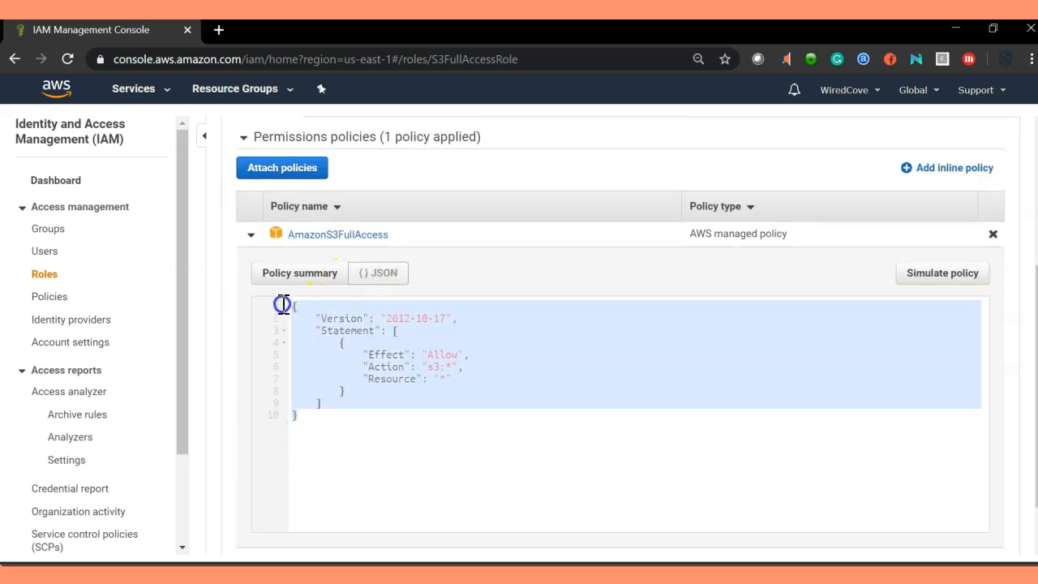
{"action": "left_click", "coordinate": [473, 346]}
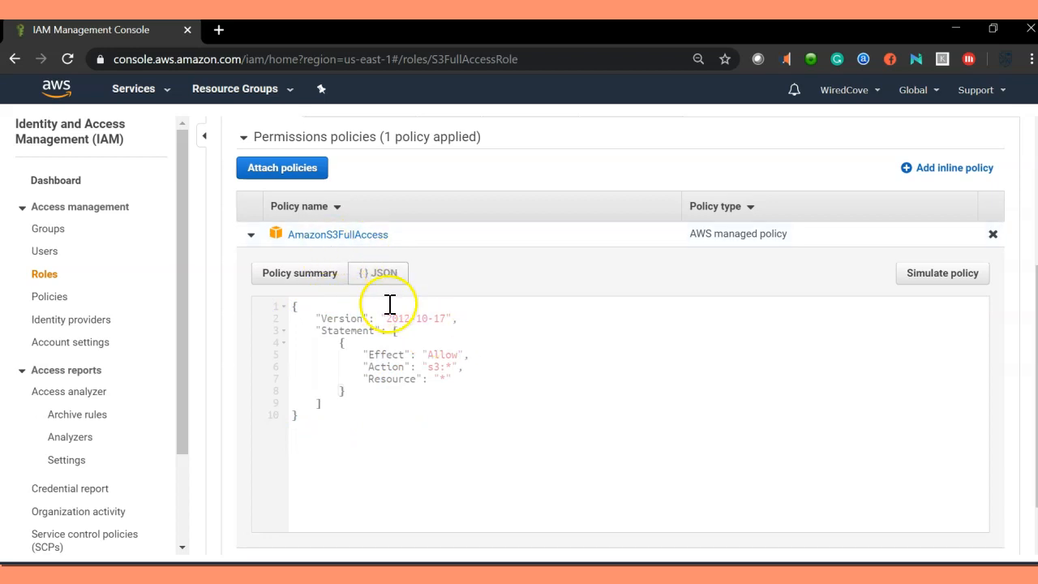
{"action": "mouse_move", "coordinate": [319, 318]}
{"action": "left_mouse_down"}
{"action": "mouse_move", "coordinate": [370, 318]}
{"action": "mouse_move", "coordinate": [372, 329]}
{"action": "mouse_move", "coordinate": [471, 355]}
{"action": "left_mouse_up"}
{"action": "left_click_drag", "start_coordinate": [359, 366], "coordinate": [463, 365]}
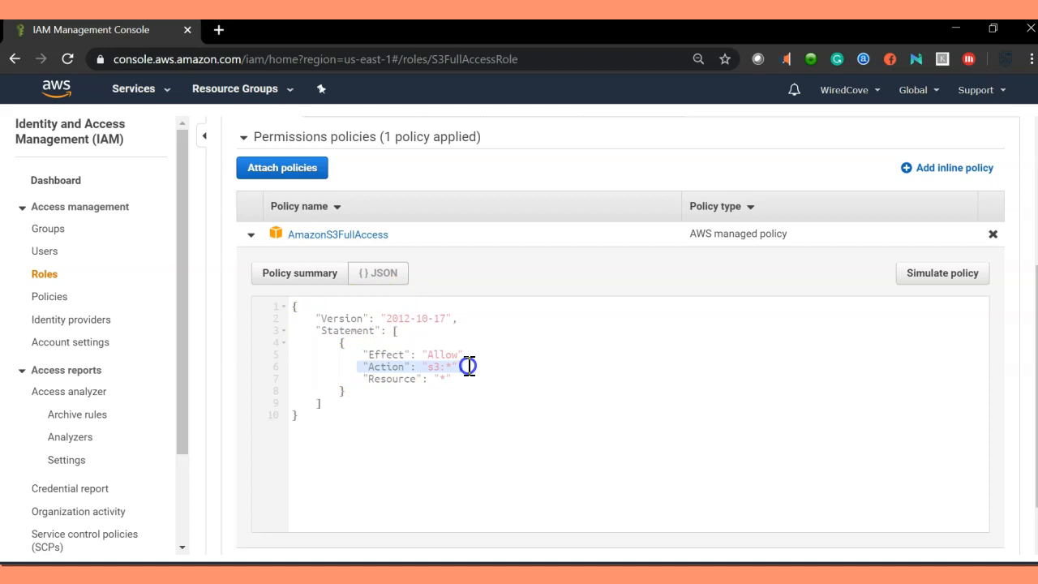
{"action": "left_click_drag", "start_coordinate": [358, 386], "coordinate": [469, 376]}
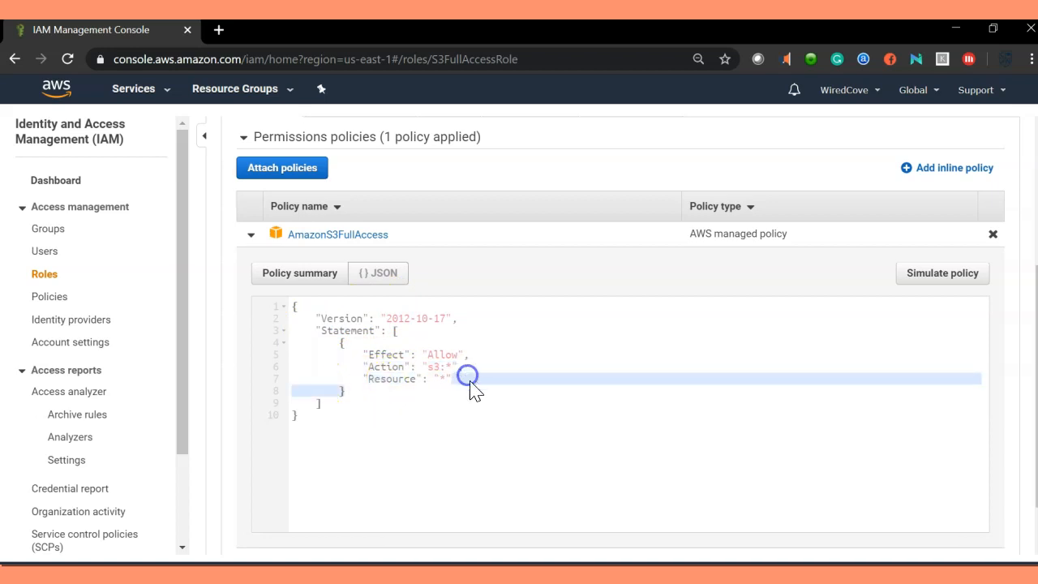
{"action": "left_click", "coordinate": [432, 382]}
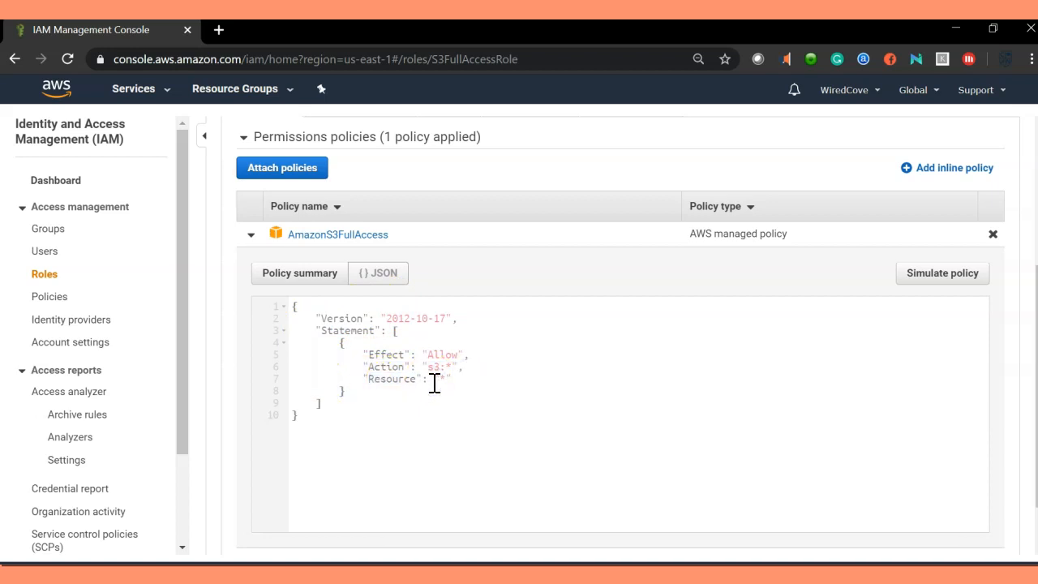
{"action": "scroll", "coordinate": [437, 386], "scroll_direction": "up", "scroll_amount": 3}
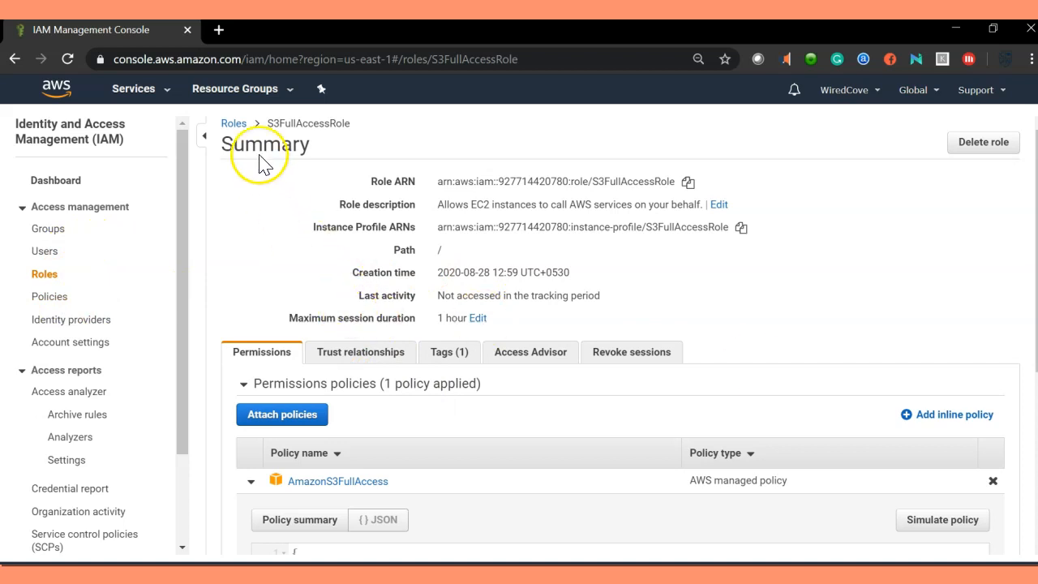
Step: Open the EC2 dashboard from the services list
{"action": "left_click", "coordinate": [162, 96]}
{"action": "left_click", "coordinate": [227, 206]}
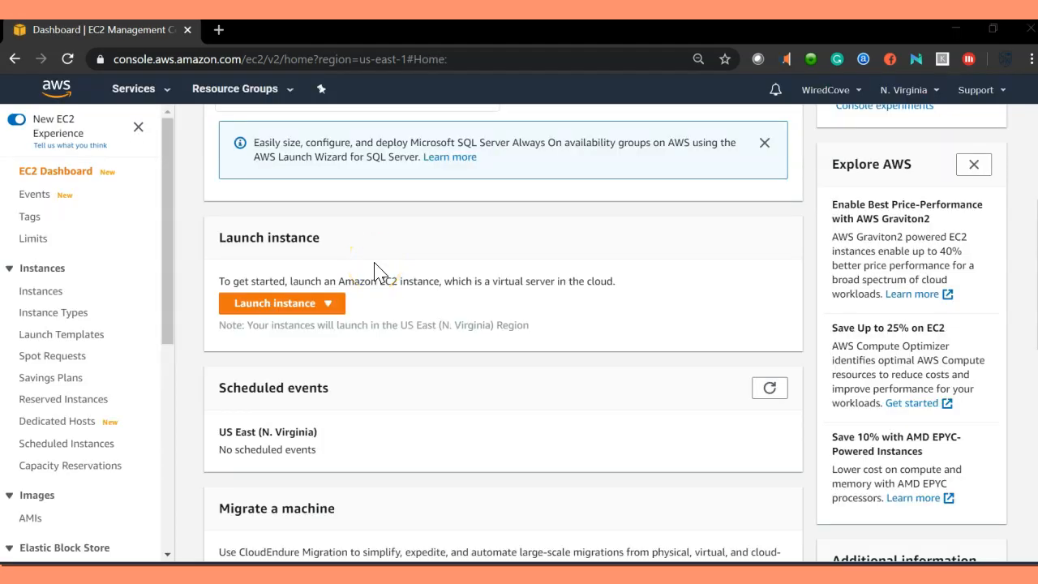
{"action": "scroll", "coordinate": [471, 342], "scroll_direction": "up", "scroll_amount": 4}
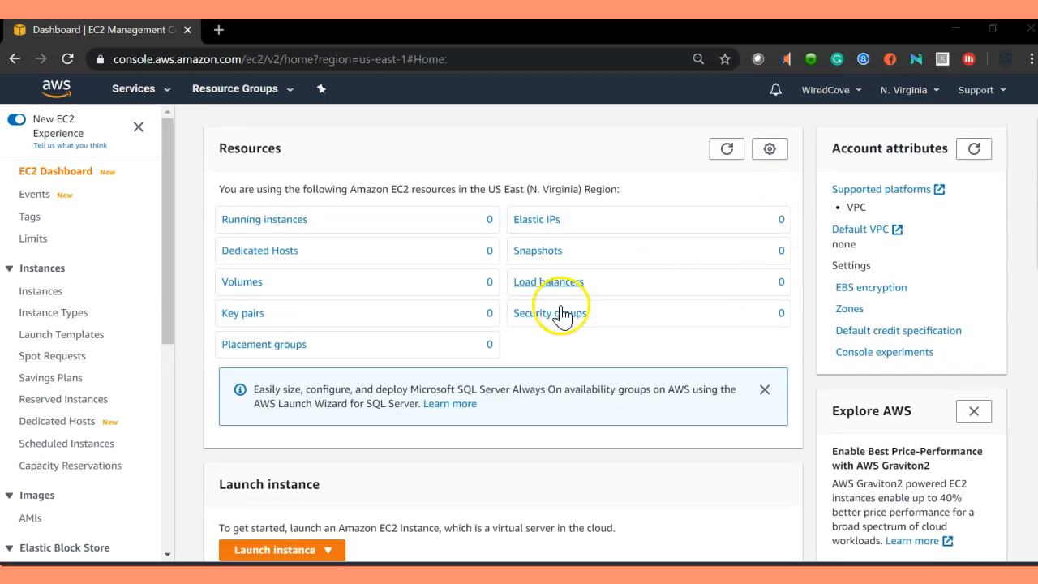
{"action": "scroll", "coordinate": [486, 304], "scroll_direction": "down", "scroll_amount": 5}
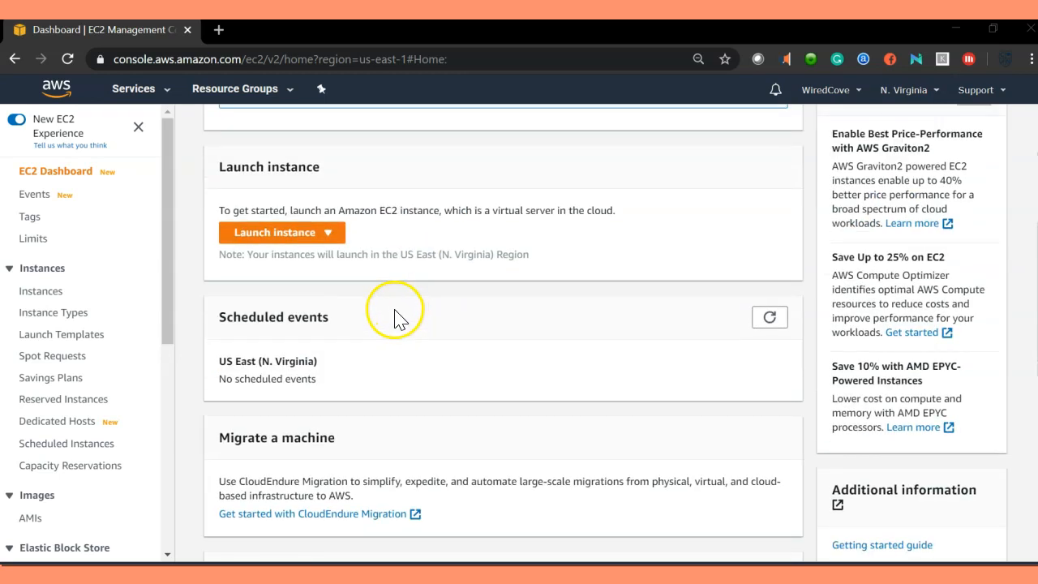
{"action": "scroll", "coordinate": [394, 313], "scroll_direction": "up", "scroll_amount": 2}
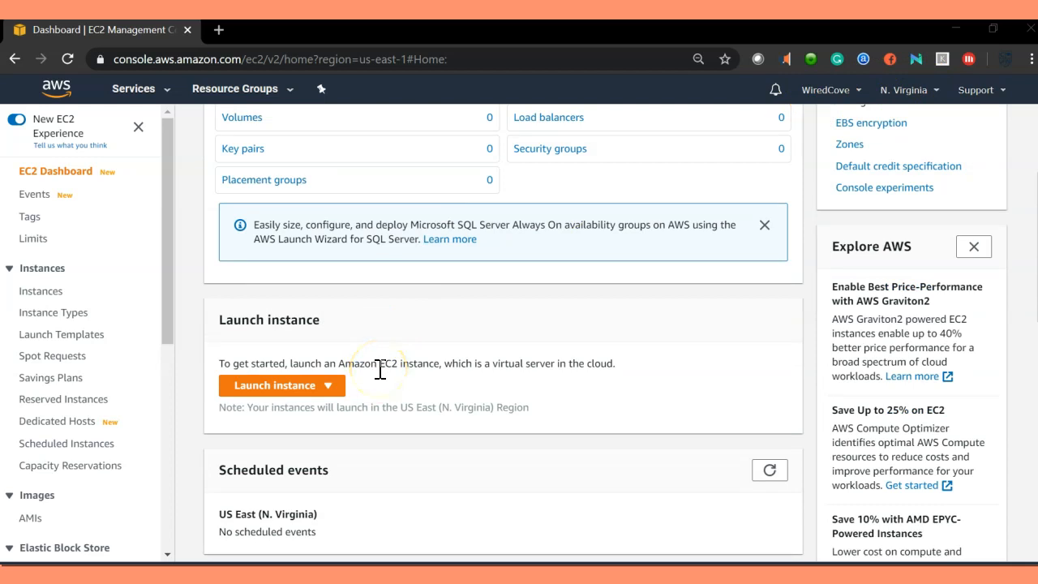
{"action": "scroll", "coordinate": [380, 370], "scroll_direction": "up", "scroll_amount": 2}
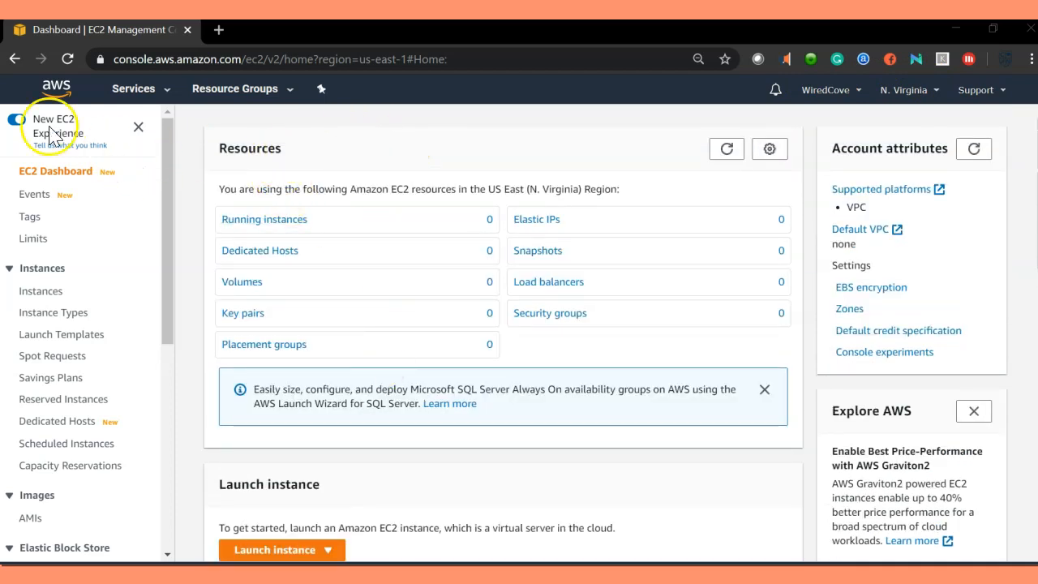
{"action": "scroll", "coordinate": [378, 315], "scroll_direction": "down", "scroll_amount": 1}
{"action": "scroll", "coordinate": [381, 318], "scroll_direction": "up", "scroll_amount": 1}
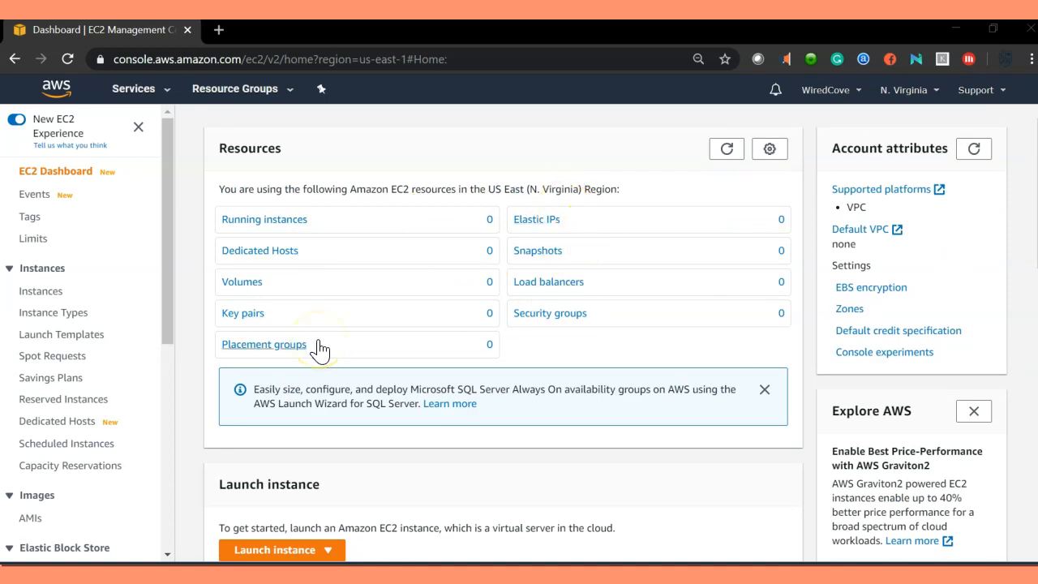
Step: Dismiss the SQL Server info banner and start the Launch instance wizard
{"action": "left_click", "coordinate": [764, 389]}
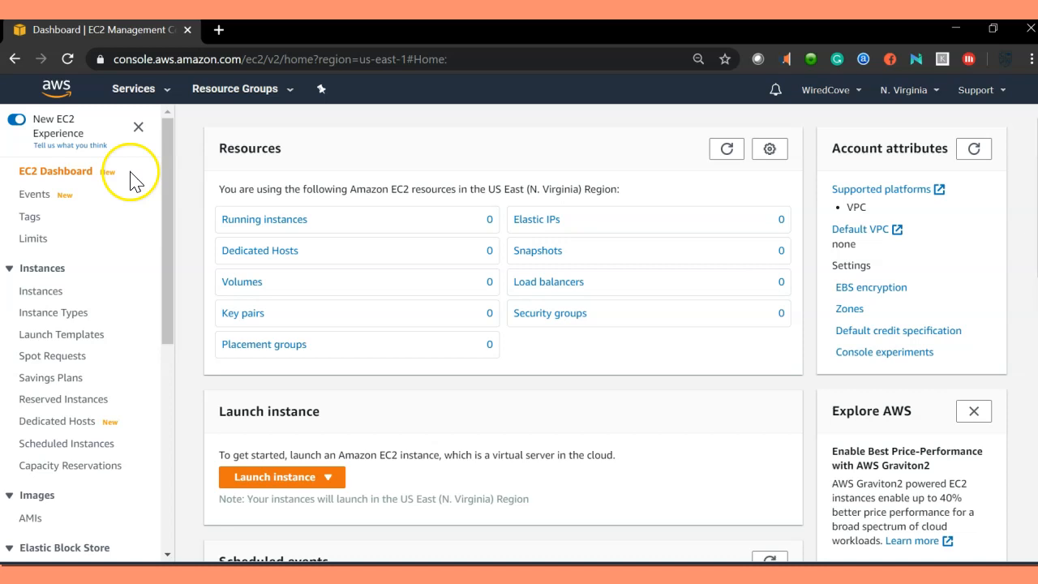
{"action": "scroll", "coordinate": [313, 324], "scroll_direction": "down", "scroll_amount": 4}
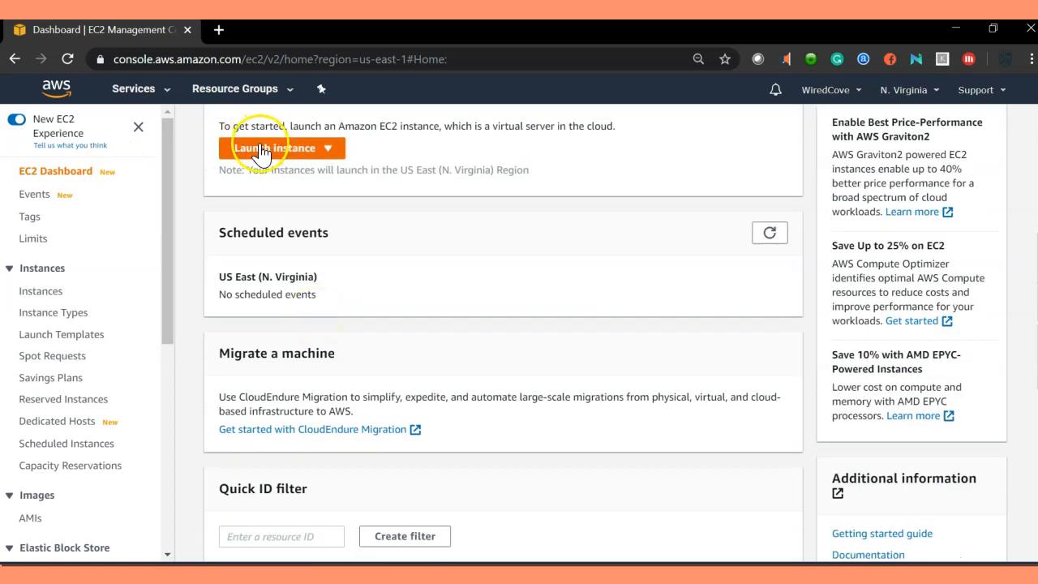
{"action": "left_click", "coordinate": [261, 152]}
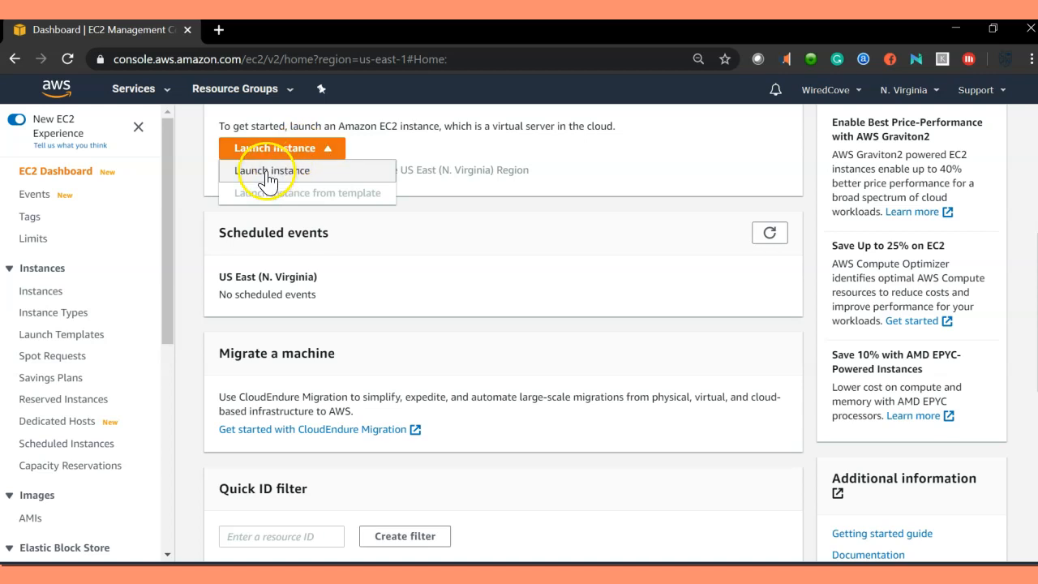
{"action": "left_click", "coordinate": [267, 171]}
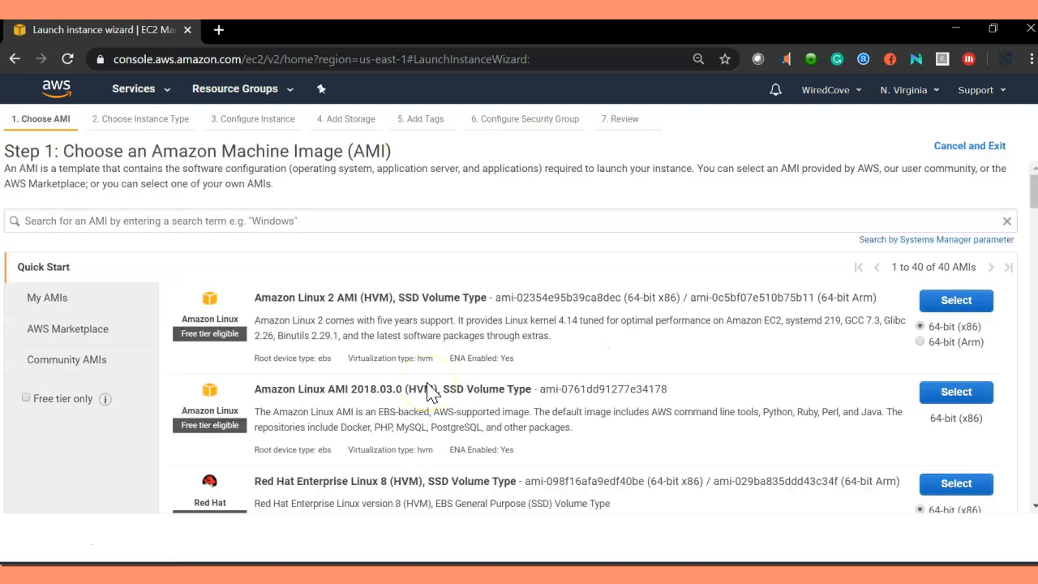
Step: Filter the AMI list to free tier only and select the Amazon Linux 2 AMI (HVM), SSD Volume Type
{"action": "left_click", "coordinate": [209, 222]}
{"action": "left_click", "coordinate": [50, 471]}
{"action": "left_click", "coordinate": [345, 217]}
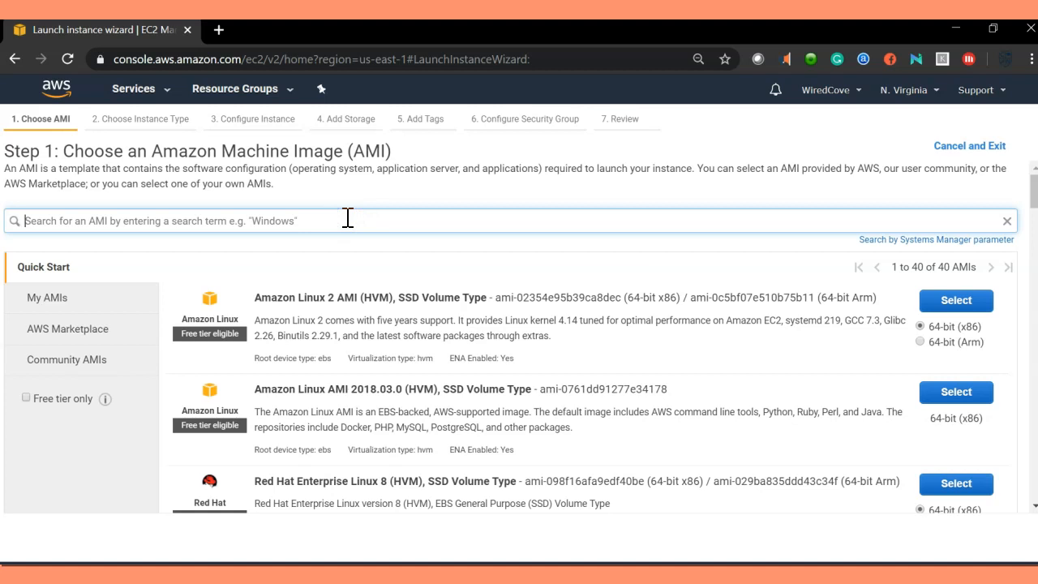
{"action": "left_click_drag", "start_coordinate": [254, 297], "coordinate": [446, 298]}
{"action": "left_click", "coordinate": [544, 304]}
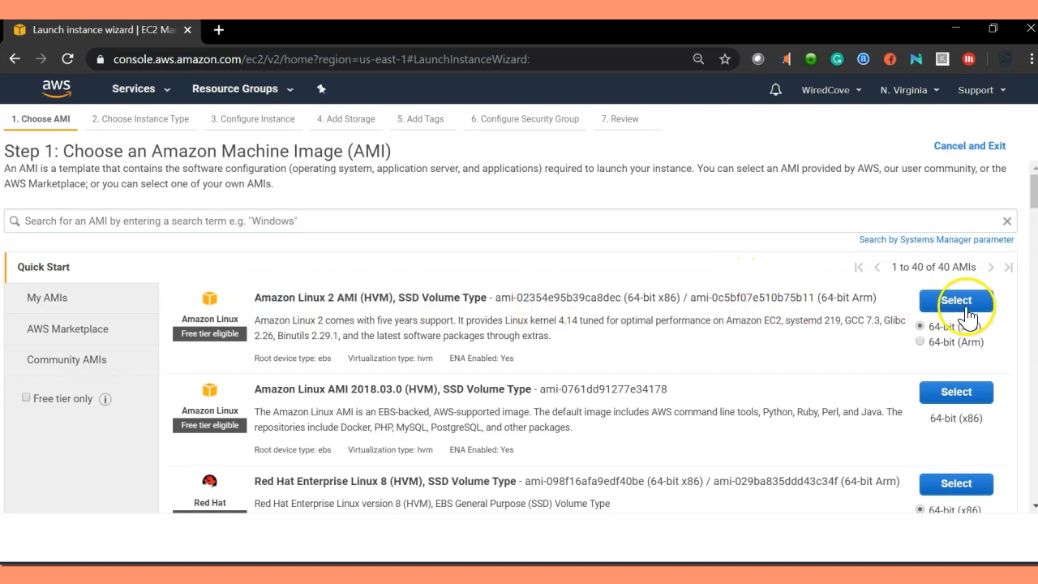
{"action": "left_click", "coordinate": [26, 398]}
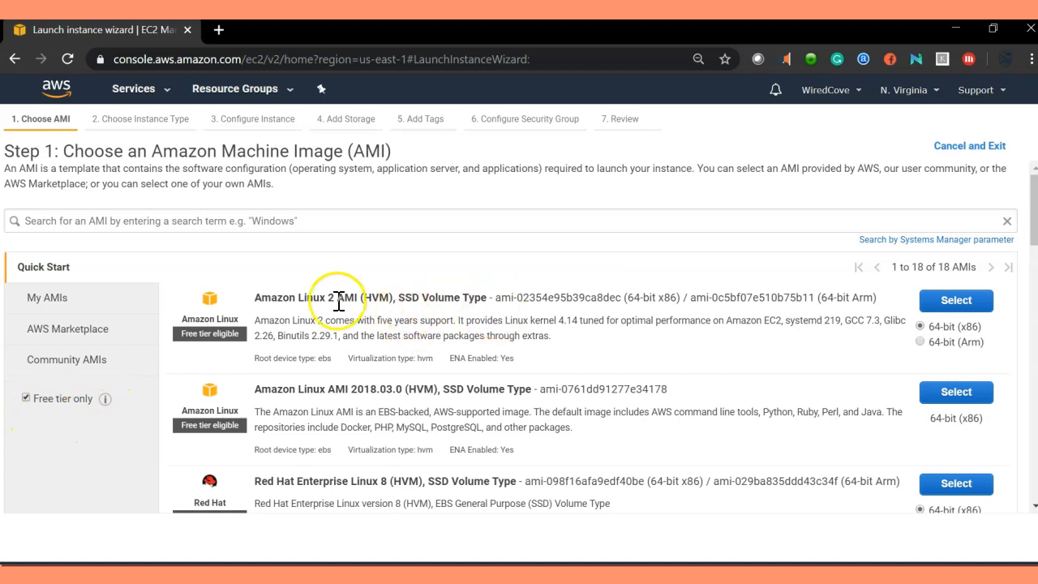
{"action": "left_click_drag", "start_coordinate": [258, 297], "coordinate": [463, 296]}
{"action": "left_click", "coordinate": [447, 310]}
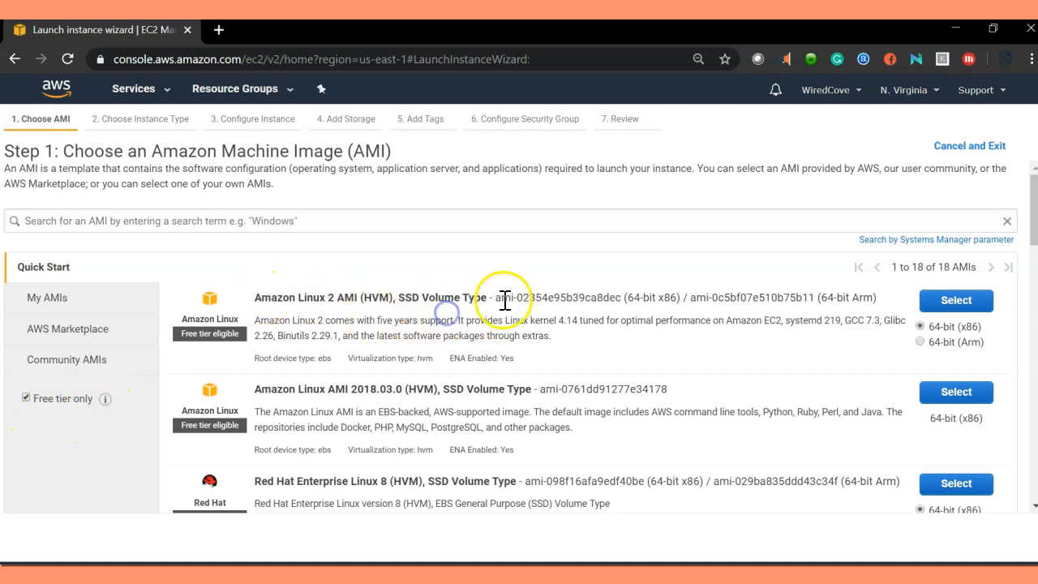
{"action": "left_click", "coordinate": [956, 300]}
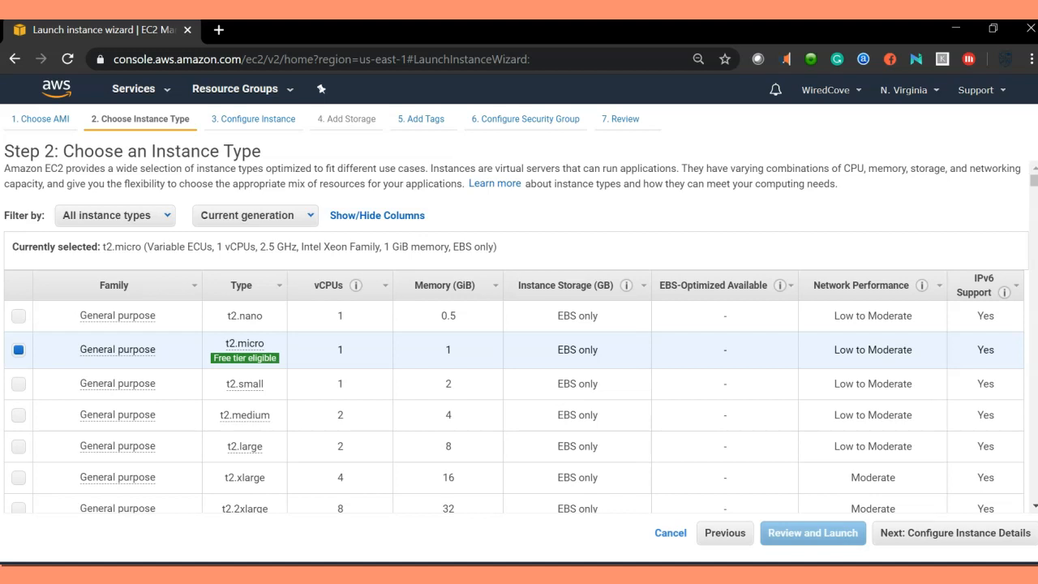
Step: Proceed with the t2.micro instance type to instance details and check which networks are available
{"action": "mouse_move", "coordinate": [242, 355]}
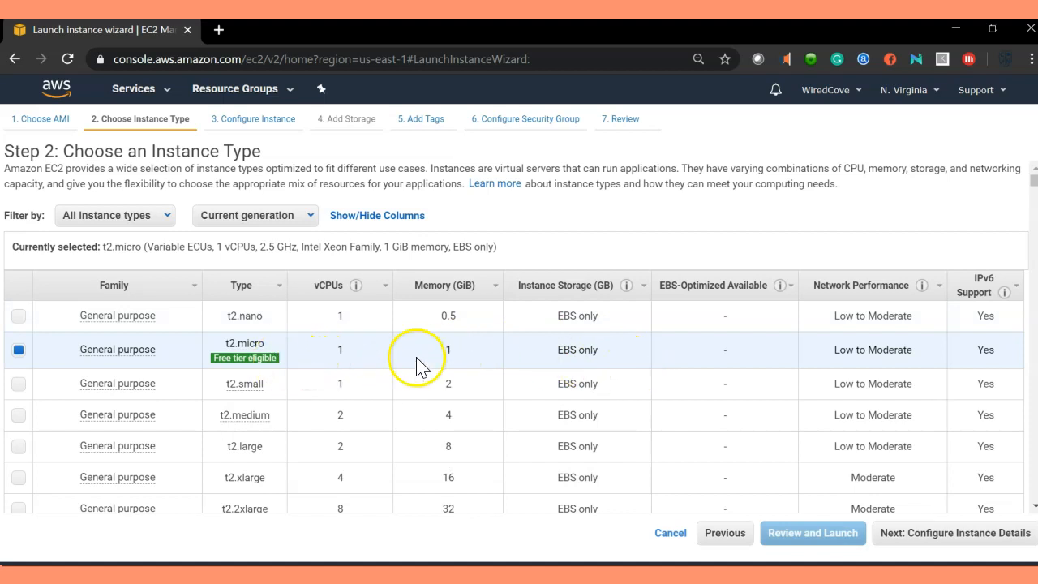
{"action": "left_click", "coordinate": [998, 539]}
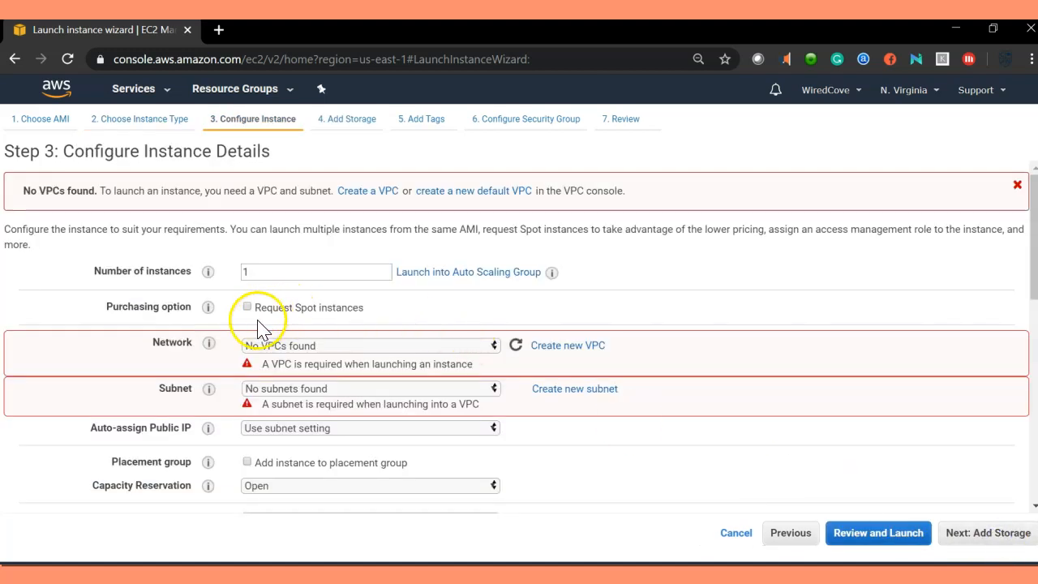
{"action": "scroll", "coordinate": [373, 356], "scroll_direction": "down", "scroll_amount": 1}
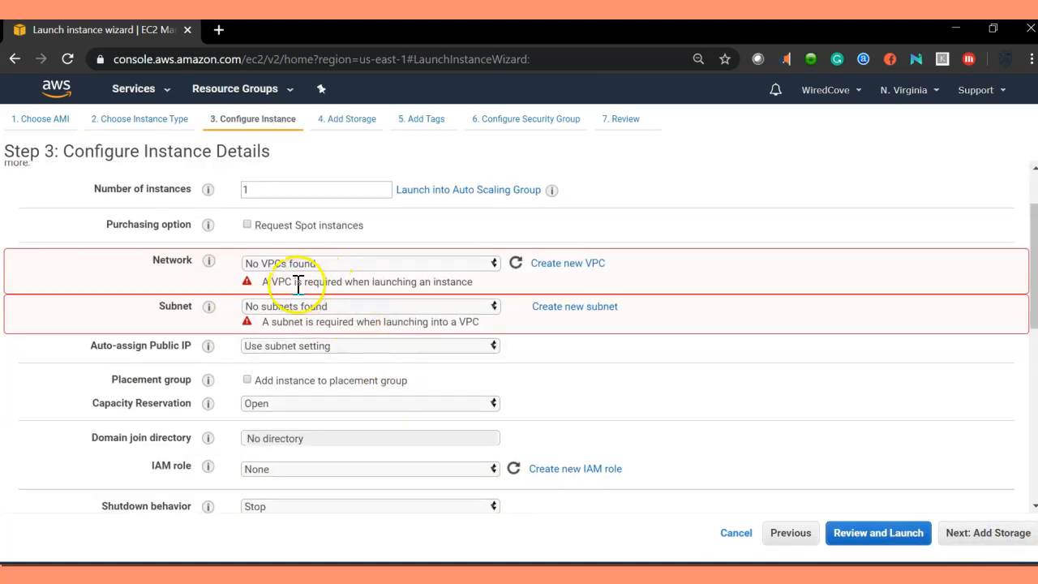
{"action": "left_click", "coordinate": [488, 265]}
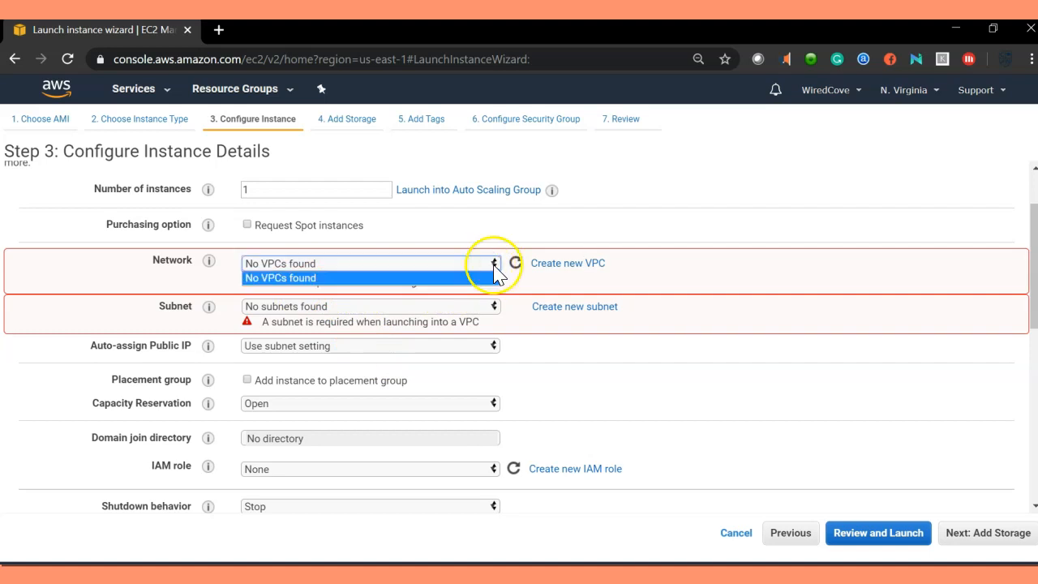
{"action": "left_click", "coordinate": [741, 272]}
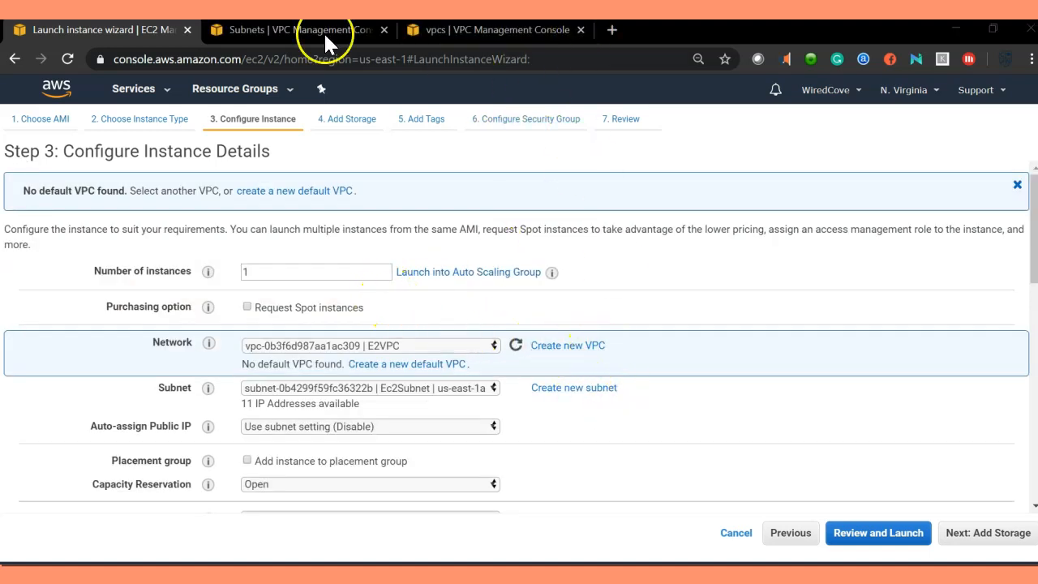
Step: Review the Ec2Subnet and E2VPC details in the VPC console tabs, then return to the launch wizard
{"action": "left_click", "coordinate": [297, 31]}
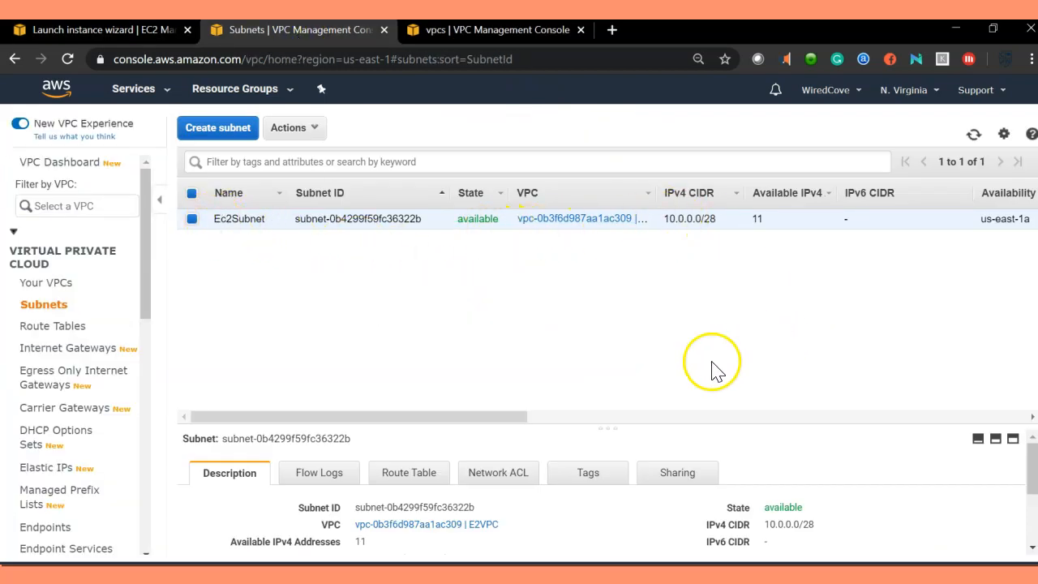
{"action": "left_click_drag", "start_coordinate": [505, 417], "coordinate": [297, 392]}
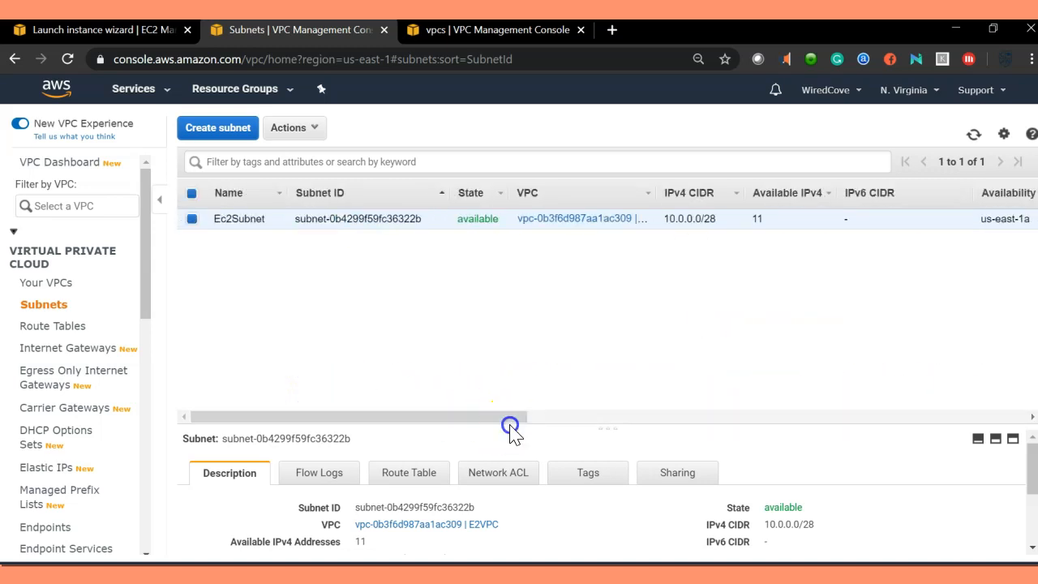
{"action": "left_click_drag", "start_coordinate": [511, 424], "coordinate": [514, 287]}
{"action": "left_click_drag", "start_coordinate": [828, 386], "coordinate": [746, 389]}
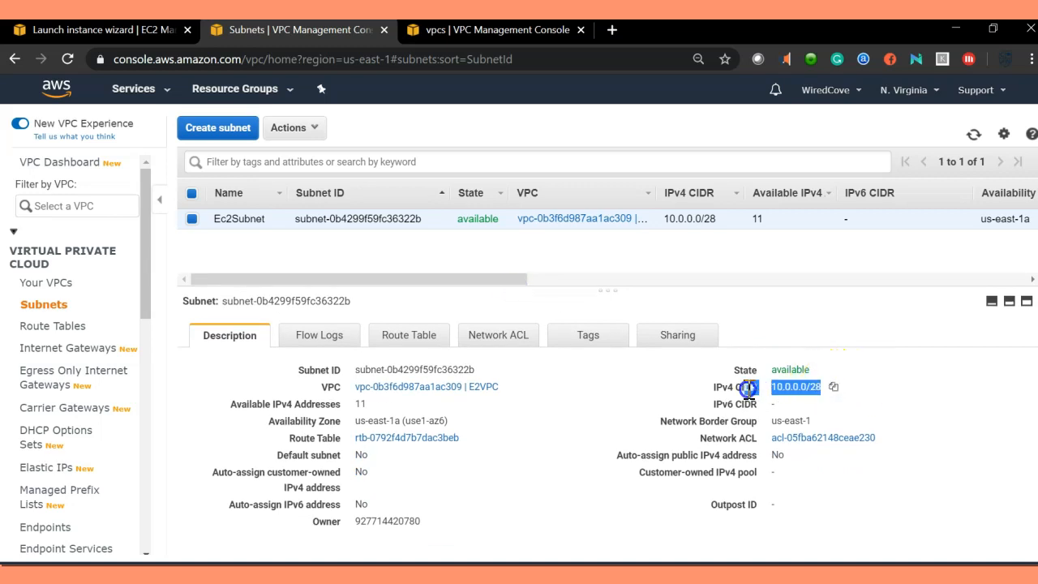
{"action": "left_click", "coordinate": [598, 409]}
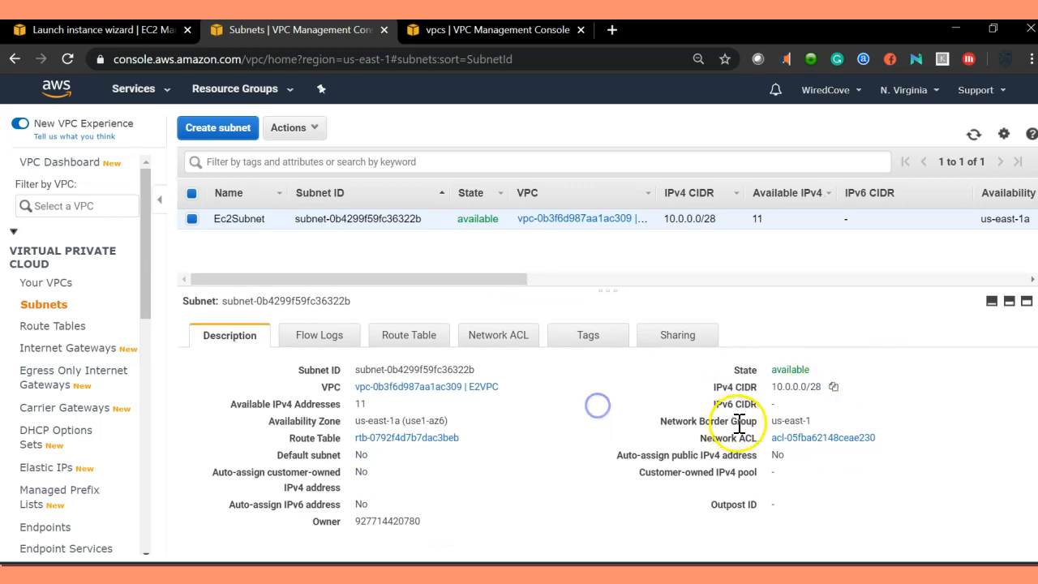
{"action": "left_click_drag", "start_coordinate": [770, 422], "coordinate": [814, 421]}
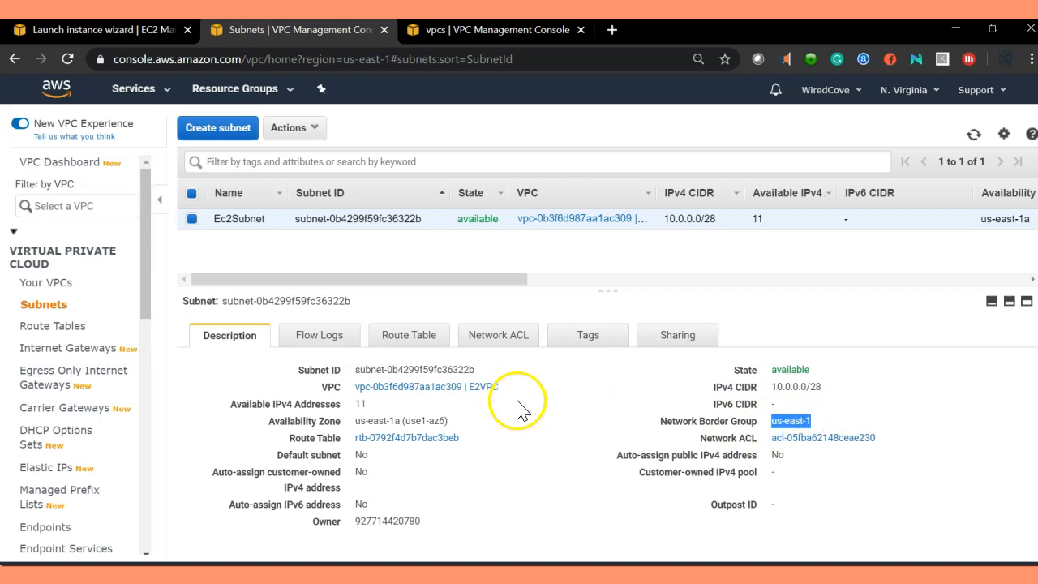
{"action": "left_click", "coordinate": [462, 29]}
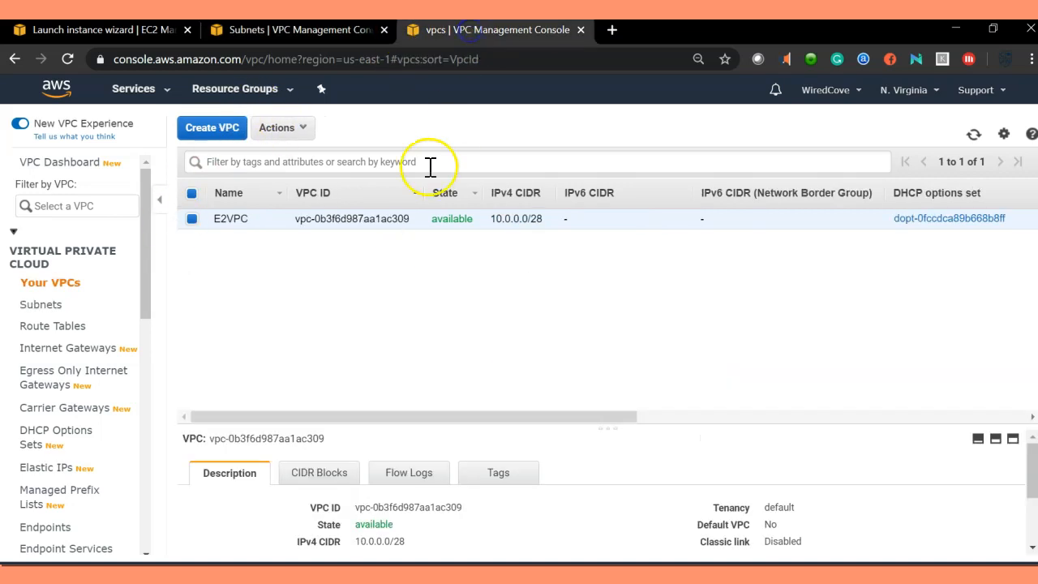
{"action": "left_click", "coordinate": [292, 30]}
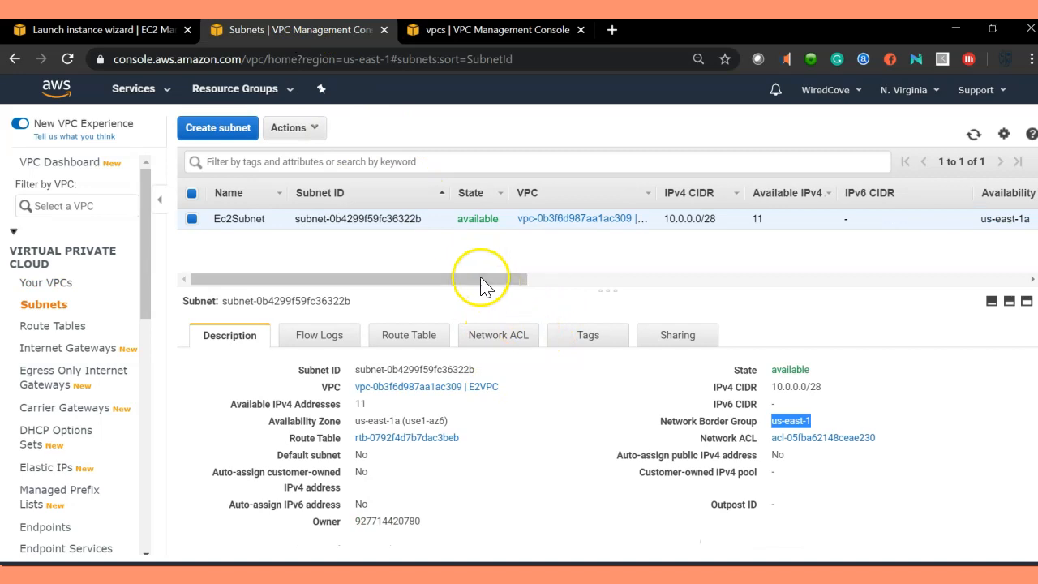
{"action": "left_click", "coordinate": [97, 30]}
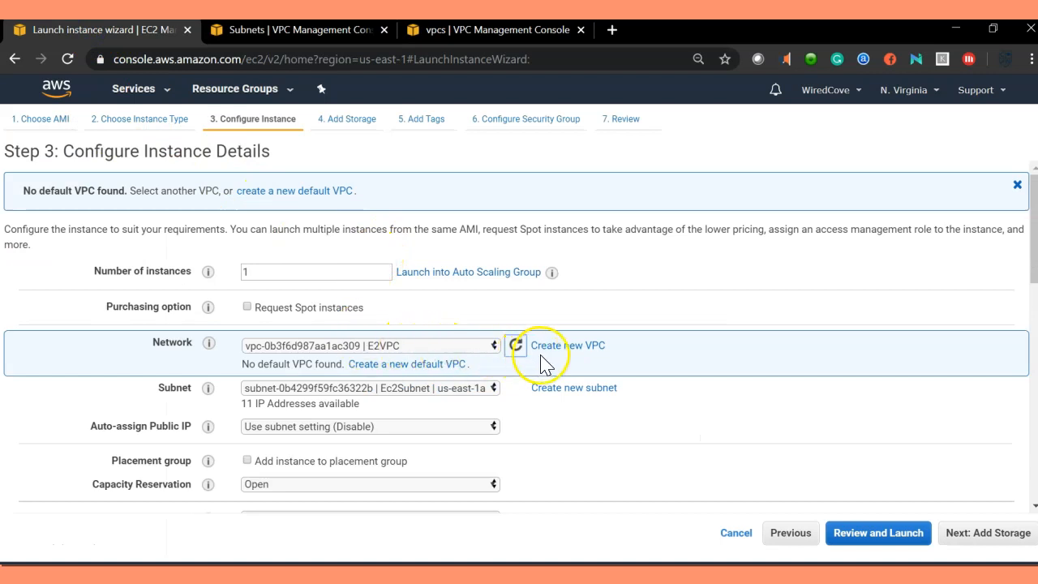
Step: Set the instance network to the E2VPC VPC and the subnet to Ec2Subnet
{"action": "left_click", "coordinate": [447, 347]}
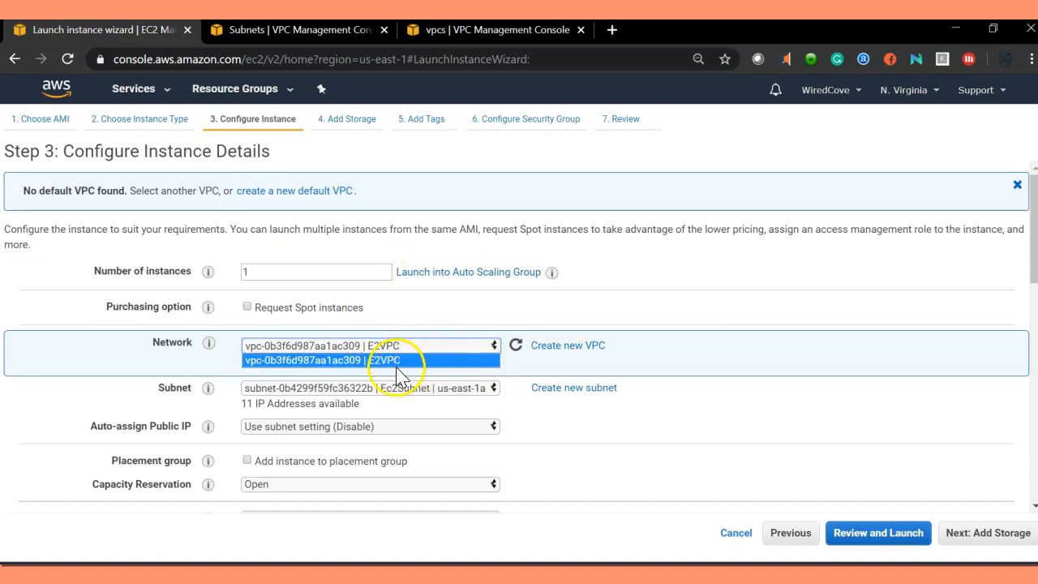
{"action": "left_click", "coordinate": [384, 361]}
{"action": "left_click", "coordinate": [464, 392]}
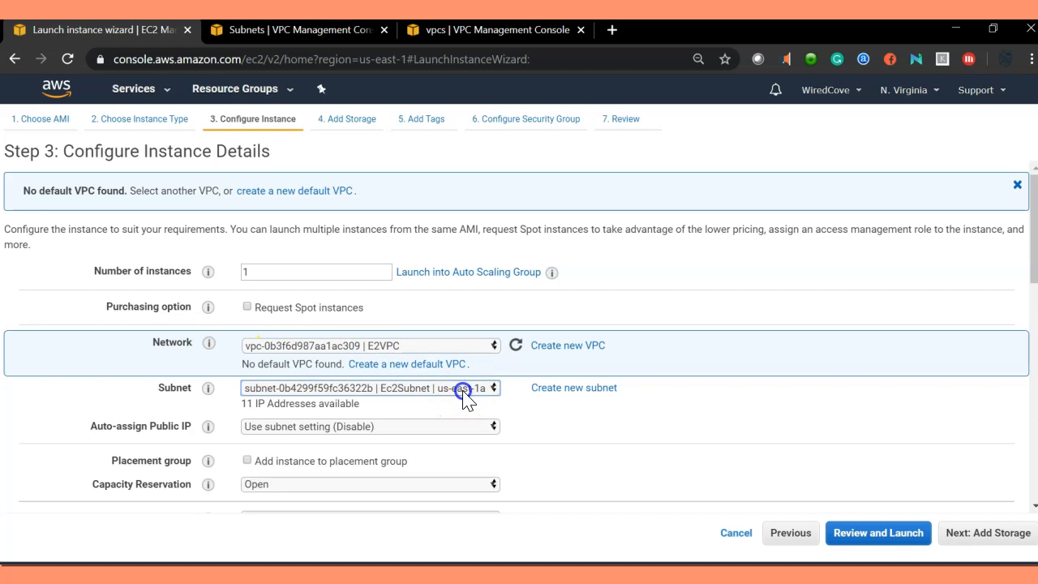
{"action": "left_click", "coordinate": [401, 400]}
Step: Assign the S3FullAccessRole IAM role and continue through the default storage settings to tags
{"action": "scroll", "coordinate": [400, 399], "scroll_direction": "down", "scroll_amount": 1}
{"action": "scroll", "coordinate": [400, 403], "scroll_direction": "down", "scroll_amount": 2}
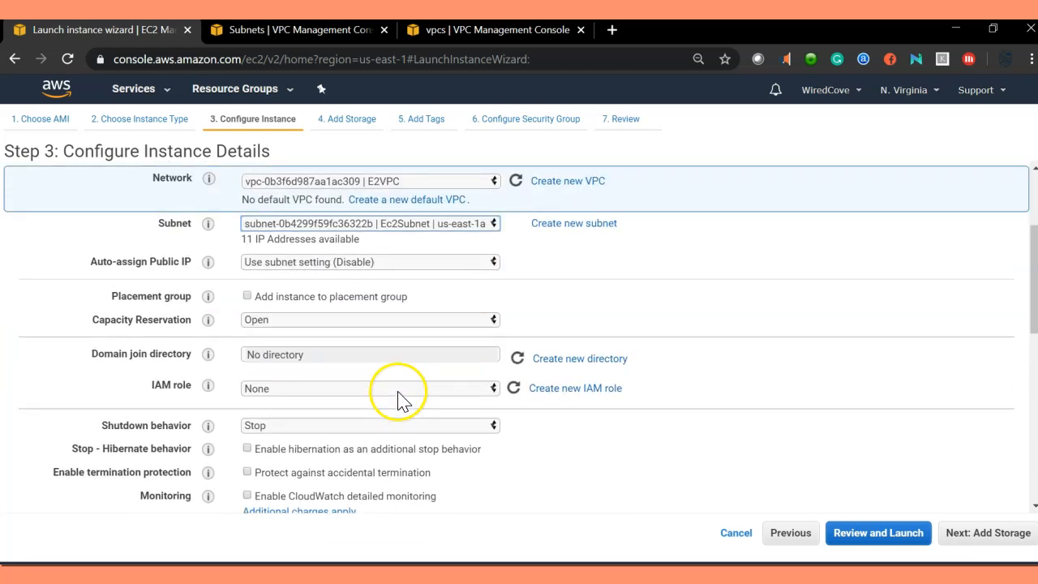
{"action": "left_click", "coordinate": [157, 382]}
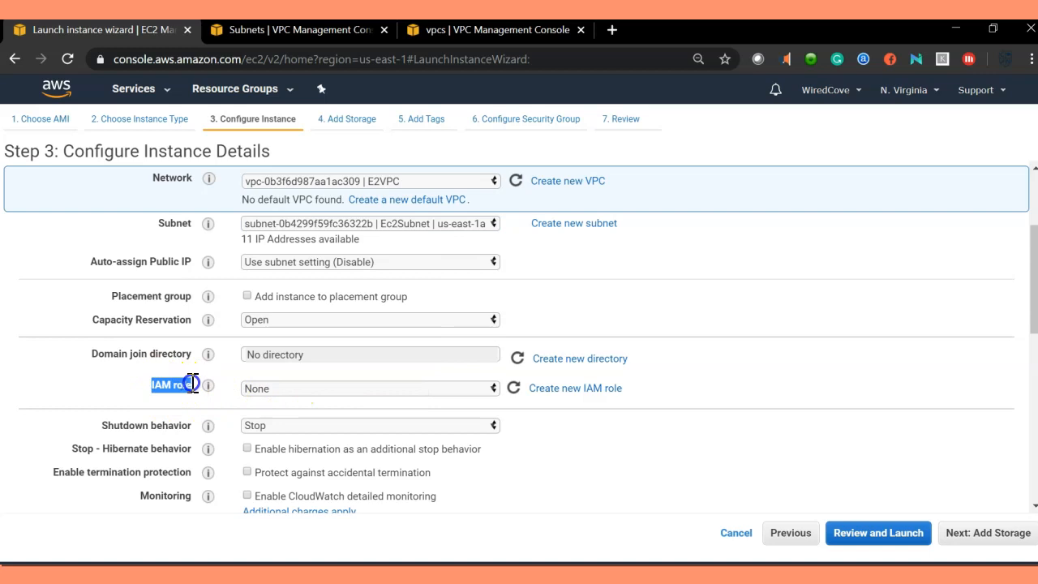
{"action": "scroll", "coordinate": [486, 406], "scroll_direction": "down", "scroll_amount": 1}
{"action": "left_click", "coordinate": [411, 308]}
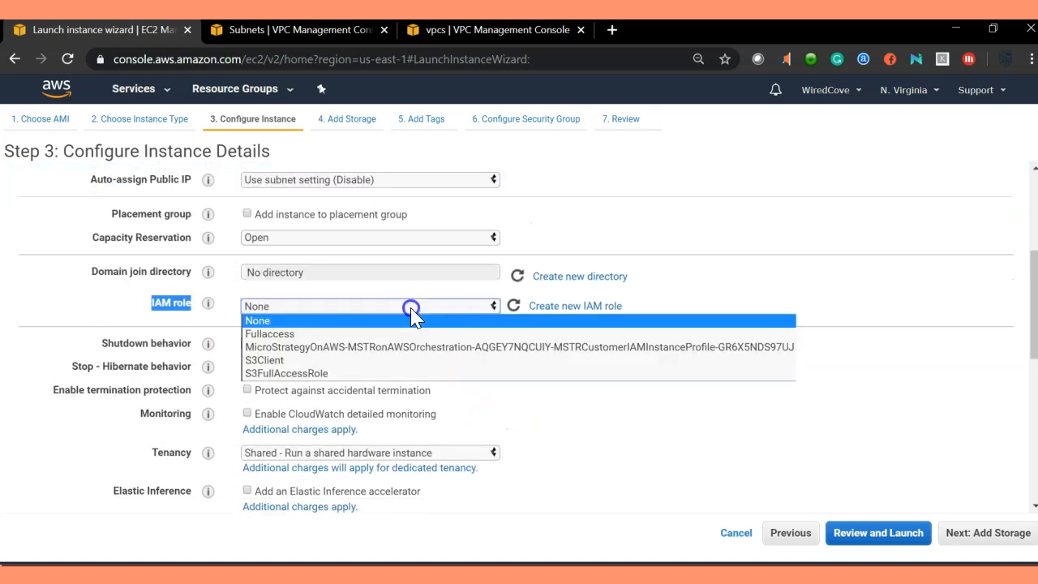
{"action": "left_click", "coordinate": [372, 376]}
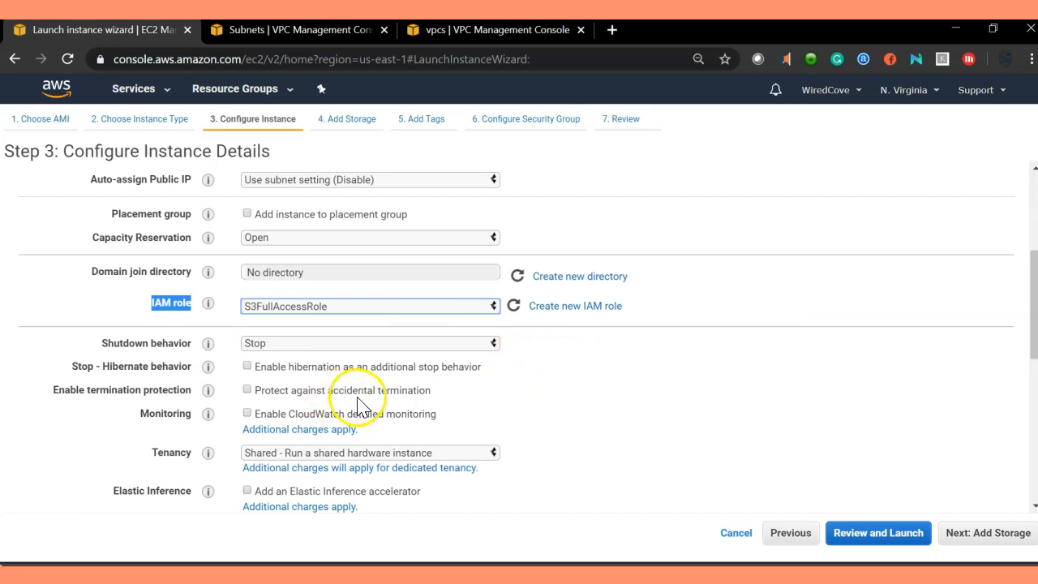
{"action": "scroll", "coordinate": [359, 401], "scroll_direction": "down", "scroll_amount": 2}
{"action": "scroll", "coordinate": [466, 356], "scroll_direction": "up", "scroll_amount": 3}
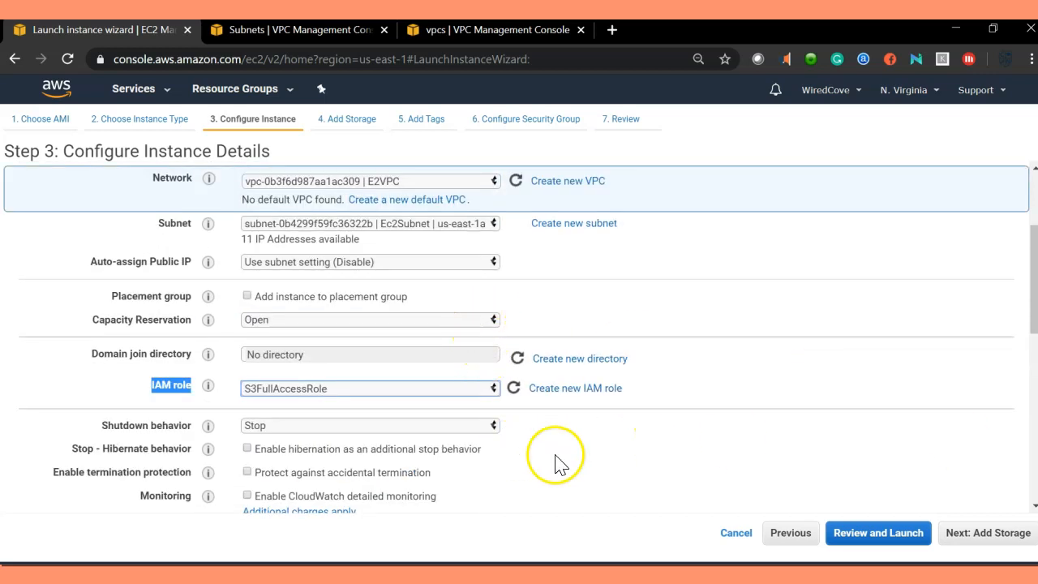
{"action": "left_click", "coordinate": [988, 535]}
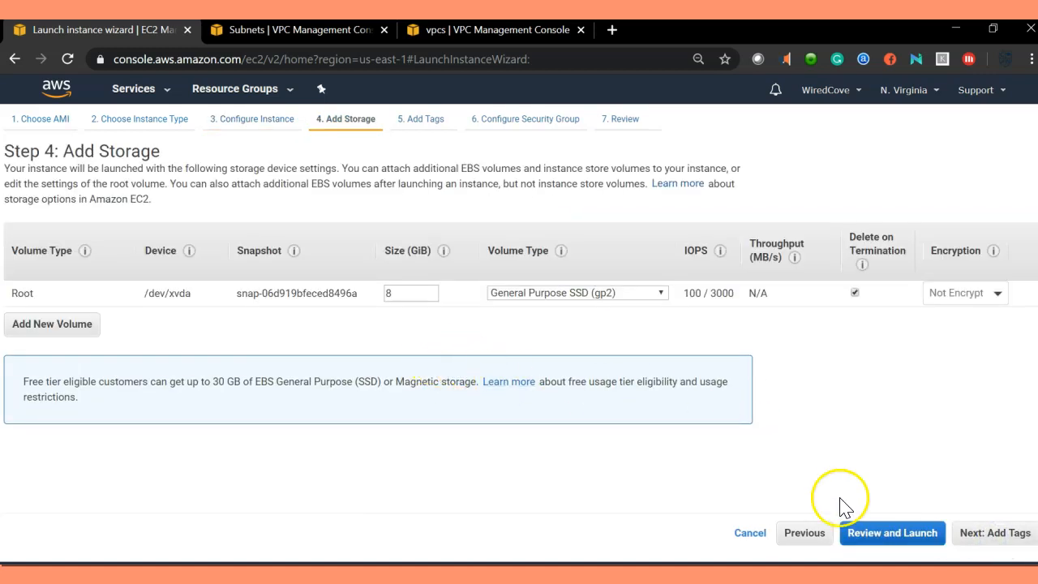
{"action": "left_click", "coordinate": [991, 536]}
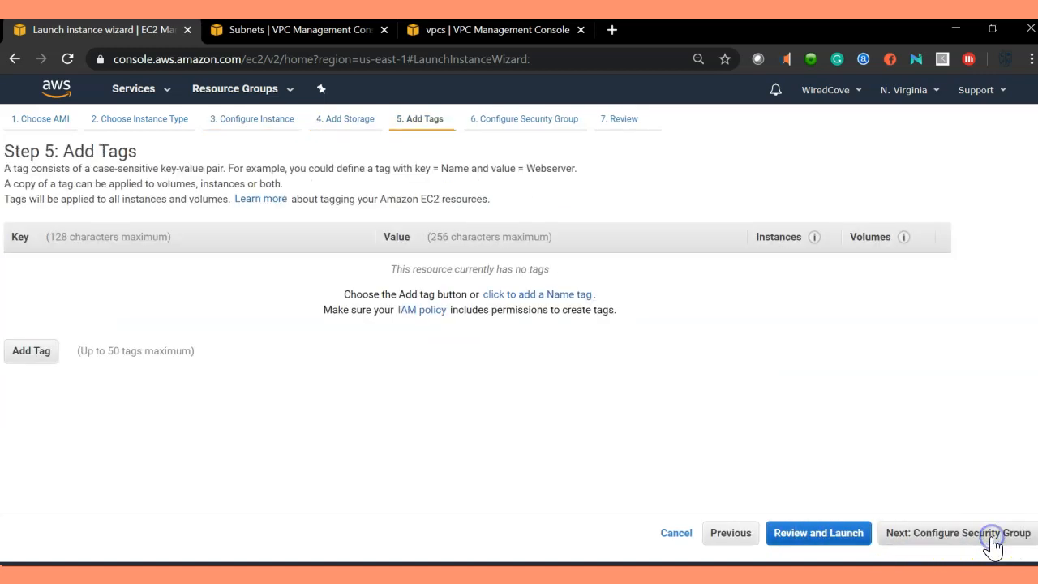
Step: Add a Name tag with value S3EC2Server and continue to security group configuration
{"action": "left_click", "coordinate": [31, 350]}
{"action": "left_click", "coordinate": [98, 280]}
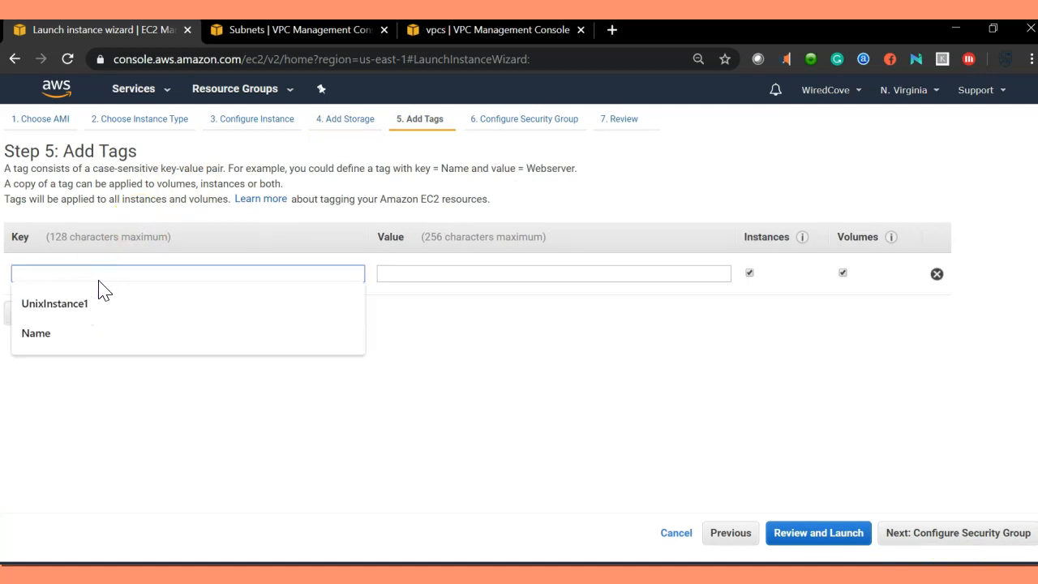
{"action": "type", "text": "N"}
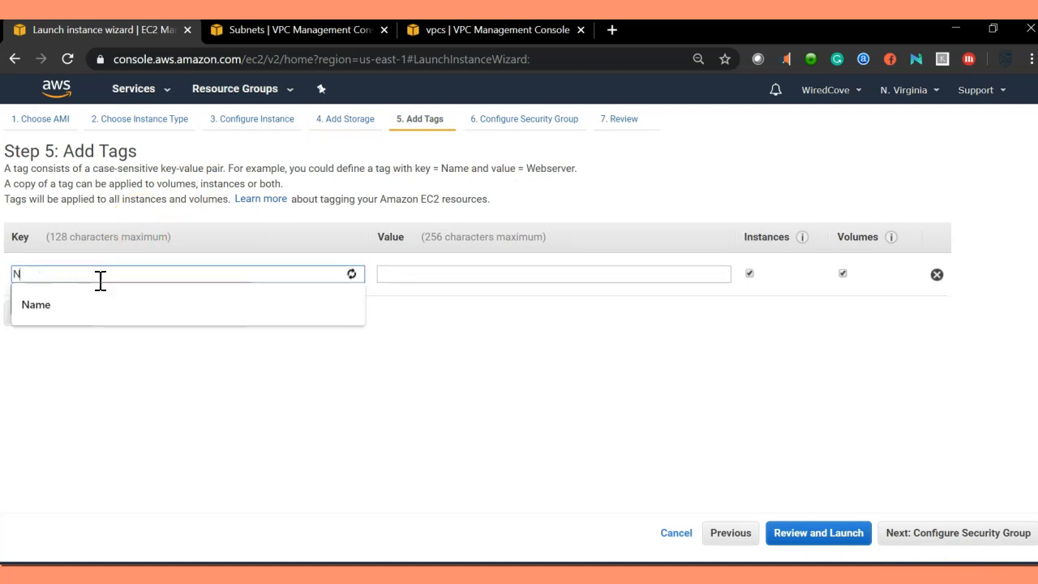
{"action": "type", "text": "ame"}
{"action": "key", "text": "Tab"}
{"action": "type", "text": "S3"}
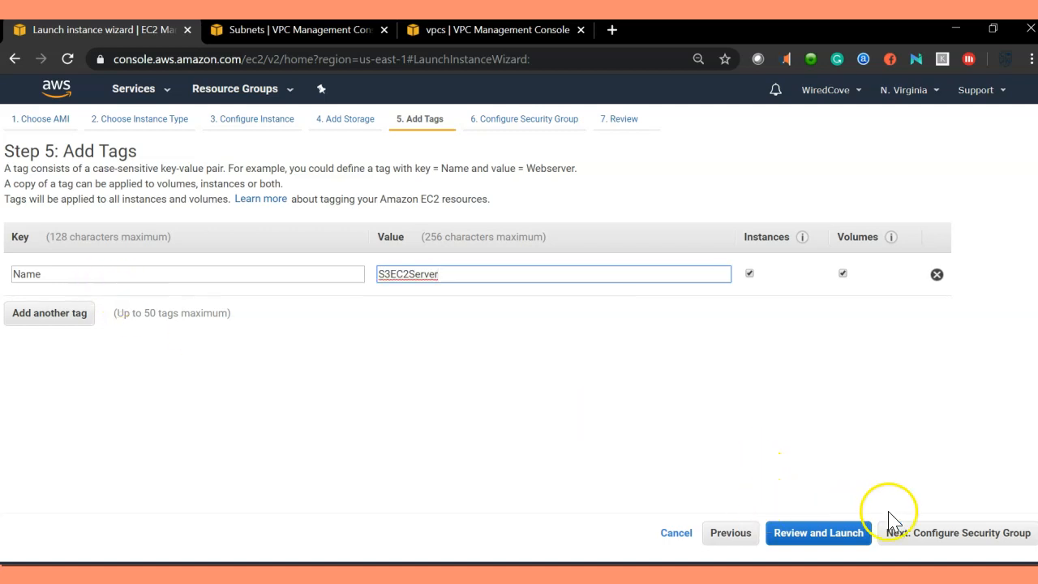
{"action": "left_click", "coordinate": [989, 550]}
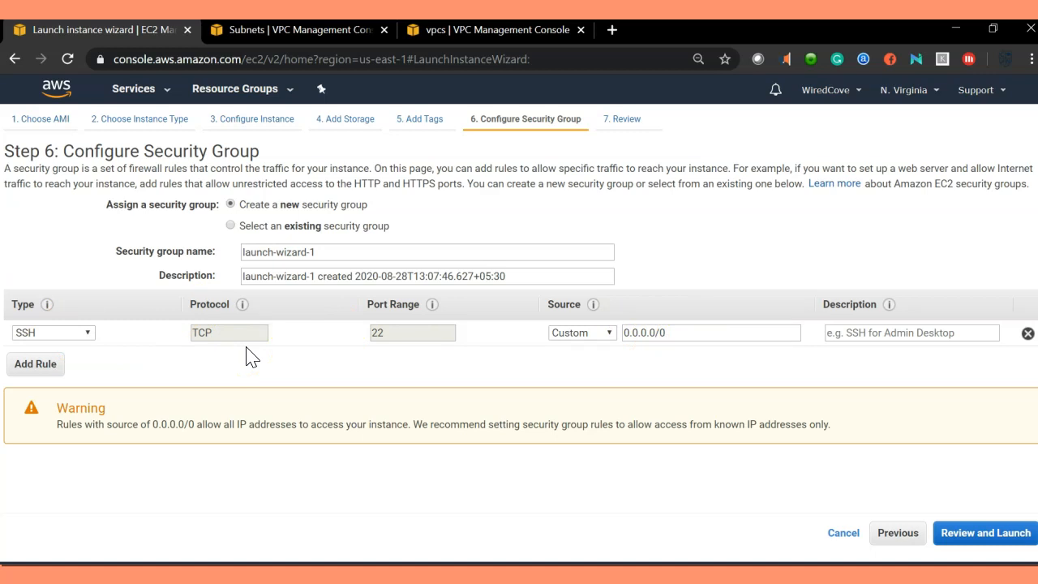
Step: Examine the existing default security group's inbound rules, then switch back to creating a new security group
{"action": "left_click", "coordinate": [231, 226]}
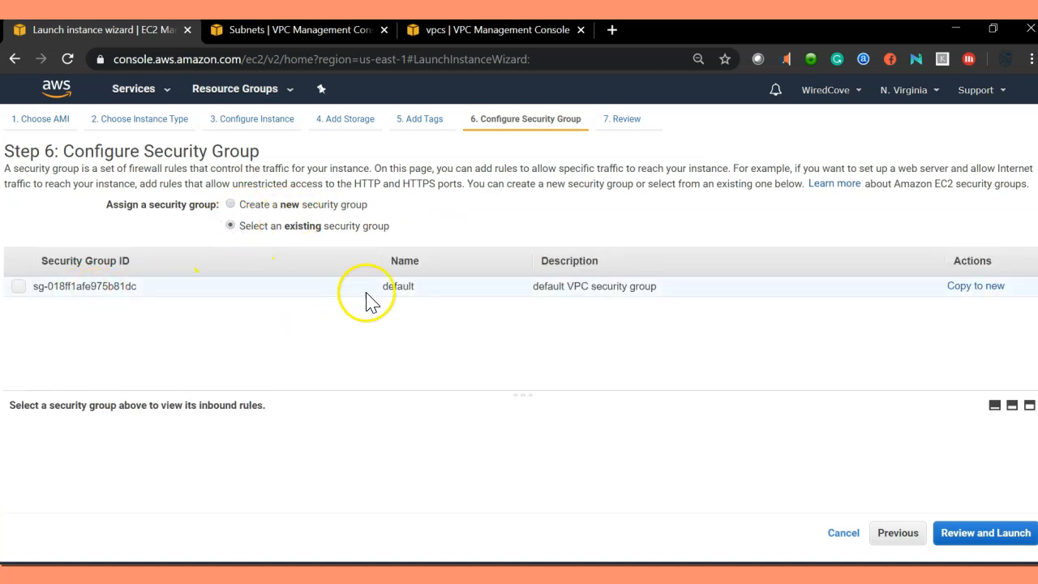
{"action": "left_click", "coordinate": [17, 287]}
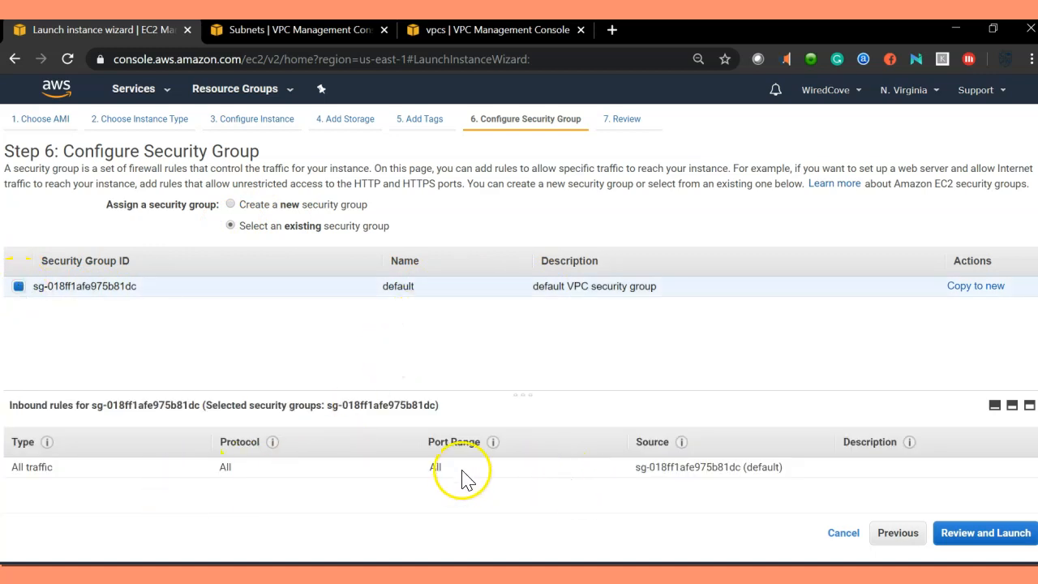
{"action": "left_click_drag", "start_coordinate": [440, 468], "coordinate": [26, 470]}
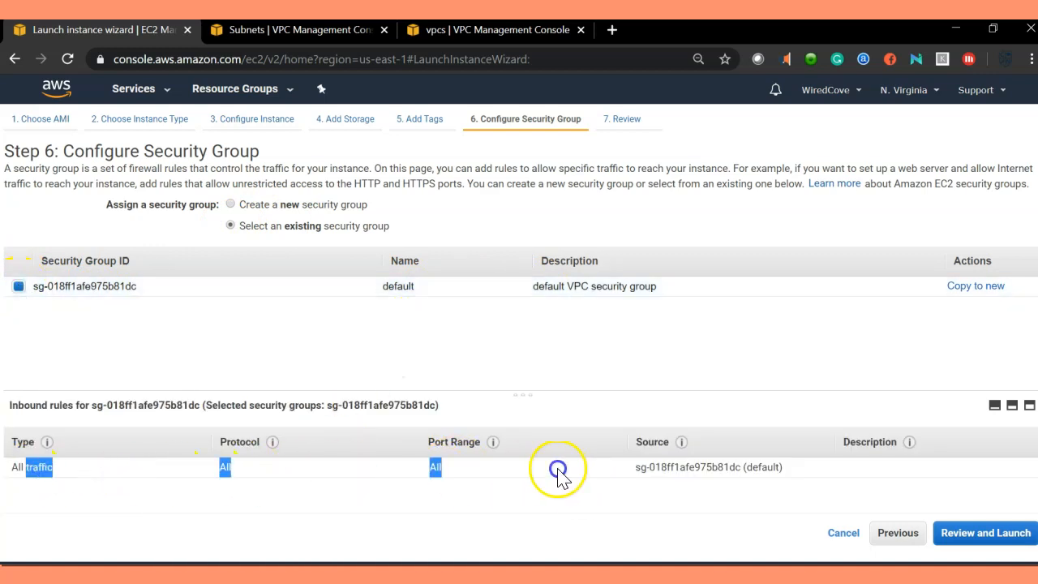
{"action": "left_click", "coordinate": [233, 206]}
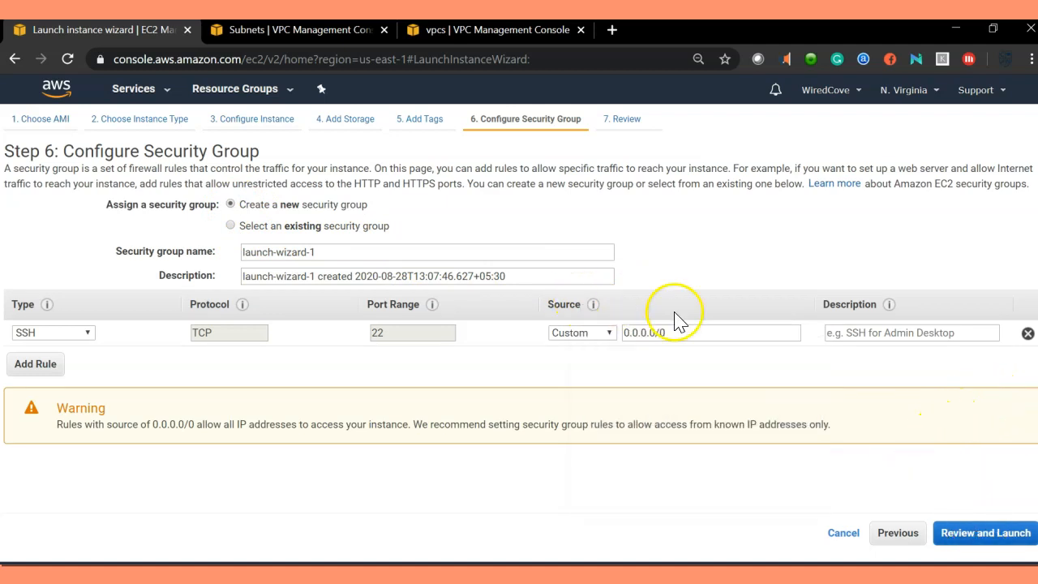
Step: Proceed to the launch review and examine the free-tier warning, instance type and security group details
{"action": "left_click", "coordinate": [979, 533]}
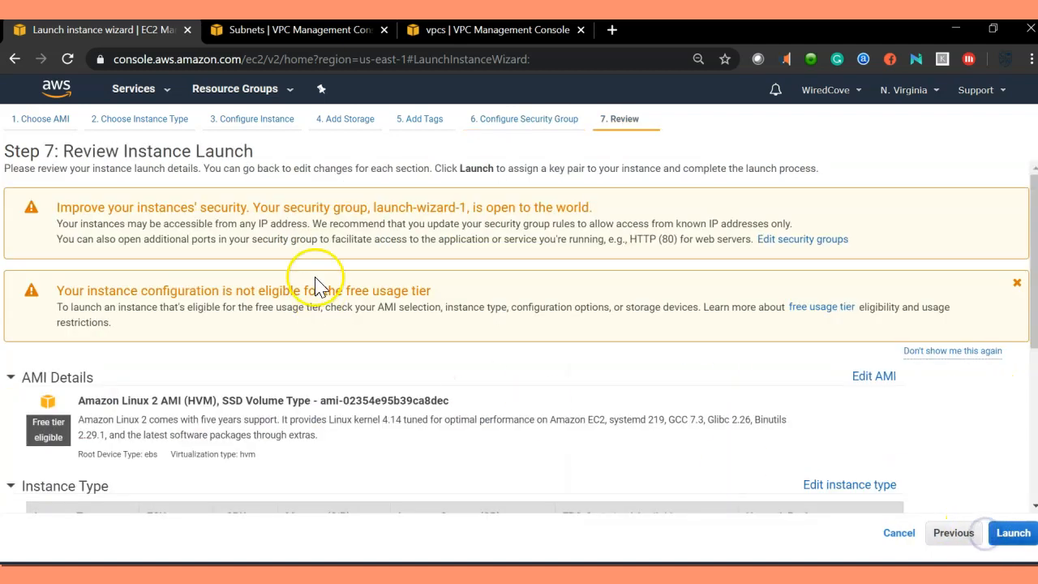
{"action": "left_click_drag", "start_coordinate": [57, 292], "coordinate": [383, 291]}
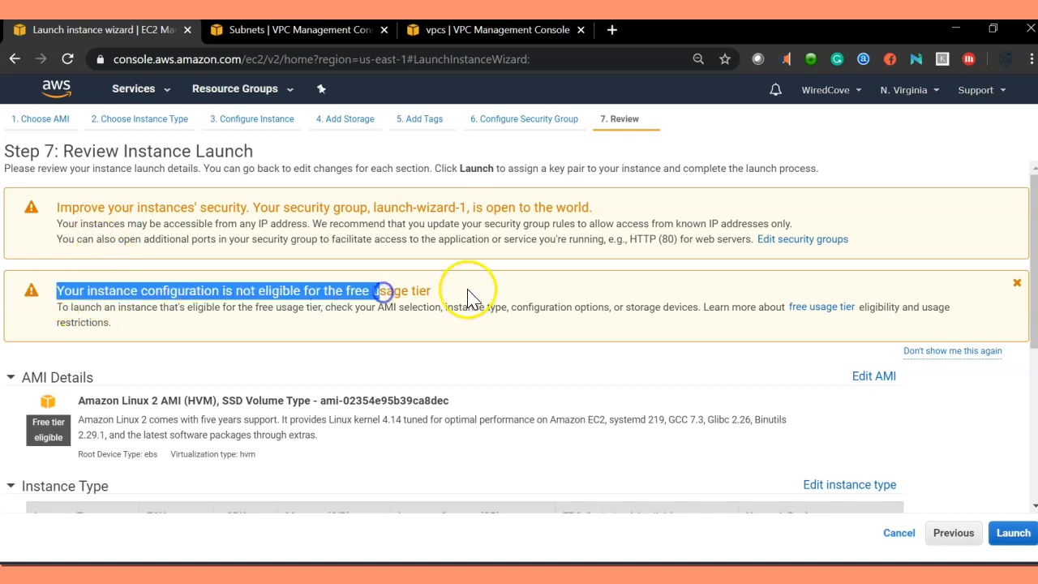
{"action": "left_click", "coordinate": [470, 290]}
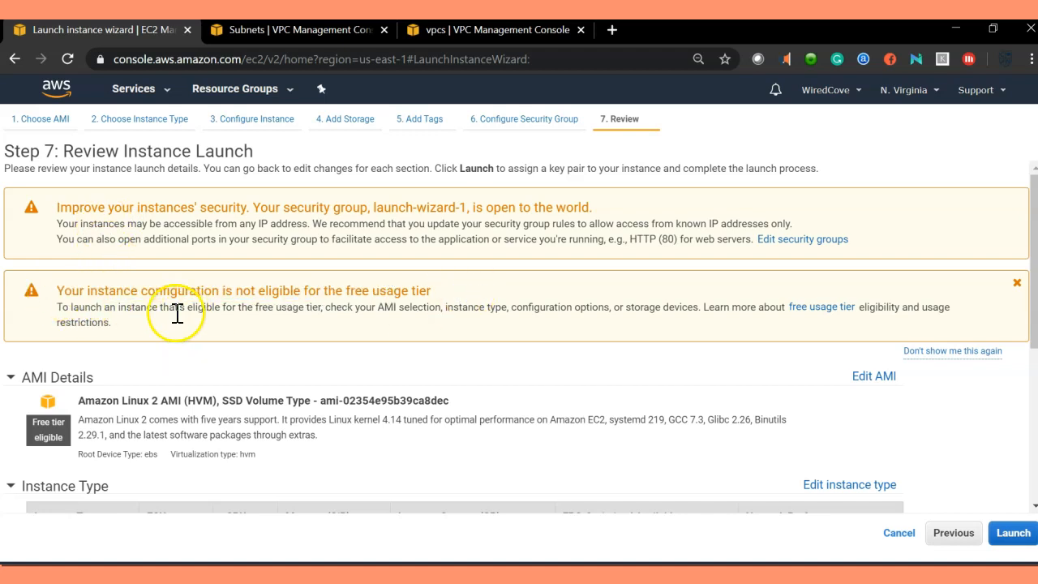
{"action": "left_click_drag", "start_coordinate": [162, 308], "coordinate": [276, 300]}
{"action": "left_click", "coordinate": [408, 312]}
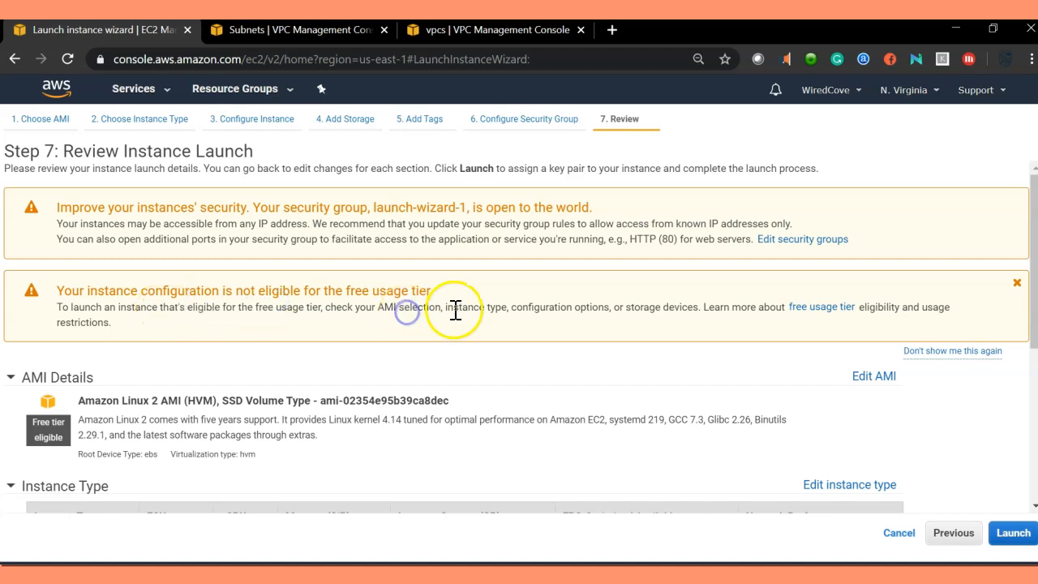
{"action": "left_click_drag", "start_coordinate": [445, 308], "coordinate": [797, 318]}
{"action": "left_click", "coordinate": [769, 338]}
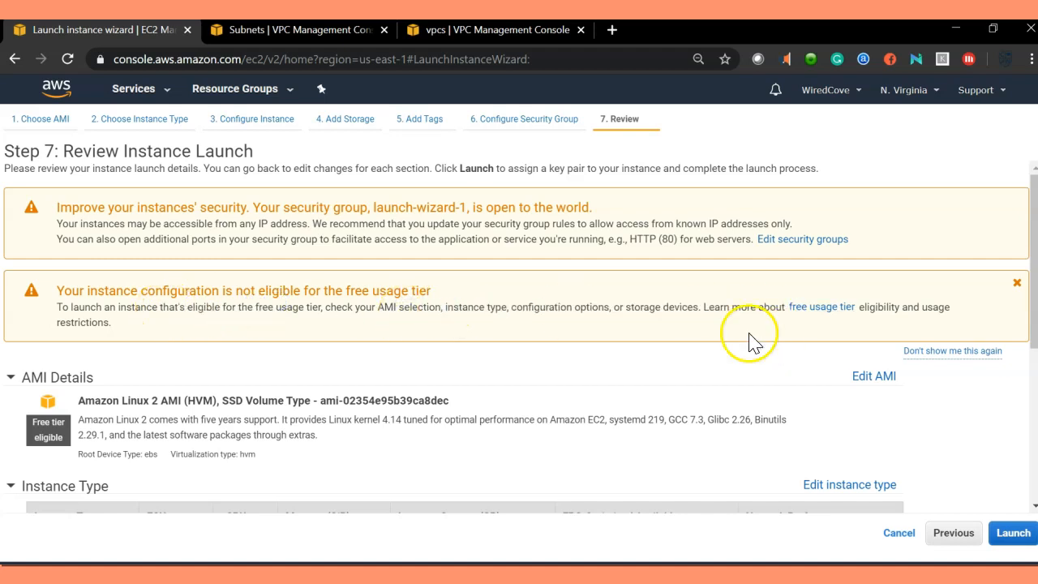
{"action": "scroll", "coordinate": [255, 341], "scroll_direction": "down", "scroll_amount": 2}
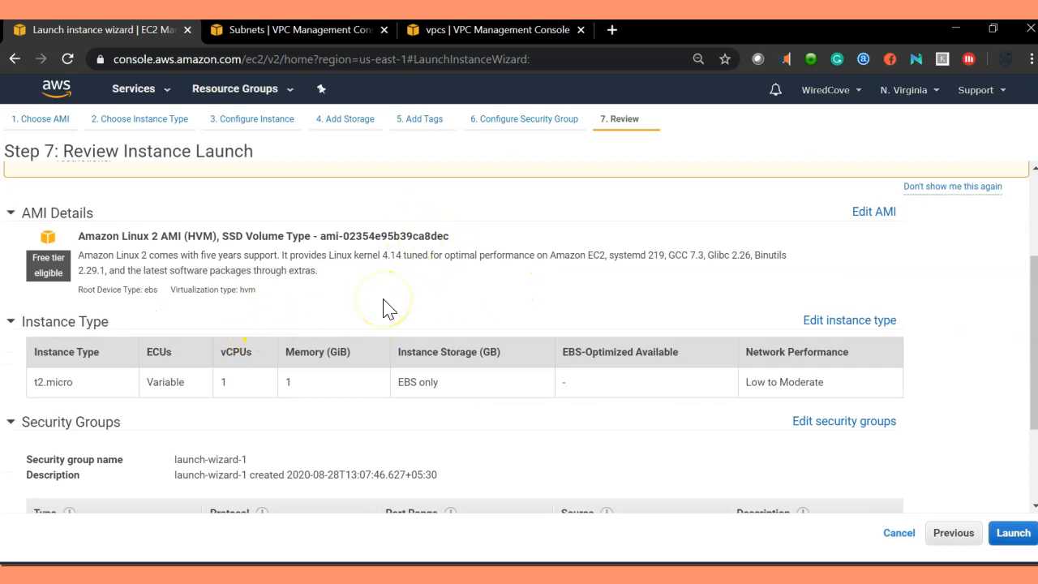
{"action": "scroll", "coordinate": [385, 296], "scroll_direction": "down", "scroll_amount": 2}
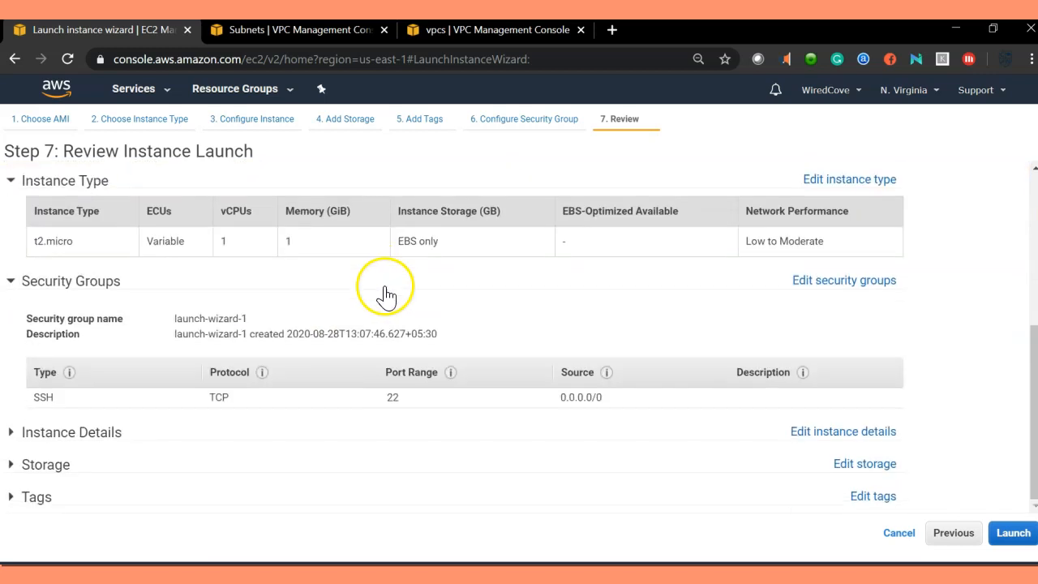
{"action": "scroll", "coordinate": [374, 348], "scroll_direction": "up", "scroll_amount": 1}
{"action": "scroll", "coordinate": [372, 362], "scroll_direction": "up", "scroll_amount": 3}
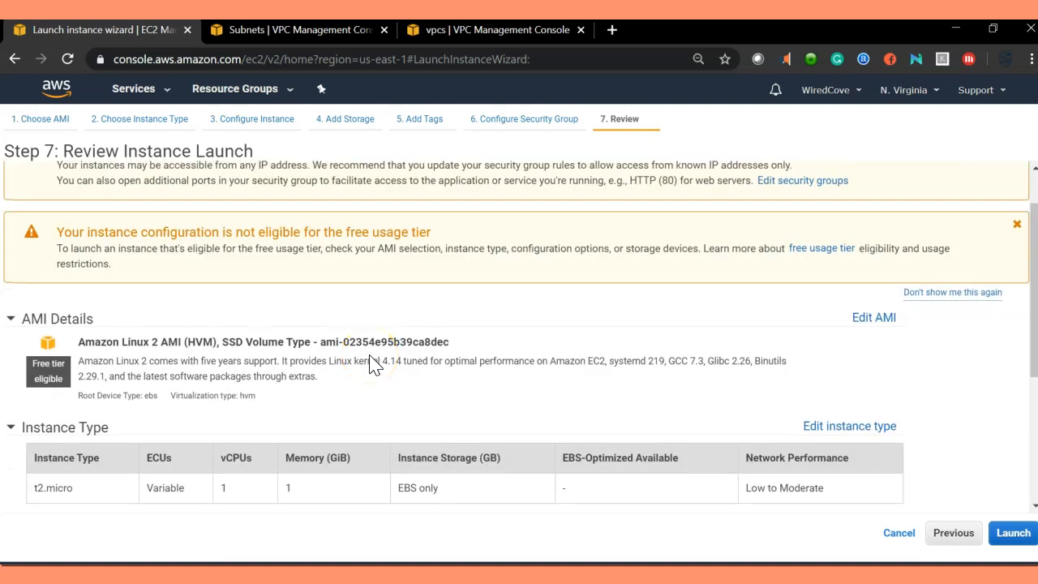
{"action": "scroll", "coordinate": [886, 463], "scroll_direction": "down", "scroll_amount": 3}
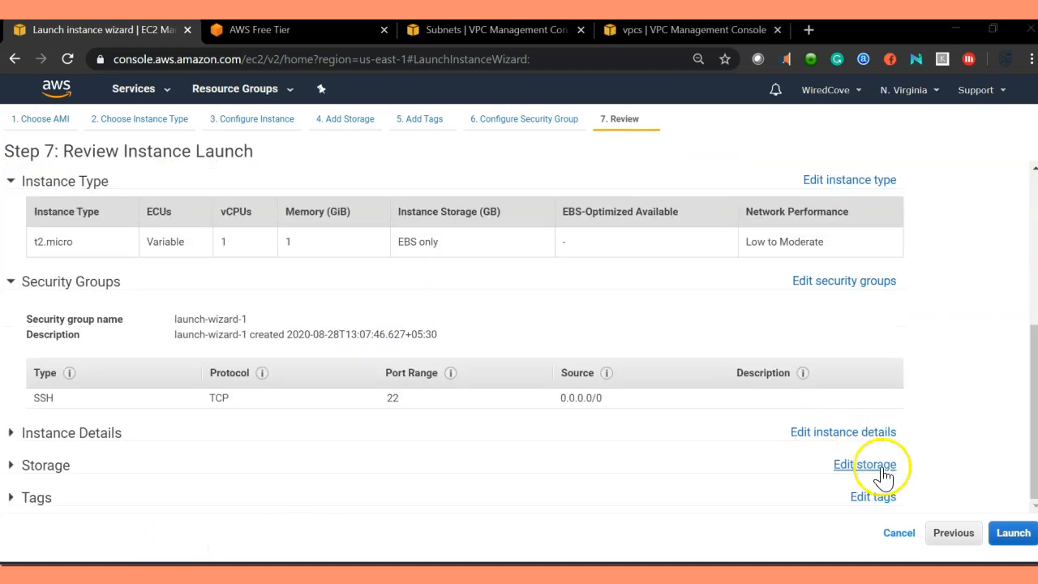
Step: Launch the instance with a new key pair named Ec2ServerTest, downloading the key pair before launching
{"action": "left_click", "coordinate": [1013, 532]}
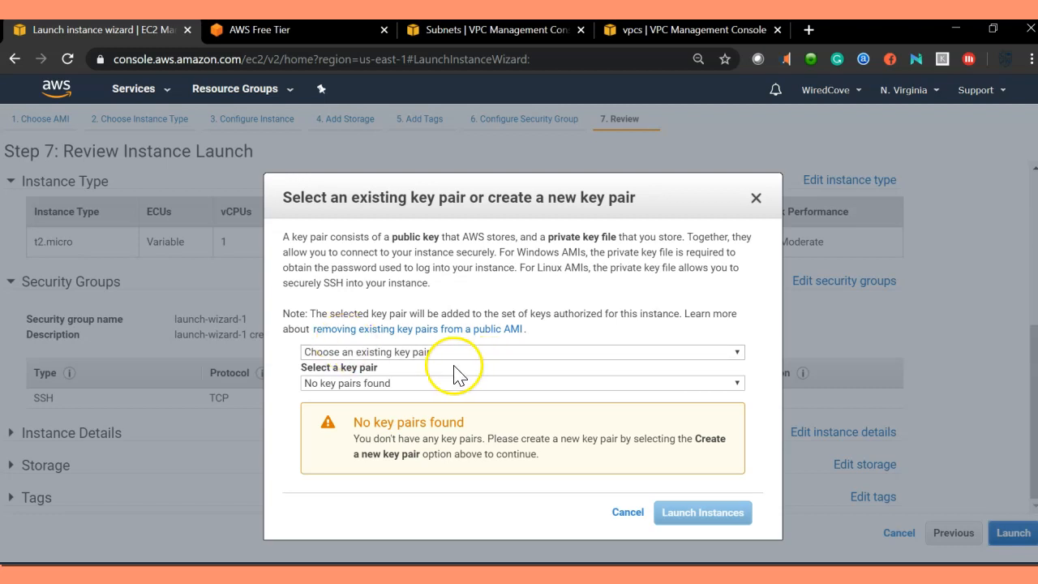
{"action": "left_click", "coordinate": [413, 385]}
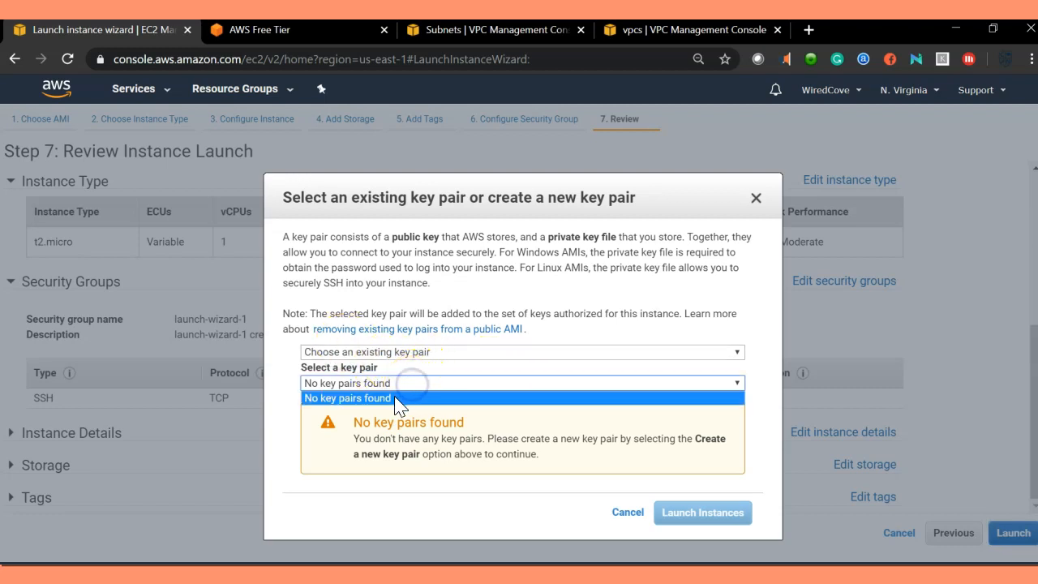
{"action": "left_click", "coordinate": [395, 398]}
{"action": "left_click", "coordinate": [419, 352]}
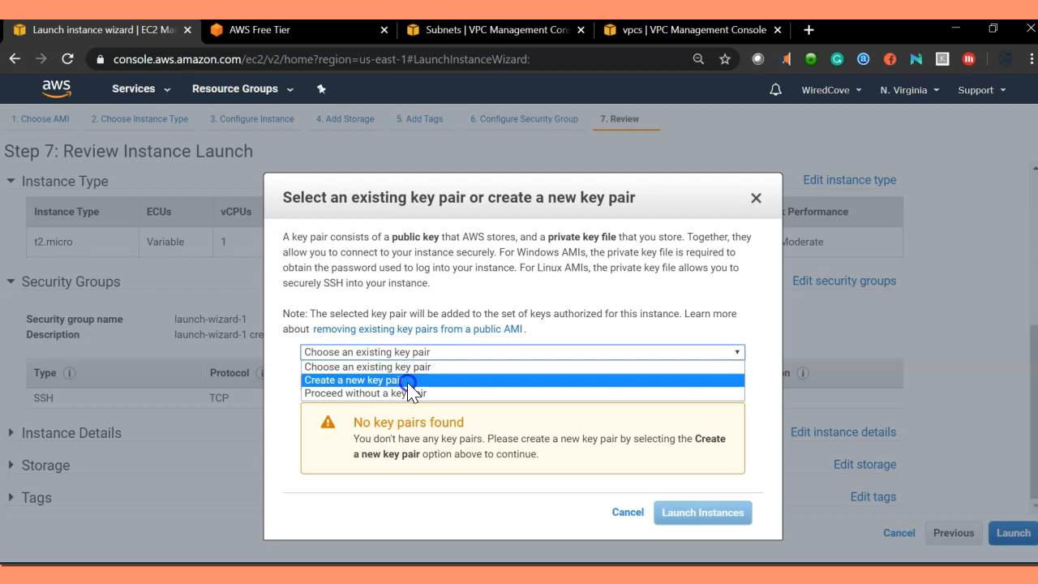
{"action": "left_click", "coordinate": [407, 381]}
{"action": "left_click", "coordinate": [343, 385]}
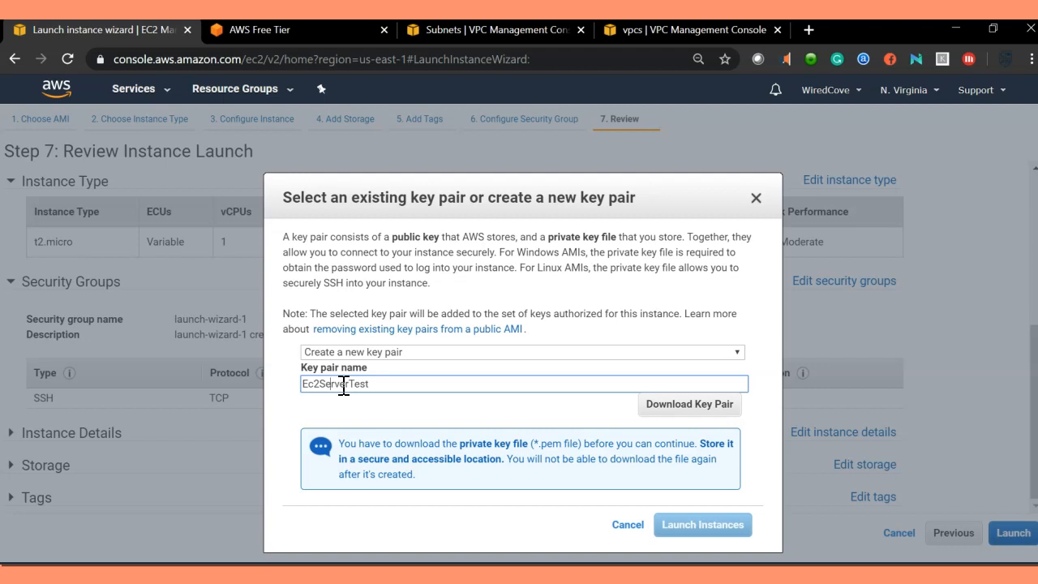
{"action": "left_click", "coordinate": [689, 402]}
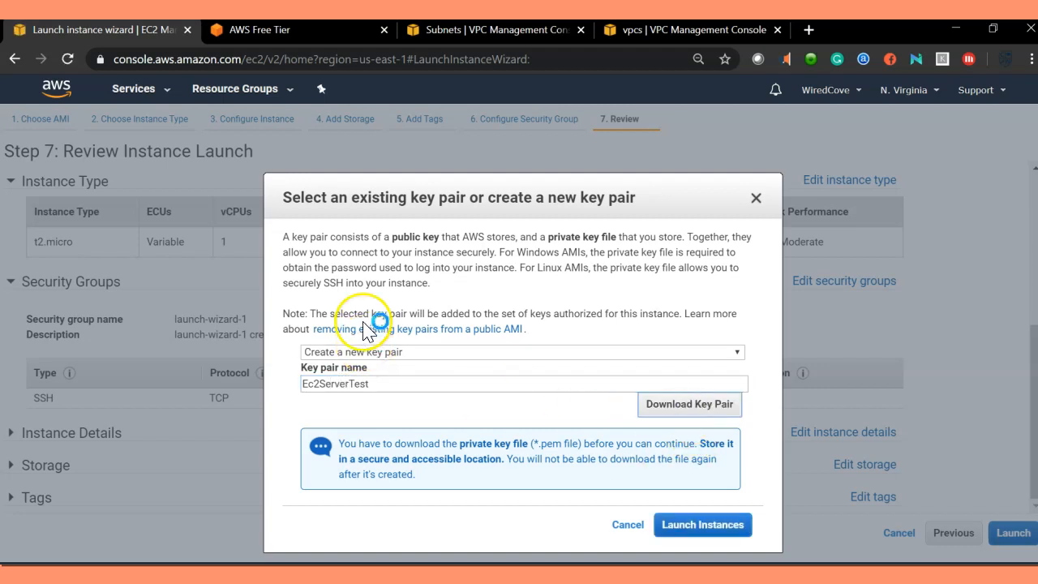
{"action": "key", "text": "Return"}
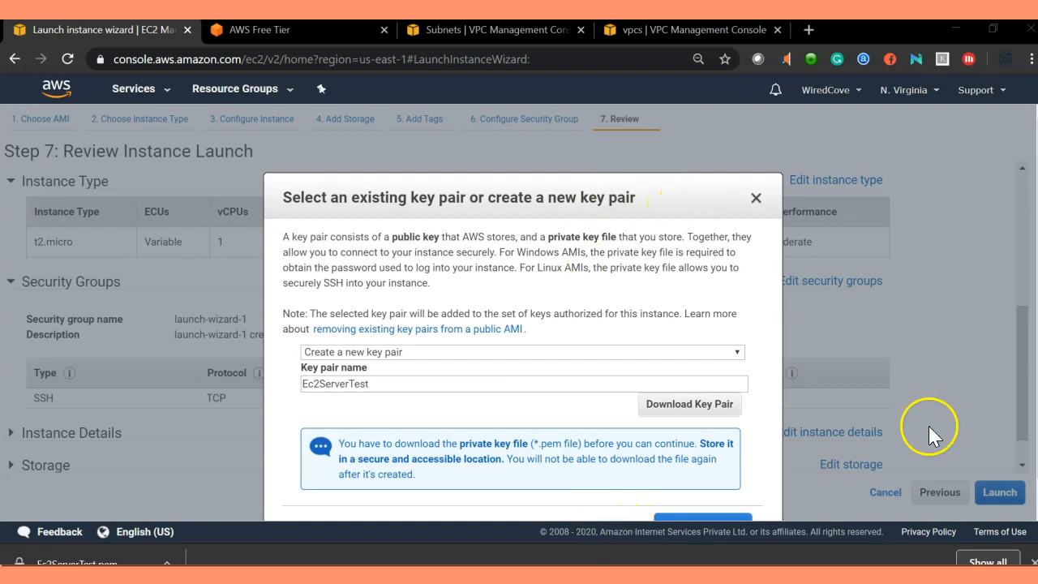
{"action": "scroll", "coordinate": [794, 432], "scroll_direction": "down", "scroll_amount": 1}
{"action": "left_click", "coordinate": [690, 499]}
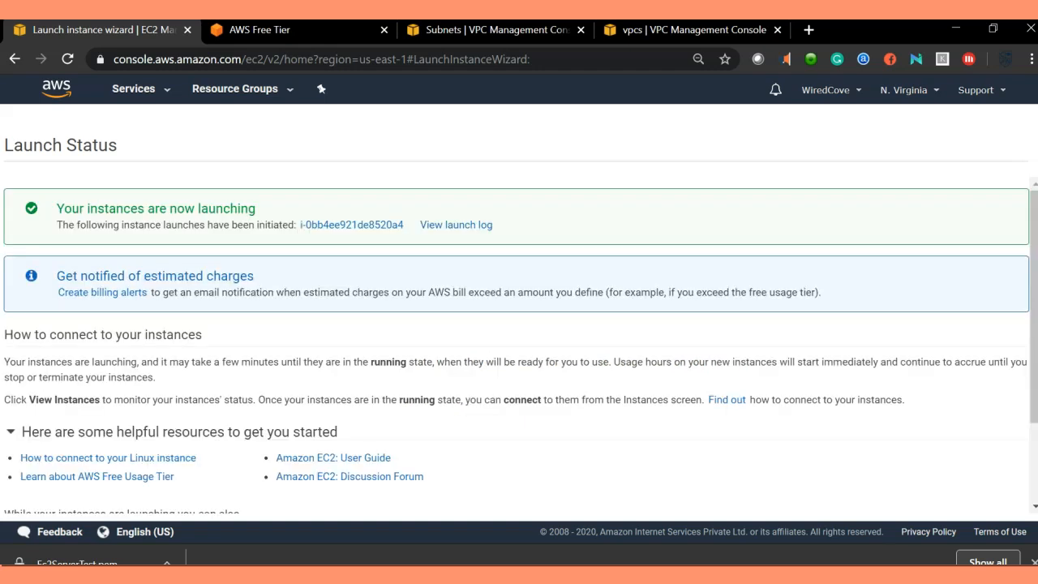
Step: Open the instances list to check the new S3EC2Server instance
{"action": "scroll", "coordinate": [535, 333], "scroll_direction": "down", "scroll_amount": 3}
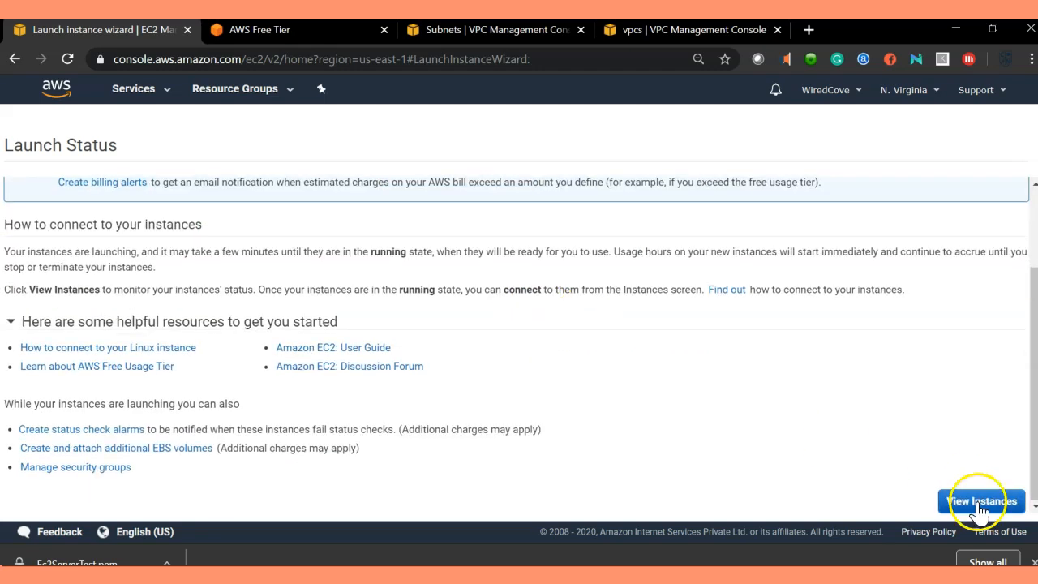
{"action": "left_click", "coordinate": [979, 499]}
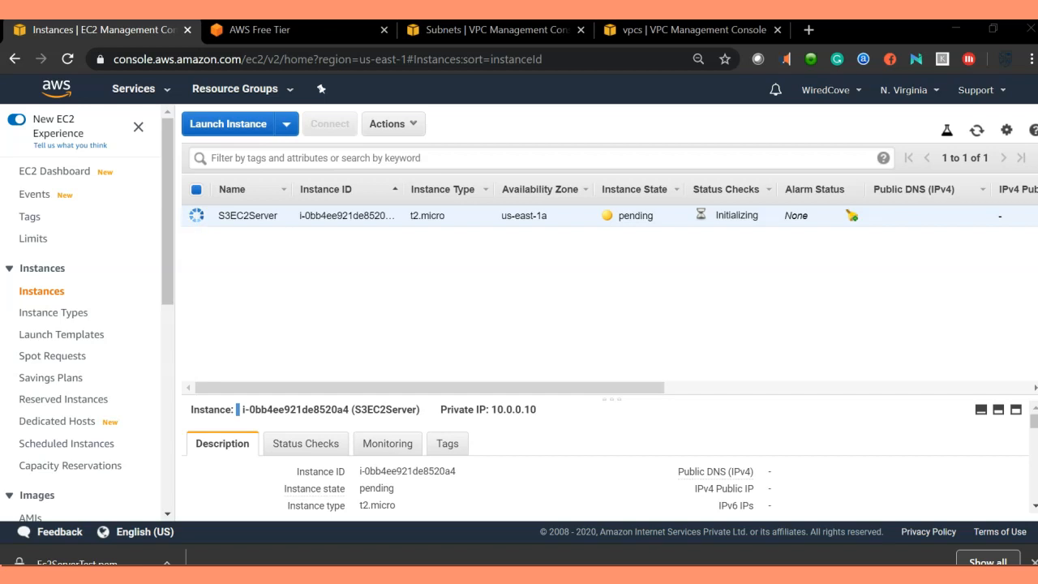
{"action": "left_click_drag", "start_coordinate": [621, 390], "coordinate": [292, 397]}
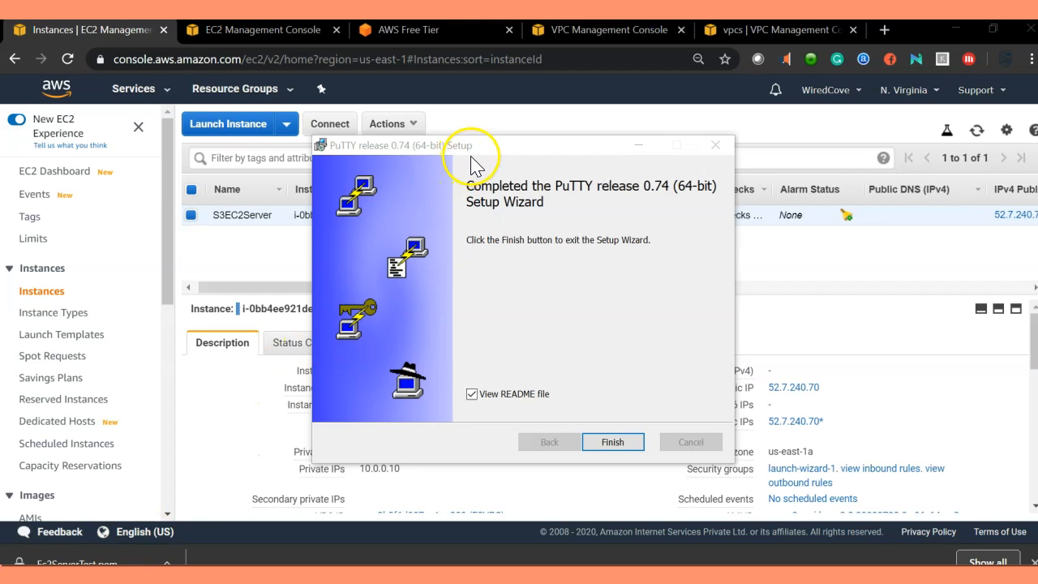
Step: Finish the PuTTY setup wizard with the View README file option unchecked
{"action": "left_click_drag", "start_coordinate": [471, 157], "coordinate": [391, 154]}
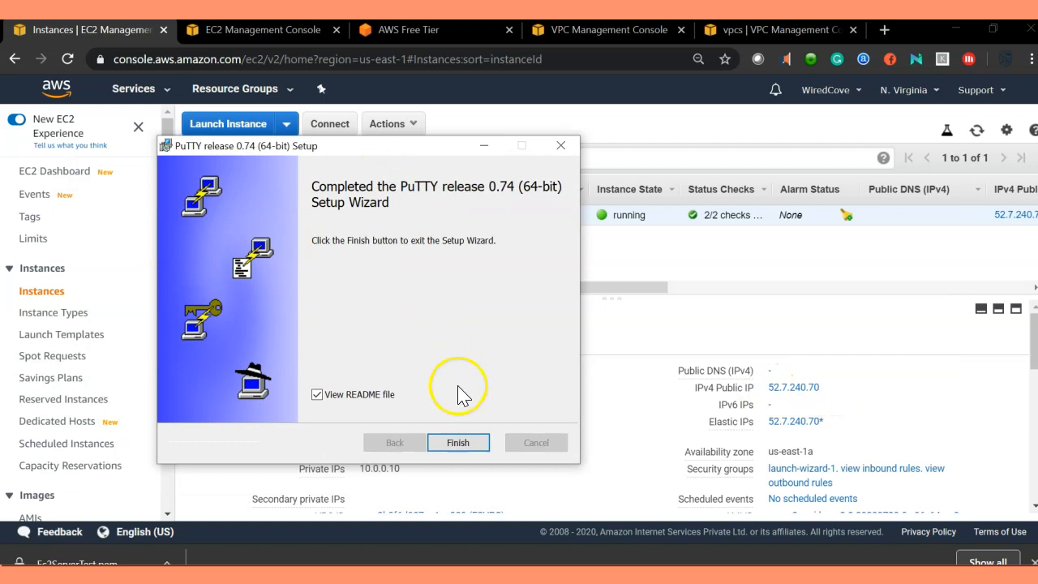
{"action": "left_click", "coordinate": [317, 395]}
{"action": "left_click", "coordinate": [458, 443]}
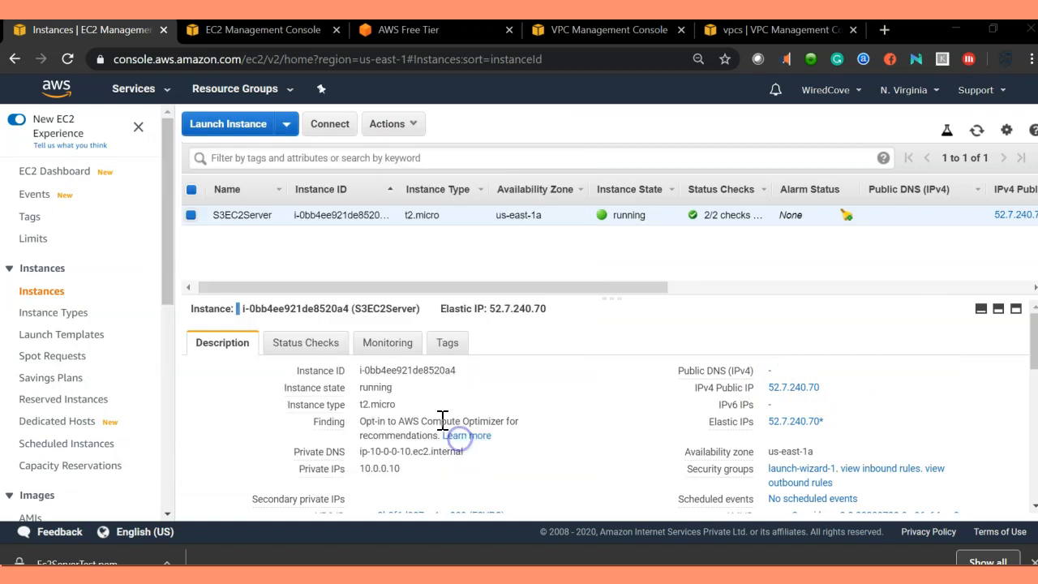
Step: Locate the downloaded Ec2ServerTest.pem file in the Online Course folder
{"action": "mouse_move", "coordinate": [276, 577]}
{"action": "left_click_drag", "start_coordinate": [409, 140], "coordinate": [259, 91]}
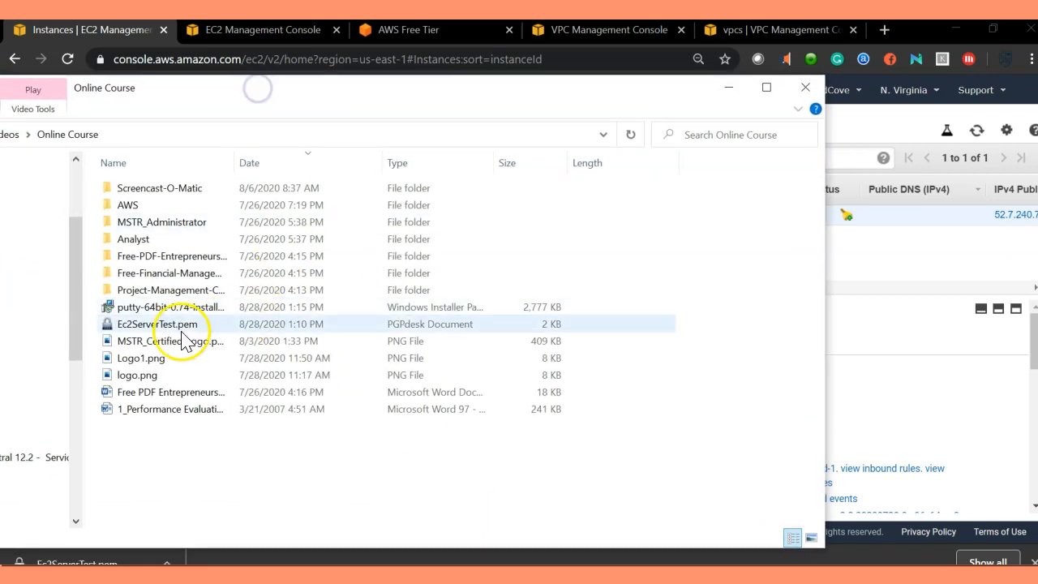
{"action": "left_click", "coordinate": [166, 329]}
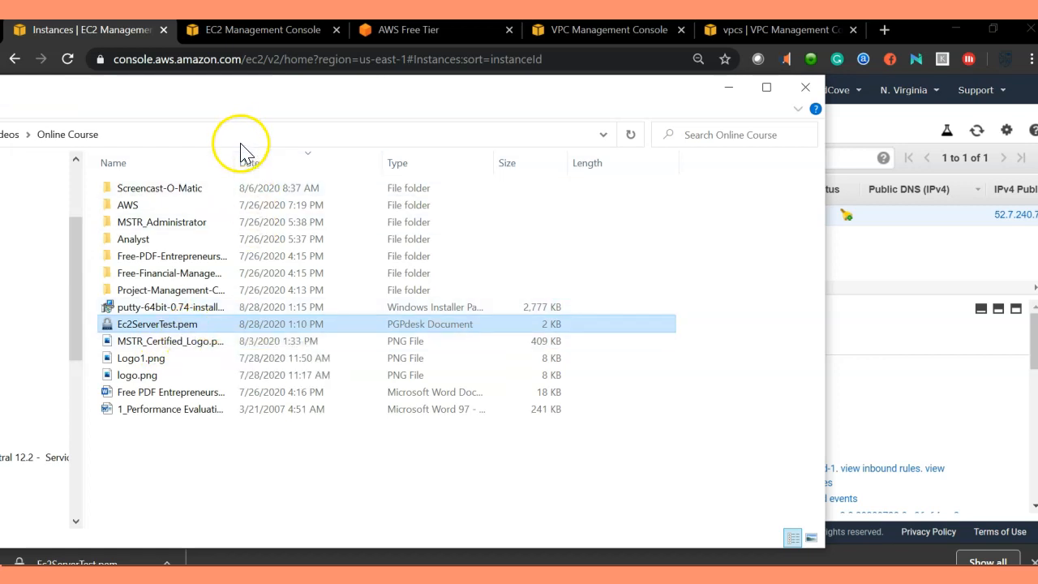
{"action": "left_click_drag", "start_coordinate": [206, 98], "coordinate": [338, 106]}
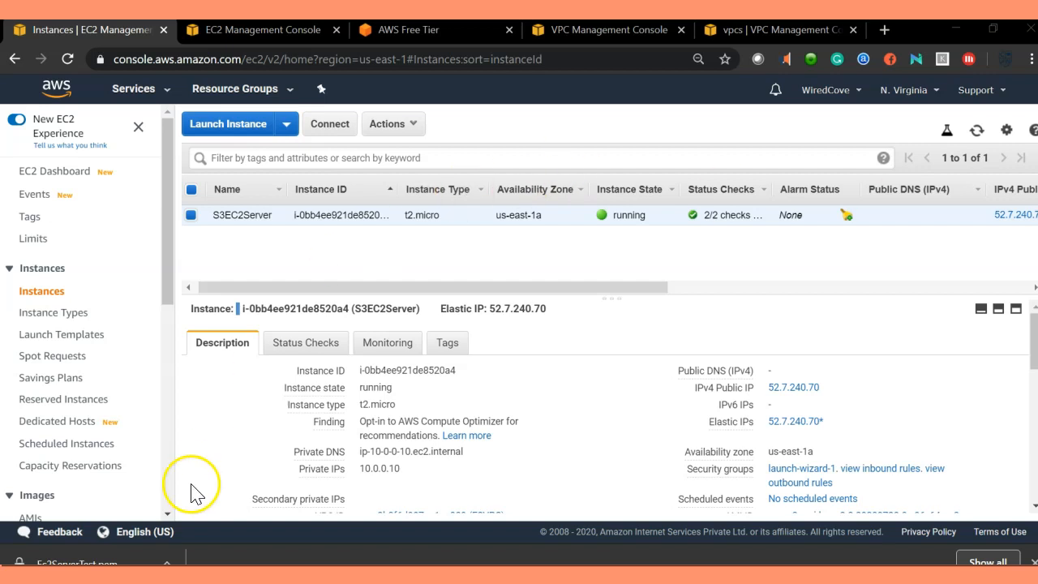
Step: Search for and open PuTTYgen
{"action": "key", "text": "super"}
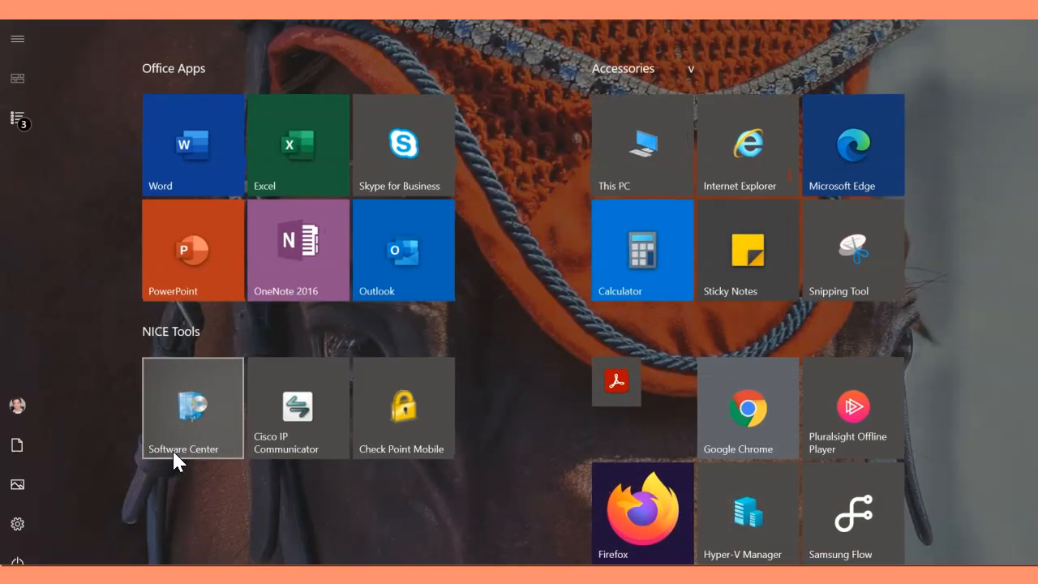
{"action": "type", "text": "put"}
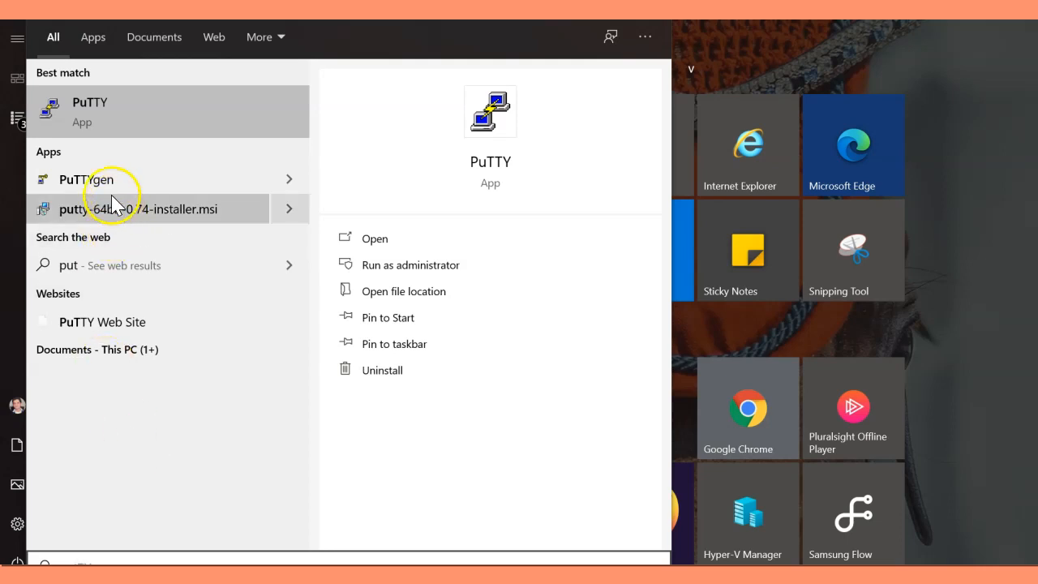
{"action": "left_click", "coordinate": [112, 189]}
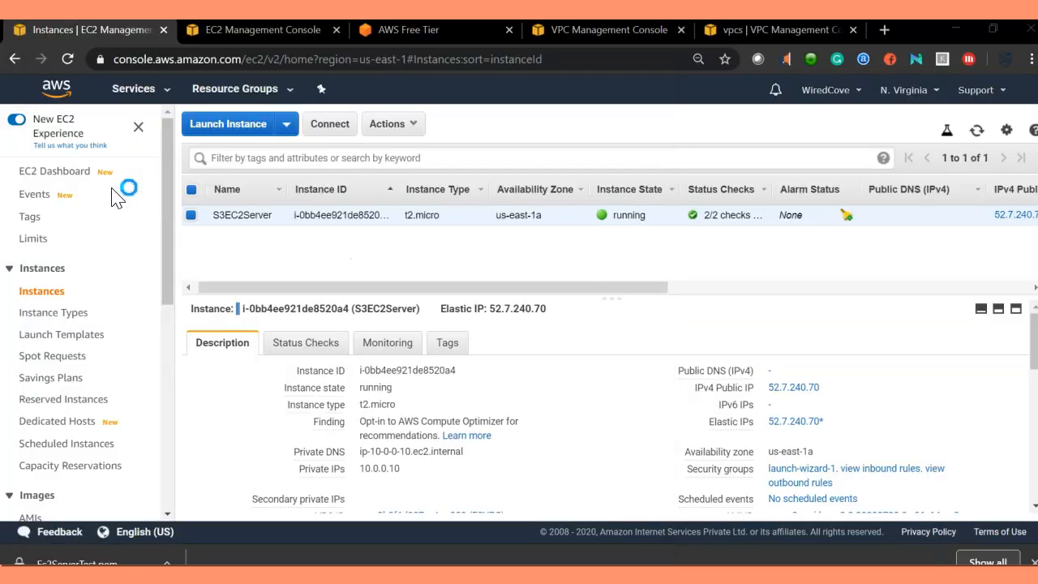
{"action": "left_click_drag", "start_coordinate": [499, 127], "coordinate": [443, 70]}
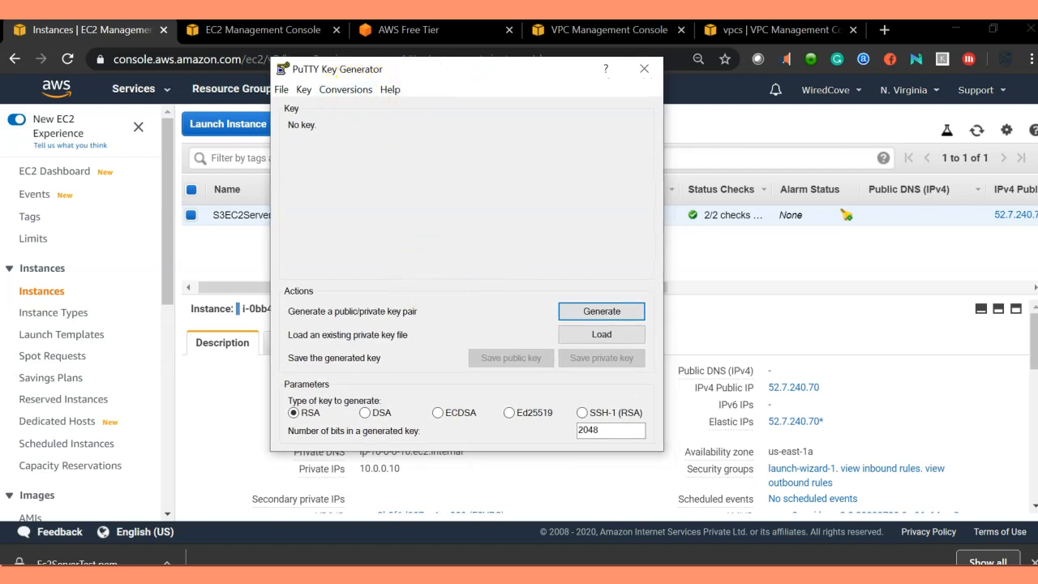
Step: Load the Ec2ServerTest.pem key from the Online Course folder into PuTTYgen and acknowledge the import notice
{"action": "left_click", "coordinate": [582, 334]}
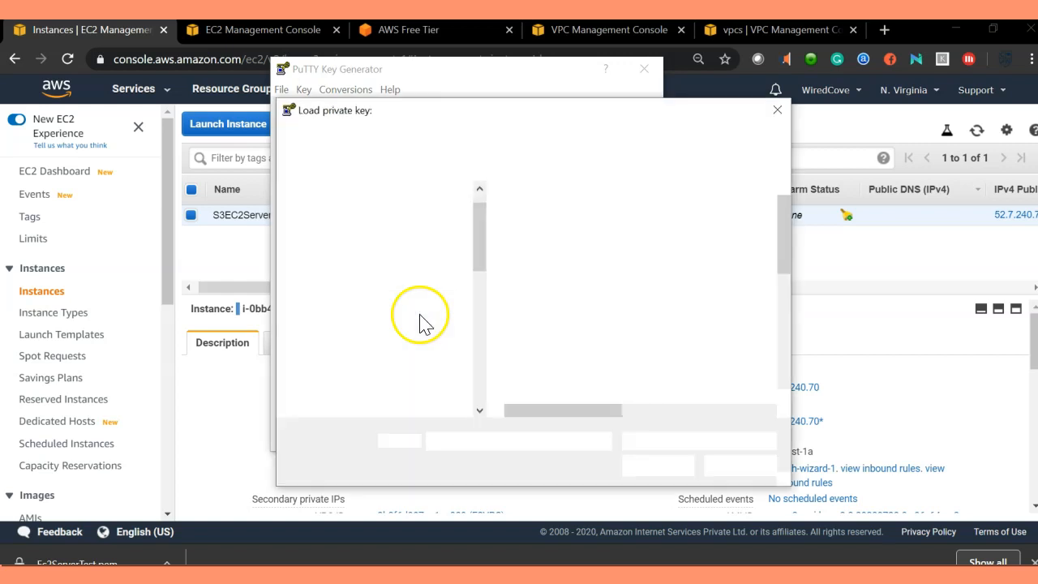
{"action": "scroll", "coordinate": [422, 355], "scroll_direction": "down", "scroll_amount": 3}
{"action": "left_click", "coordinate": [358, 335]}
{"action": "scroll", "coordinate": [592, 346], "scroll_direction": "down", "scroll_amount": 10}
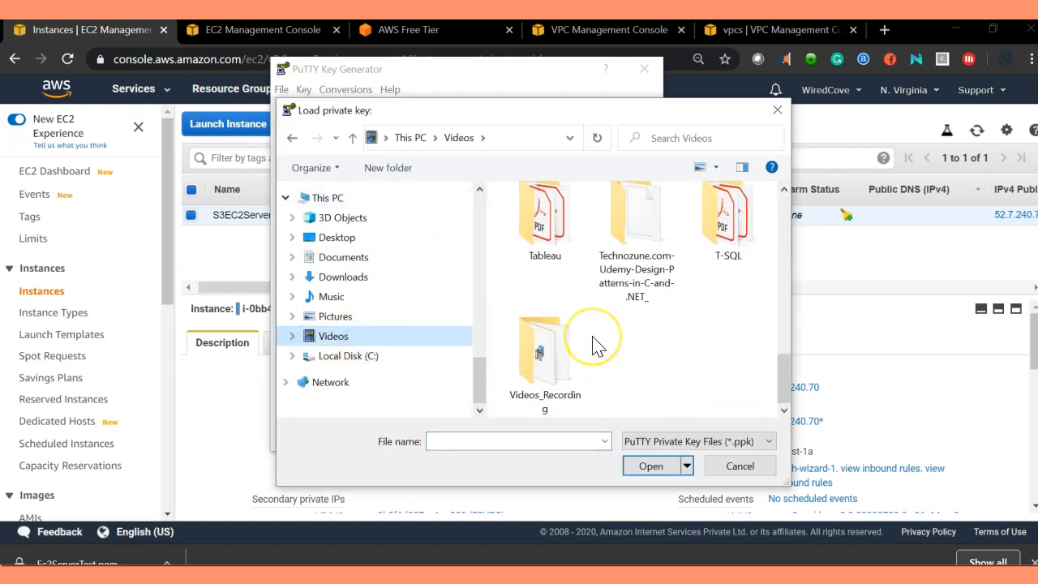
{"action": "scroll", "coordinate": [594, 345], "scroll_direction": "up", "scroll_amount": 3}
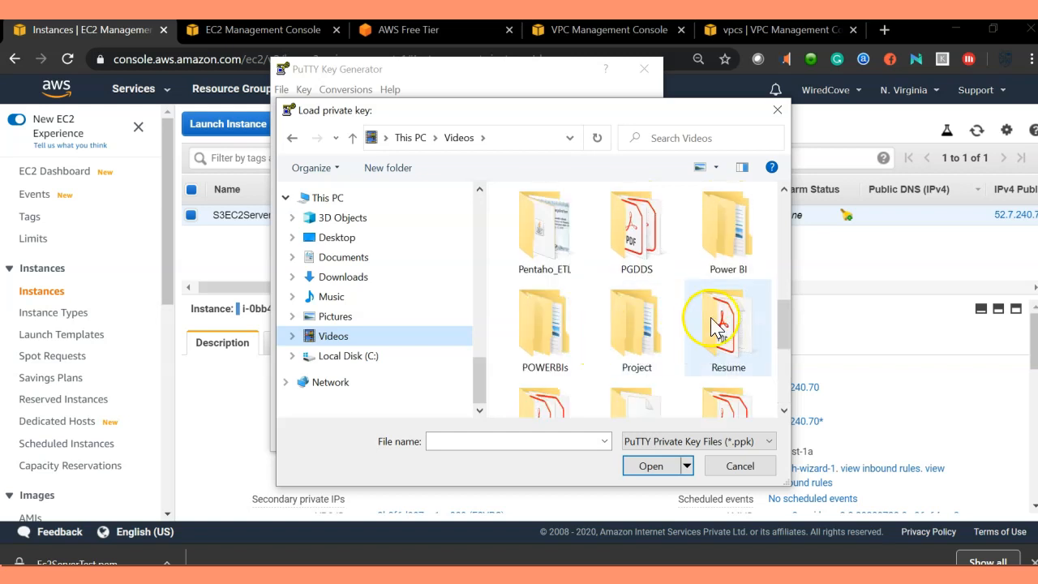
{"action": "scroll", "coordinate": [718, 267], "scroll_direction": "up", "scroll_amount": 1}
{"action": "double_click", "coordinate": [724, 233]}
{"action": "scroll", "coordinate": [697, 325], "scroll_direction": "down", "scroll_amount": 3}
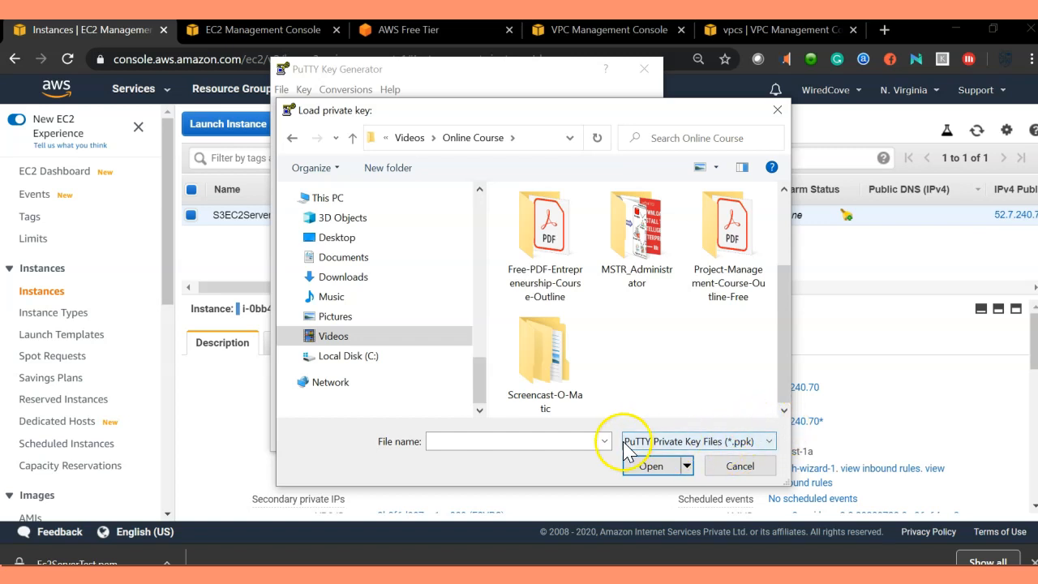
{"action": "left_click", "coordinate": [740, 466]}
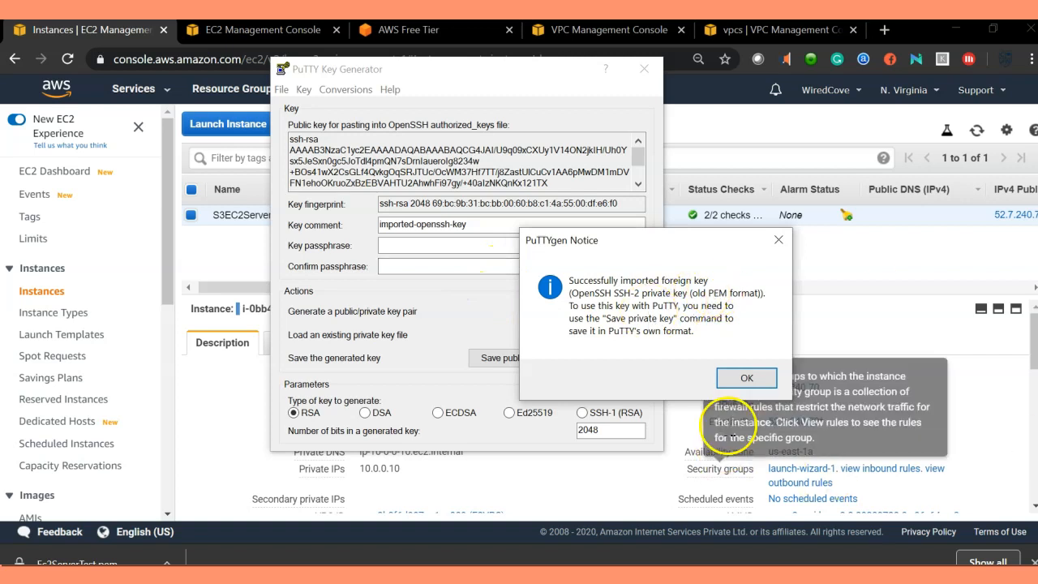
{"action": "left_click", "coordinate": [744, 378]}
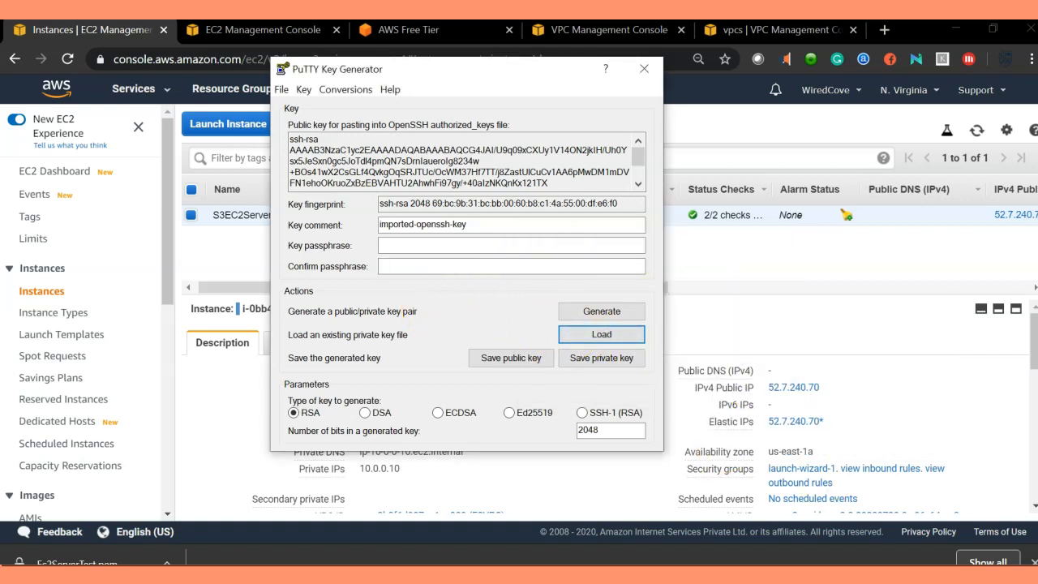
Step: Save the private key without a passphrase as kepairec2 (.ppk) in the Online Course folder, then close PuTTYgen
{"action": "left_click", "coordinate": [598, 364]}
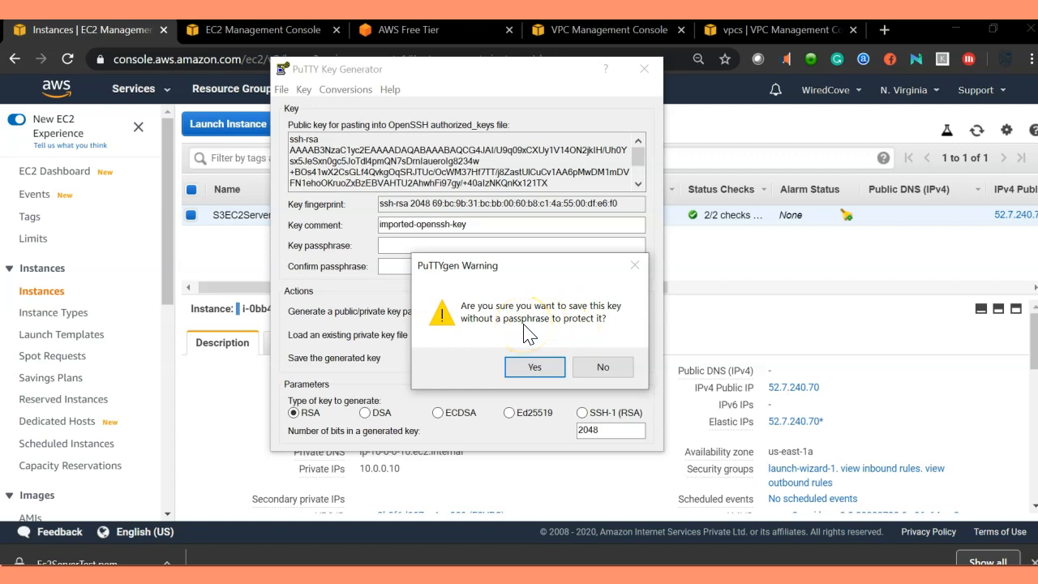
{"action": "left_click", "coordinate": [516, 367]}
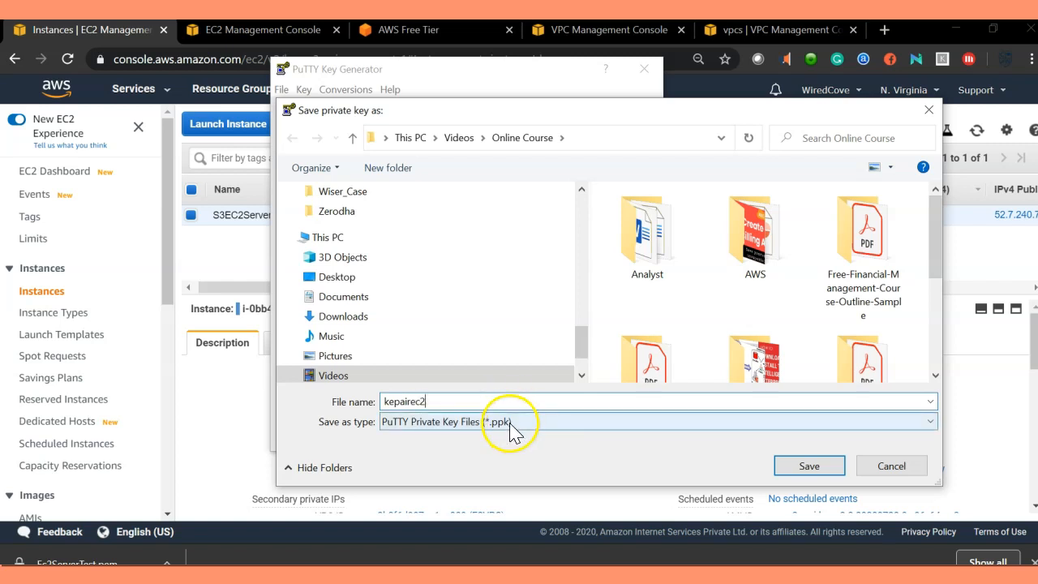
{"action": "left_click", "coordinate": [812, 468]}
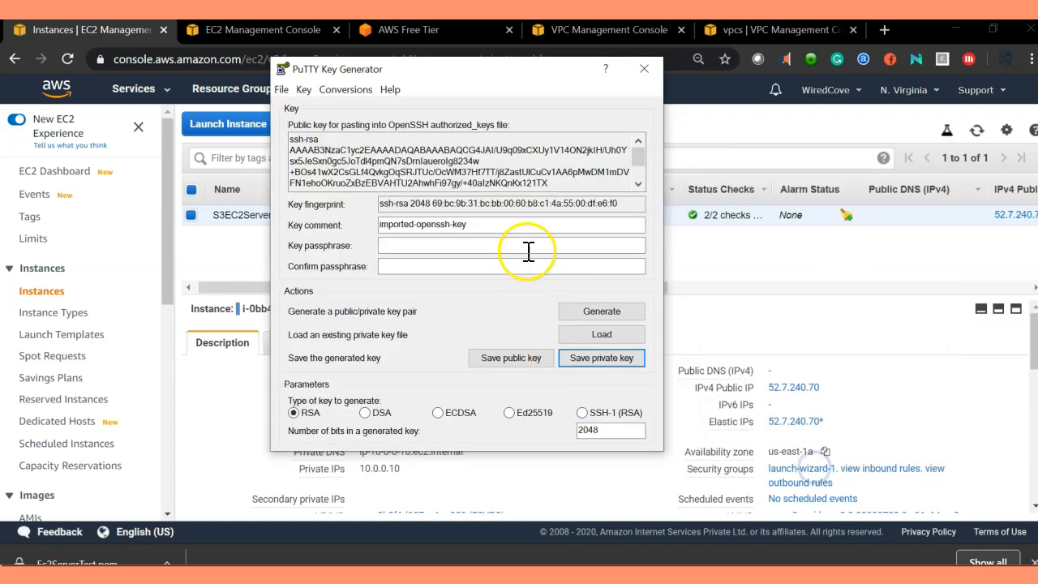
{"action": "left_click", "coordinate": [646, 71]}
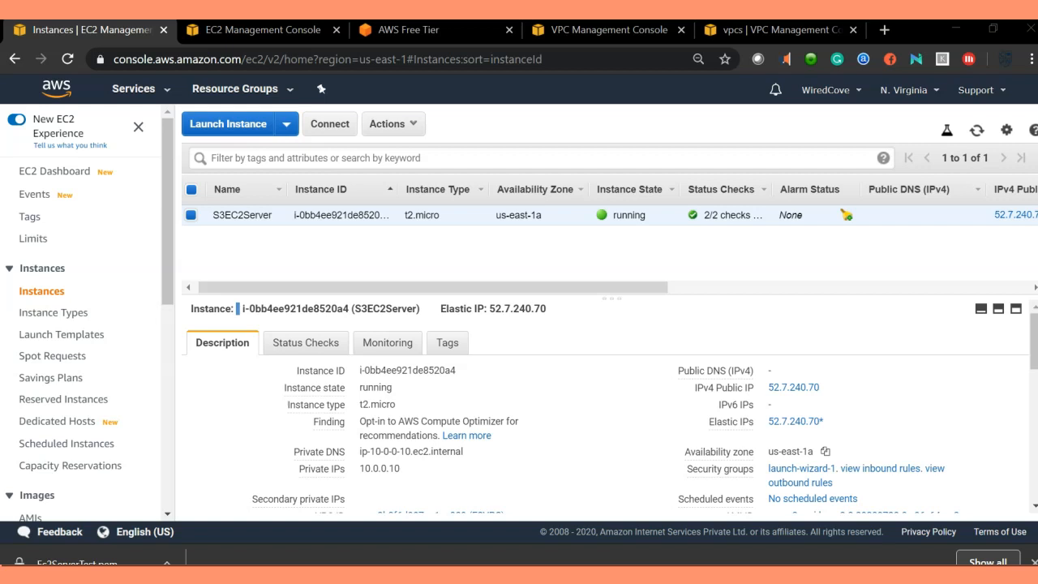
Step: Check the Online Course folder for the saved kepairec2.ppk alongside the original .pem file
{"action": "left_click_drag", "start_coordinate": [356, 563], "coordinate": [398, 134]}
{"action": "left_click_drag", "start_coordinate": [445, 204], "coordinate": [526, 201]}
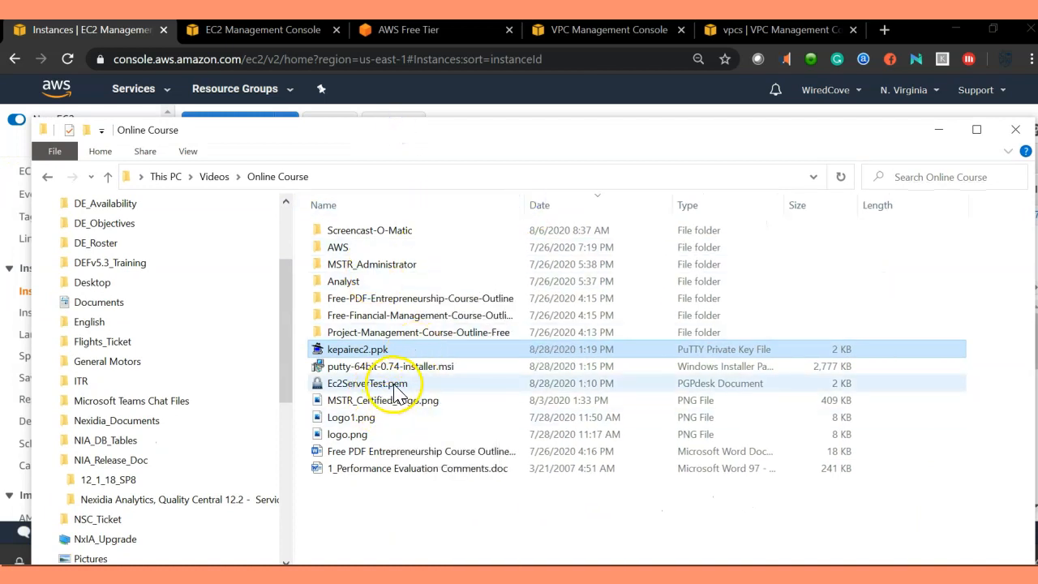
{"action": "left_click", "coordinate": [350, 384]}
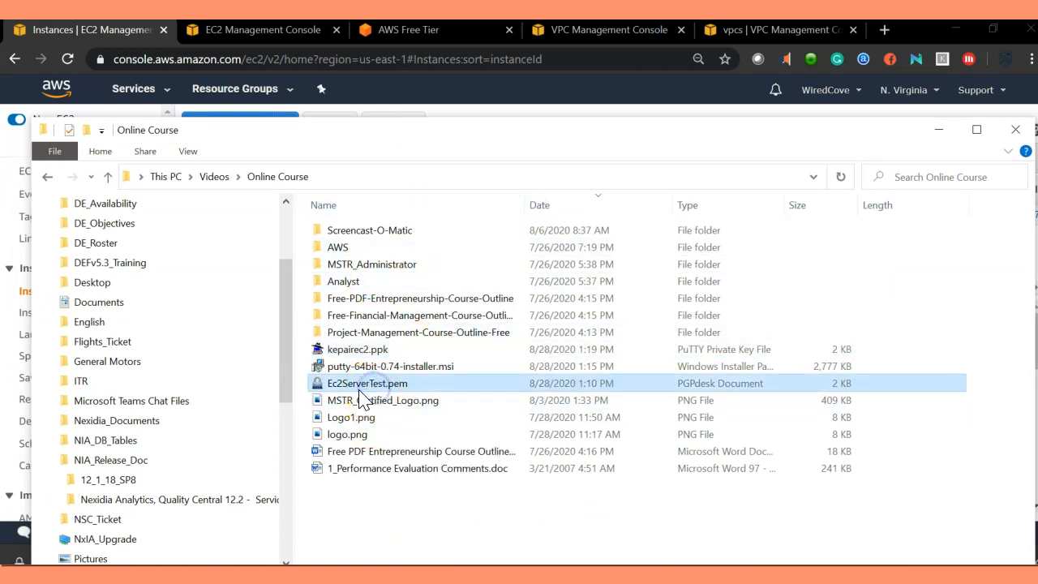
{"action": "left_click", "coordinate": [375, 351]}
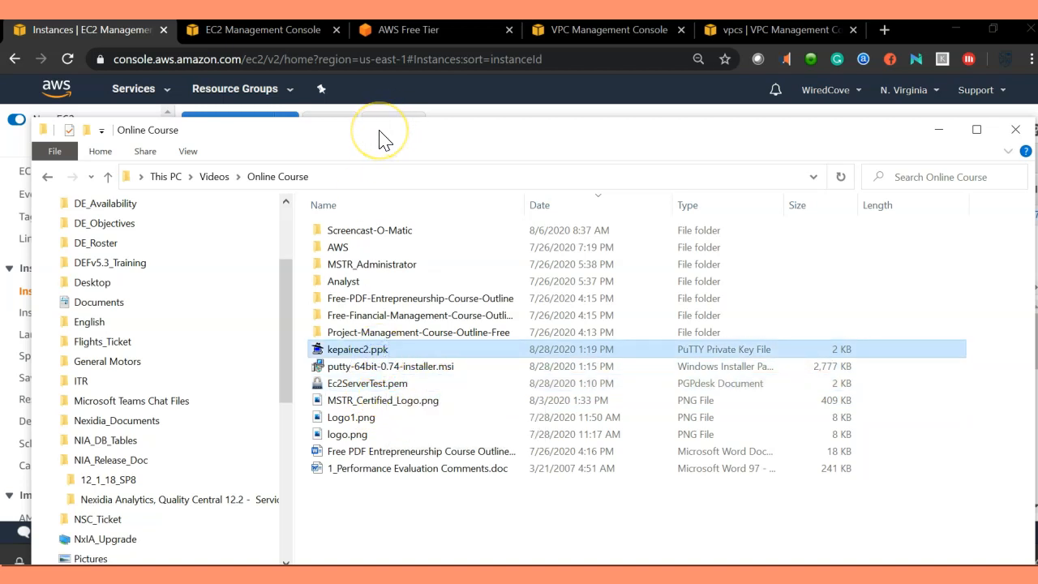
{"action": "left_click_drag", "start_coordinate": [379, 131], "coordinate": [1036, 421]}
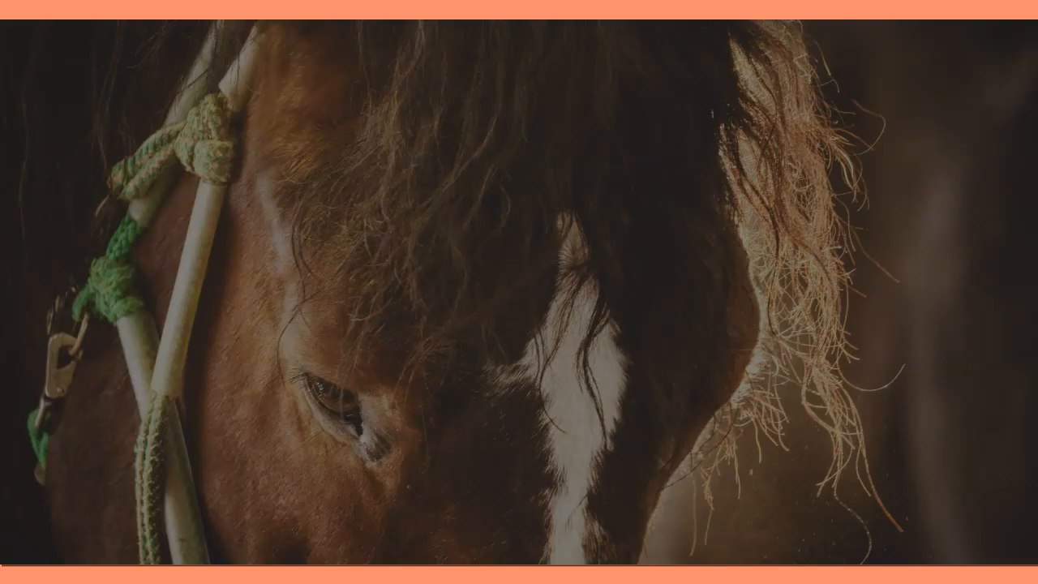
Step: Search for and open the PuTTY client
{"action": "type", "text": "put"}
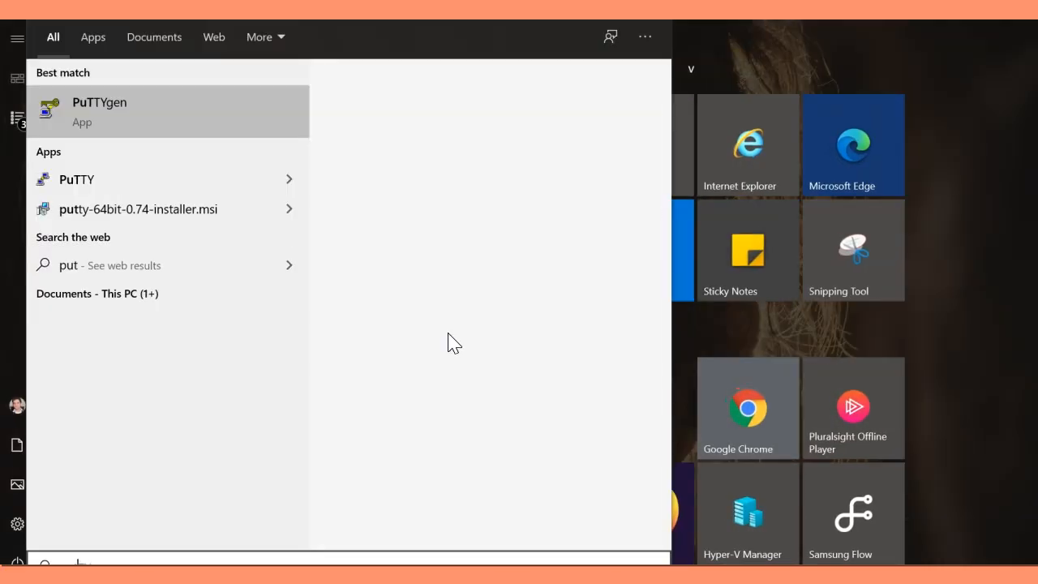
{"action": "left_click", "coordinate": [162, 183]}
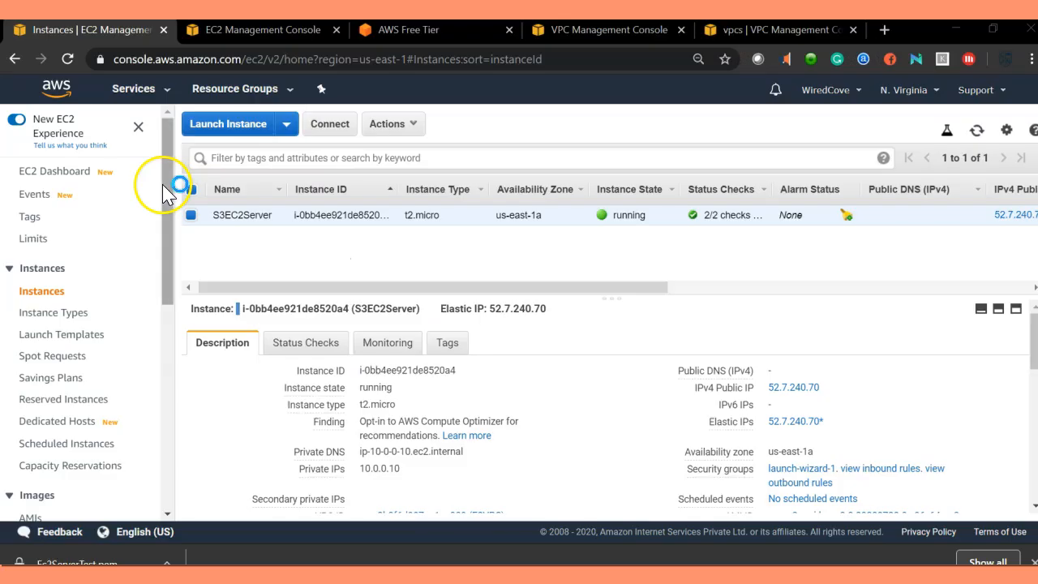
{"action": "left_click_drag", "start_coordinate": [478, 137], "coordinate": [393, 136]}
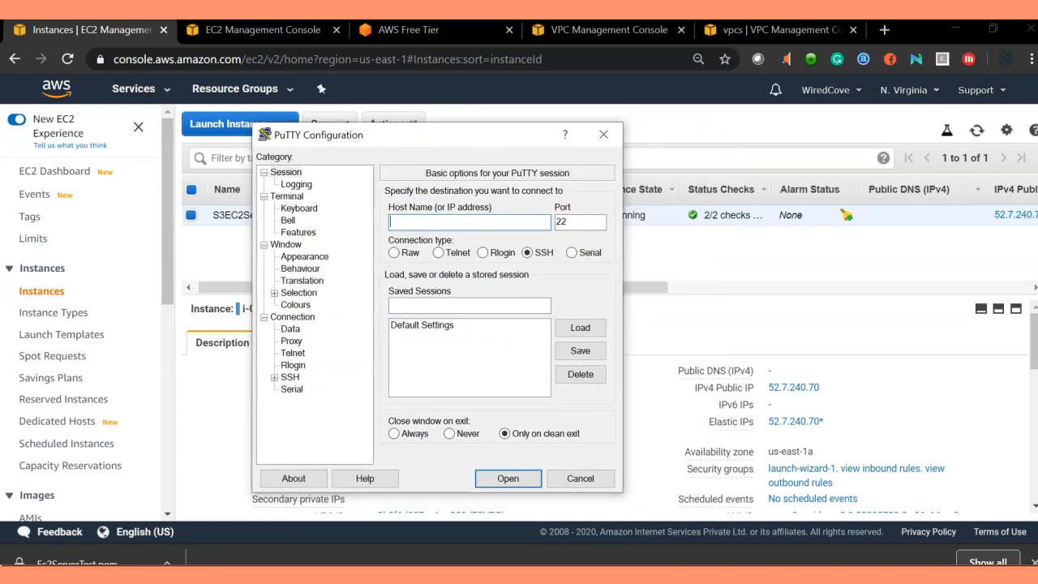
{"action": "key", "text": "super"}
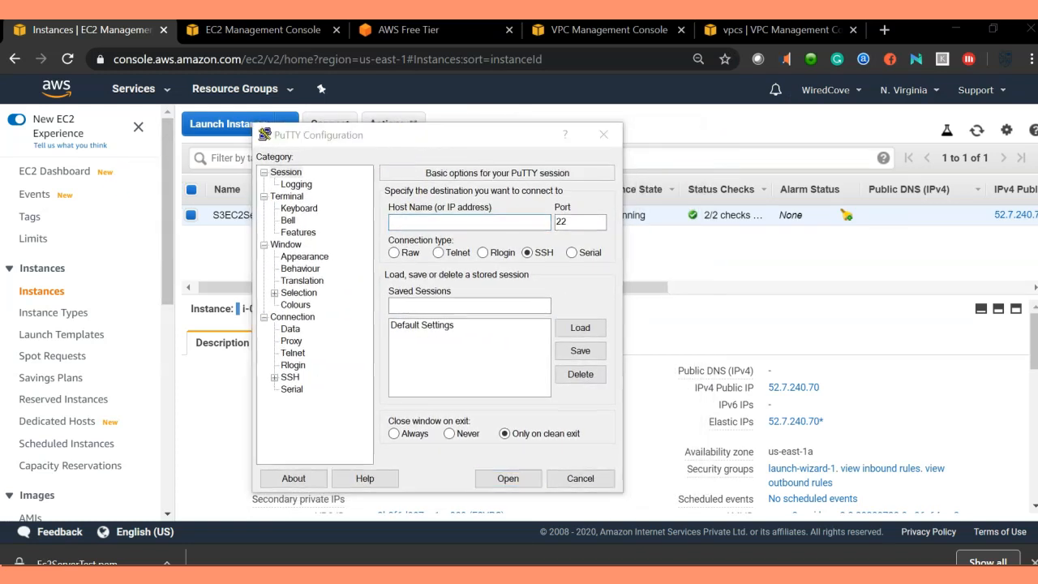
{"action": "left_click_drag", "start_coordinate": [477, 139], "coordinate": [417, 125]}
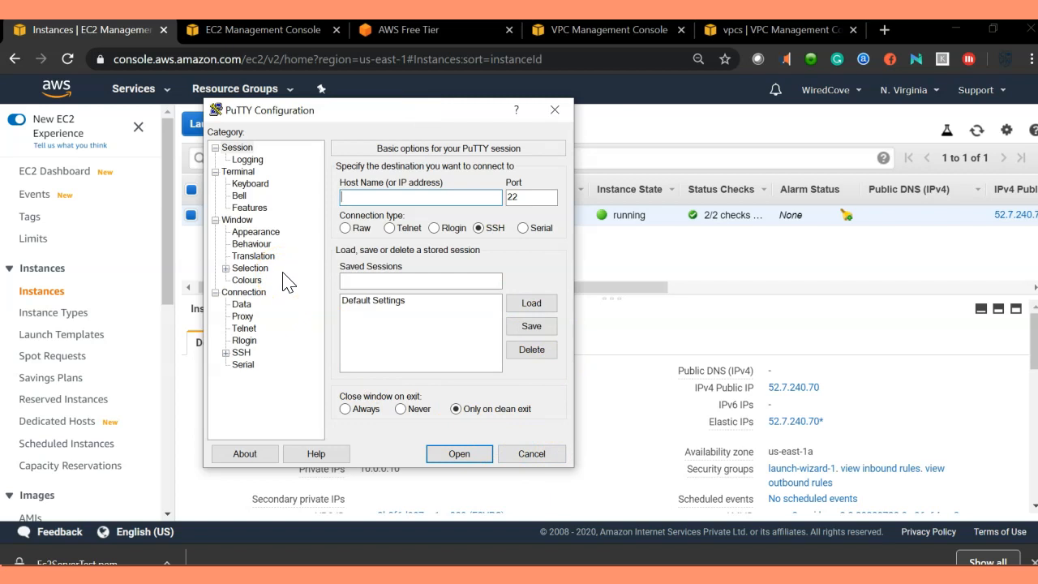
Step: Set the host name to 52.7.240.70 over SSH and attach kepairec2.ppk from Online Course as the authentication private key
{"action": "mouse_move", "coordinate": [778, 397]}
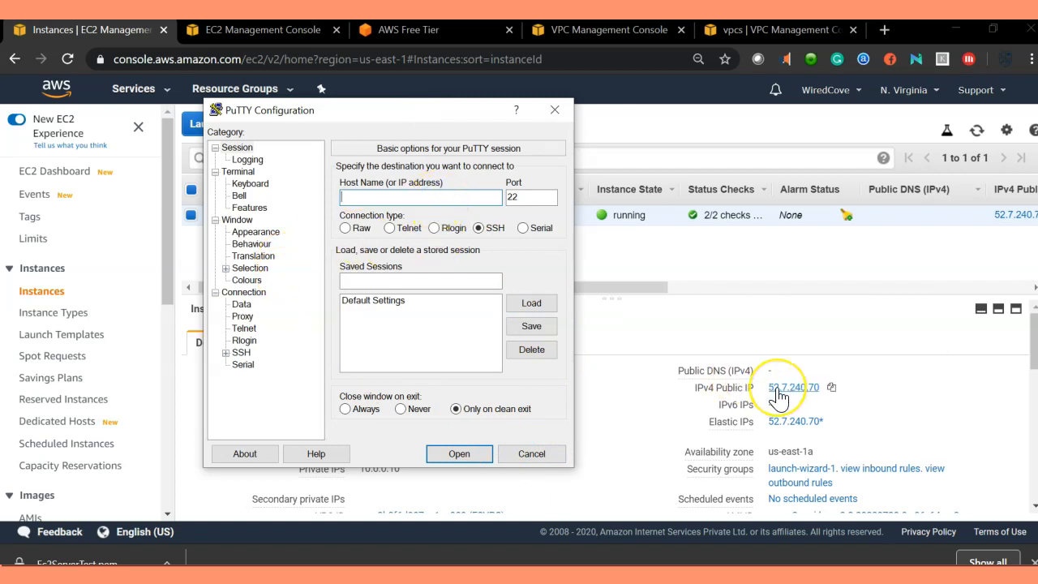
{"action": "left_click", "coordinate": [356, 197]}
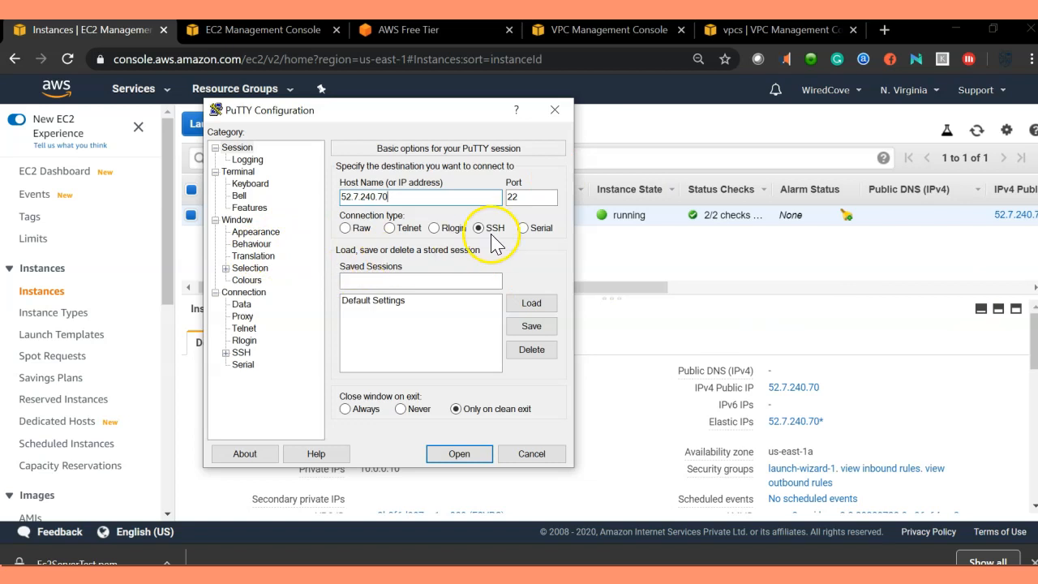
{"action": "left_click", "coordinate": [226, 353]}
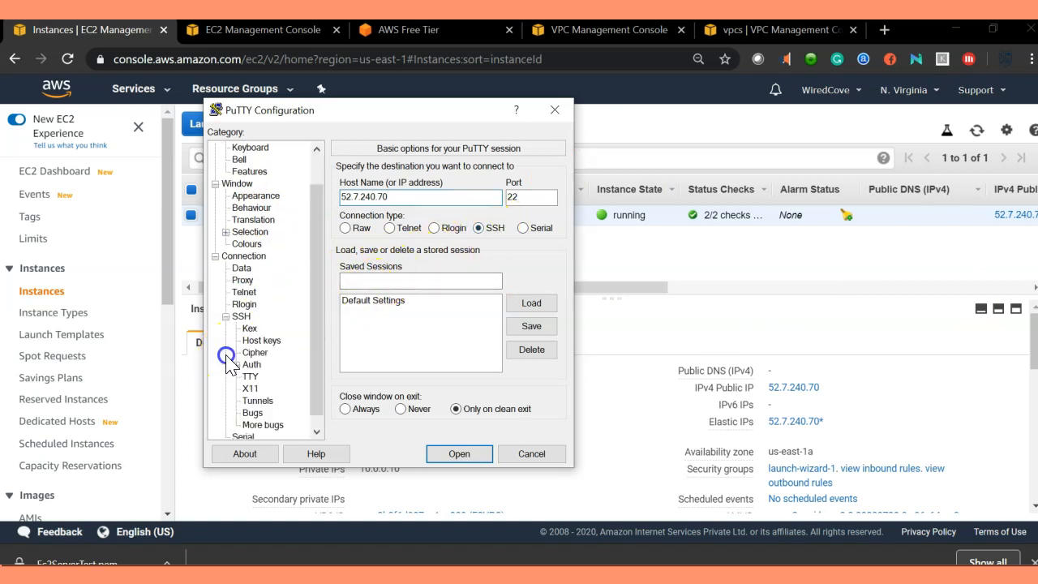
{"action": "scroll", "coordinate": [258, 302], "scroll_direction": "down", "scroll_amount": 1}
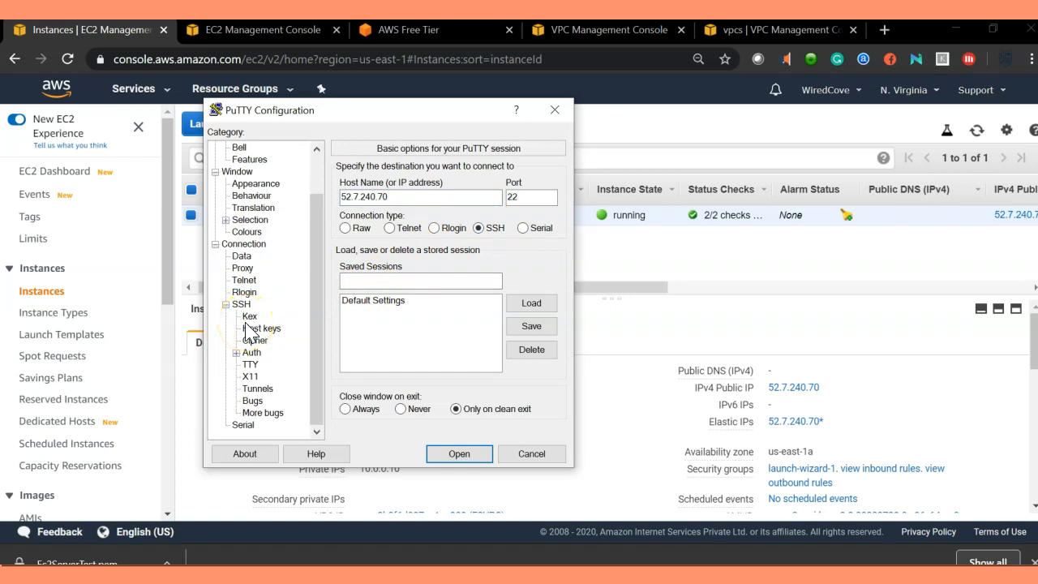
{"action": "left_click", "coordinate": [249, 353]}
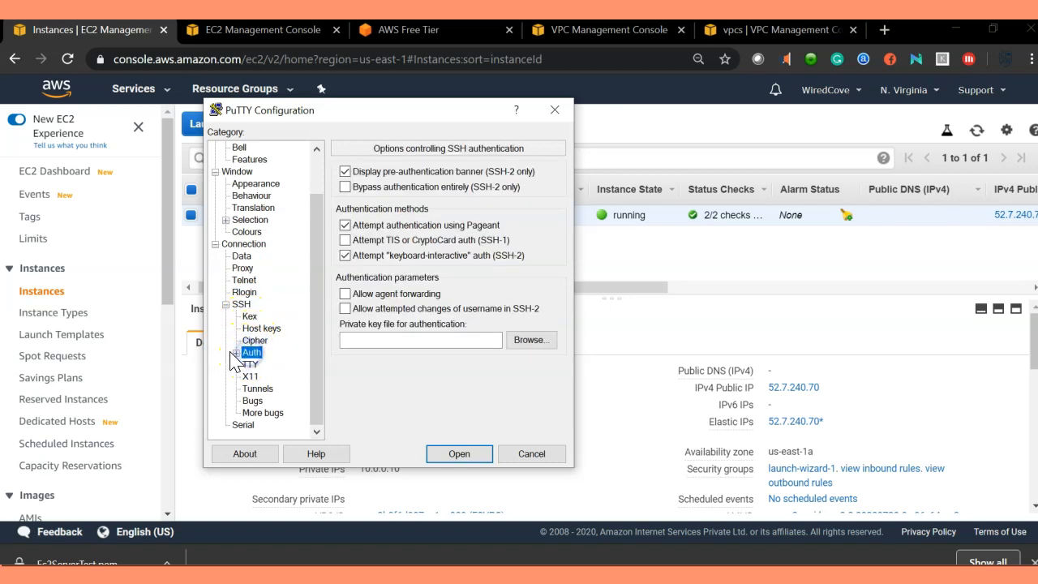
{"action": "left_click", "coordinate": [236, 354]}
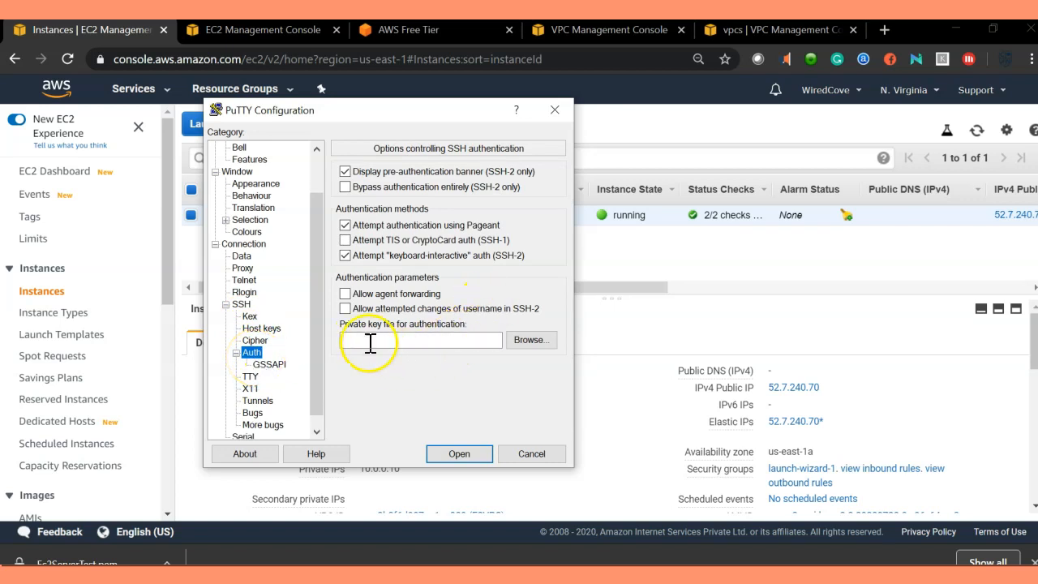
{"action": "left_click", "coordinate": [343, 324]}
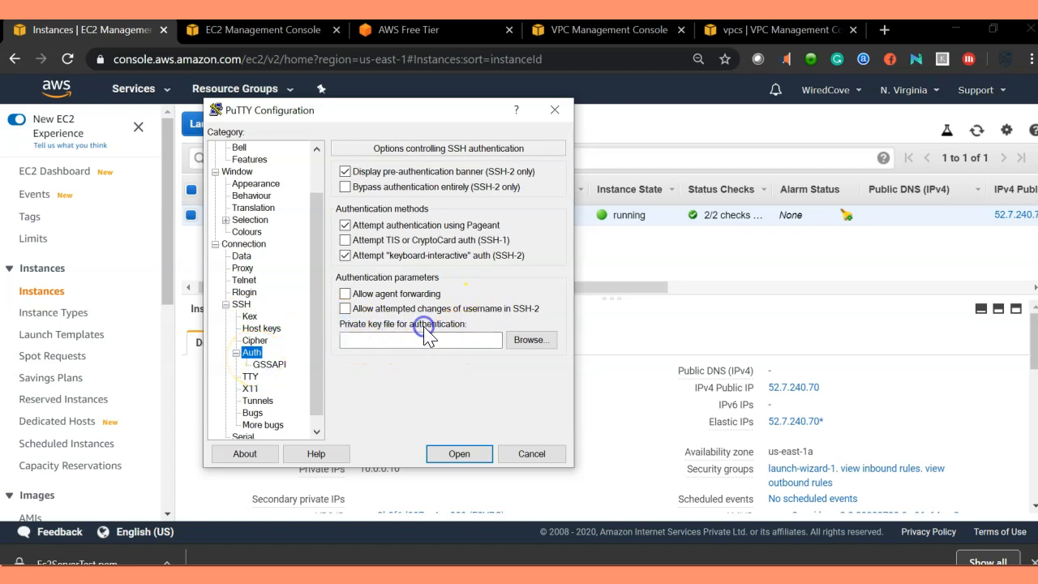
{"action": "left_click", "coordinate": [549, 346]}
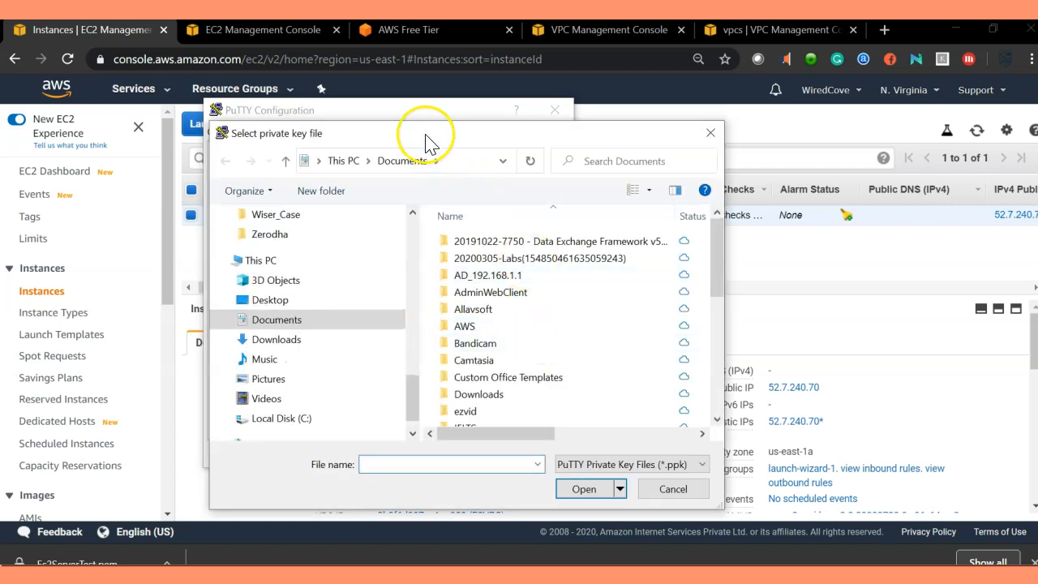
{"action": "left_click_drag", "start_coordinate": [424, 139], "coordinate": [349, 97]}
{"action": "left_click_drag", "start_coordinate": [644, 460], "coordinate": [835, 511]}
{"action": "left_click", "coordinate": [213, 378]}
{"action": "scroll", "coordinate": [470, 361], "scroll_direction": "down", "scroll_amount": 5}
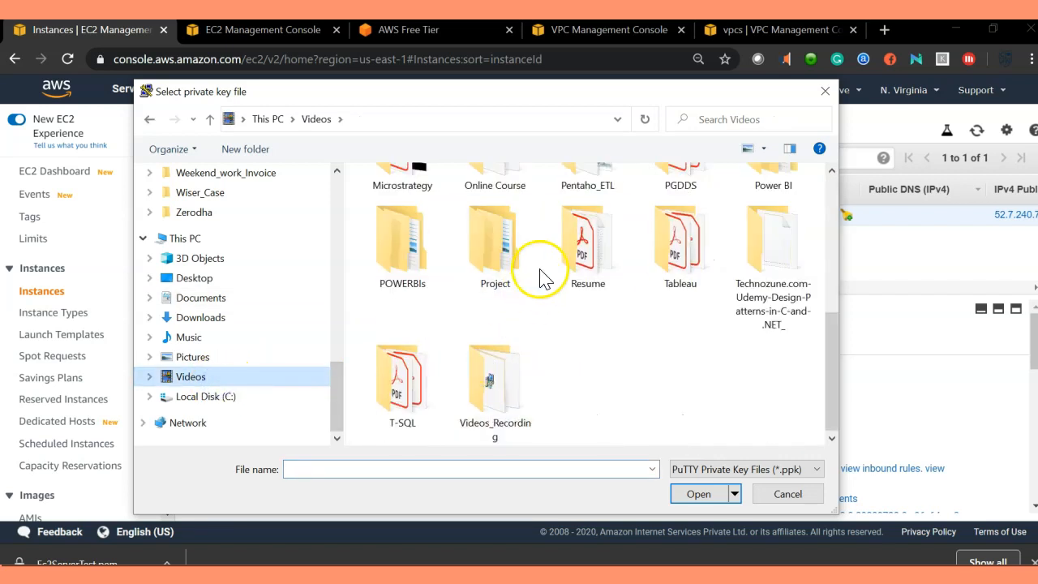
{"action": "scroll", "coordinate": [538, 267], "scroll_direction": "up", "scroll_amount": 1}
{"action": "left_click", "coordinate": [493, 225]}
{"action": "double_click", "coordinate": [492, 226]}
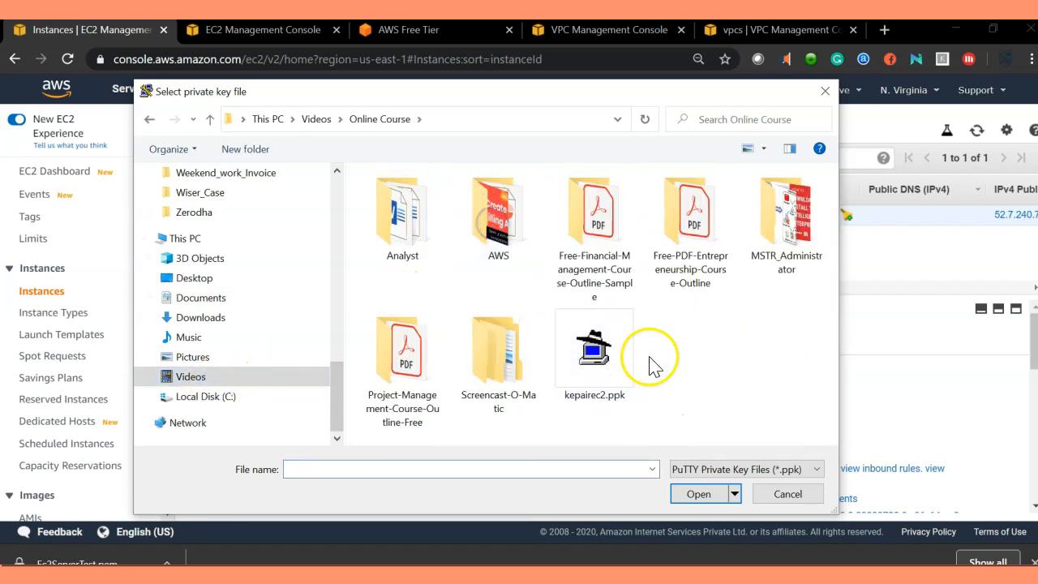
{"action": "double_click", "coordinate": [612, 357]}
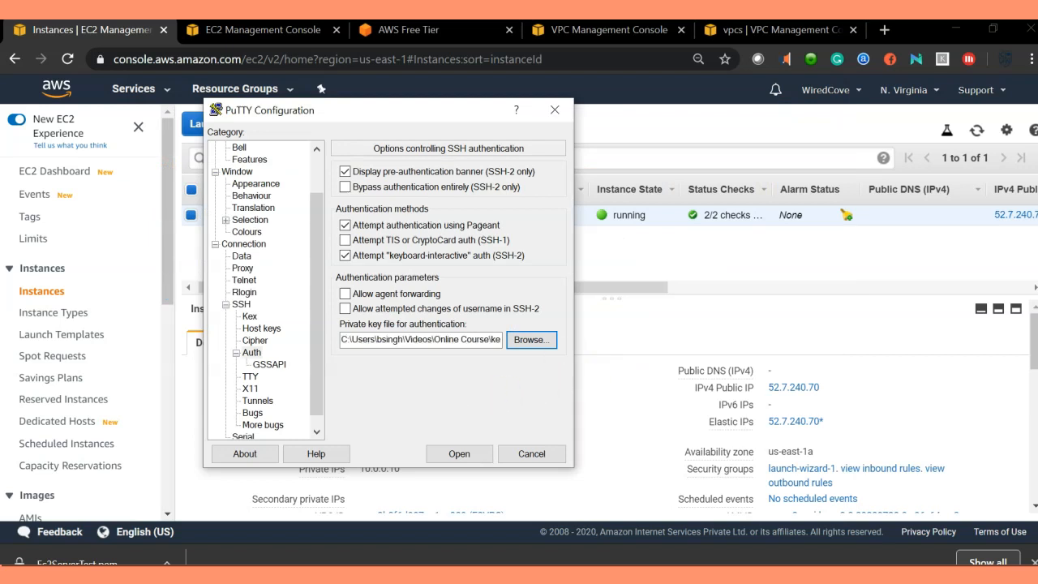
Step: Open the SSH session and trust the server's host key
{"action": "left_click", "coordinate": [459, 454]}
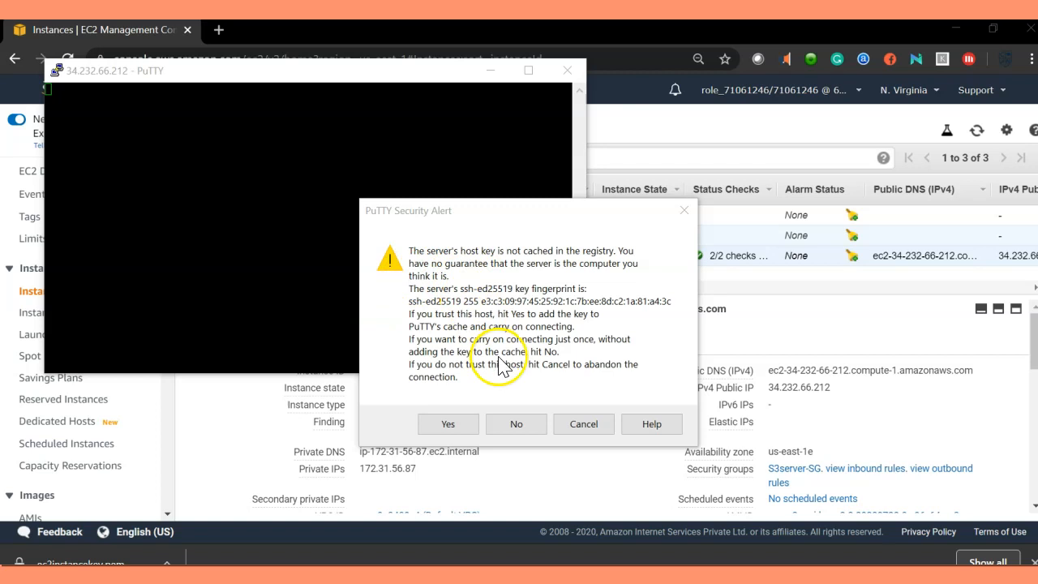
{"action": "left_click", "coordinate": [448, 425]}
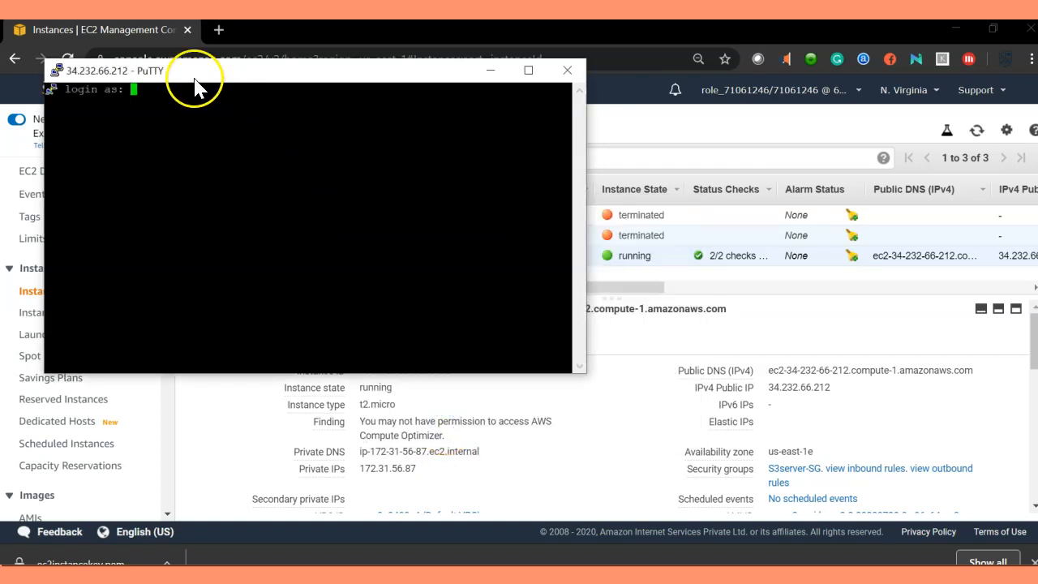
Step: Log in to the instance as ec2-user
{"action": "left_click_drag", "start_coordinate": [195, 81], "coordinate": [221, 86]}
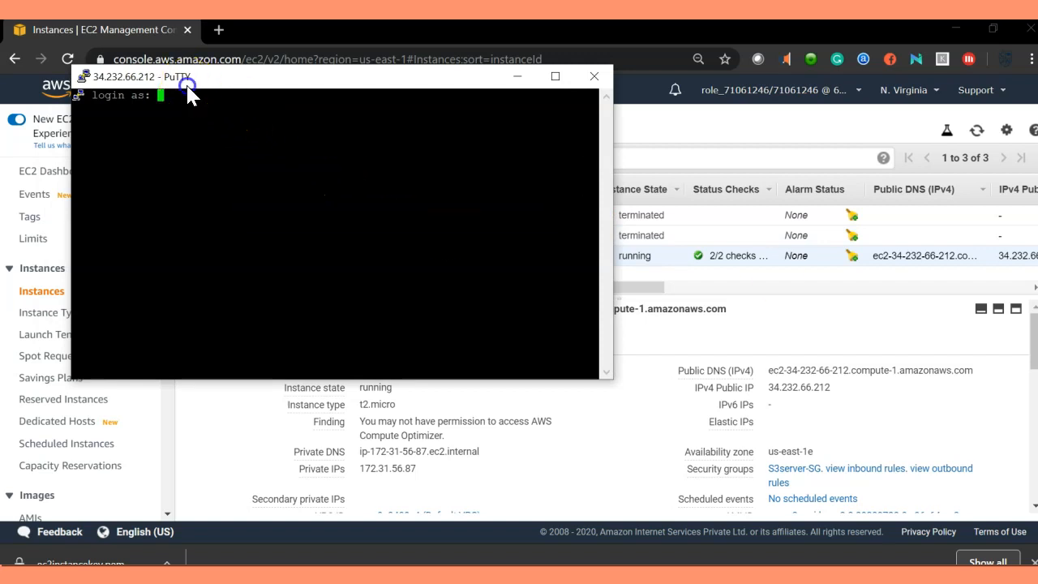
{"action": "left_click_drag", "start_coordinate": [188, 86], "coordinate": [211, 99]}
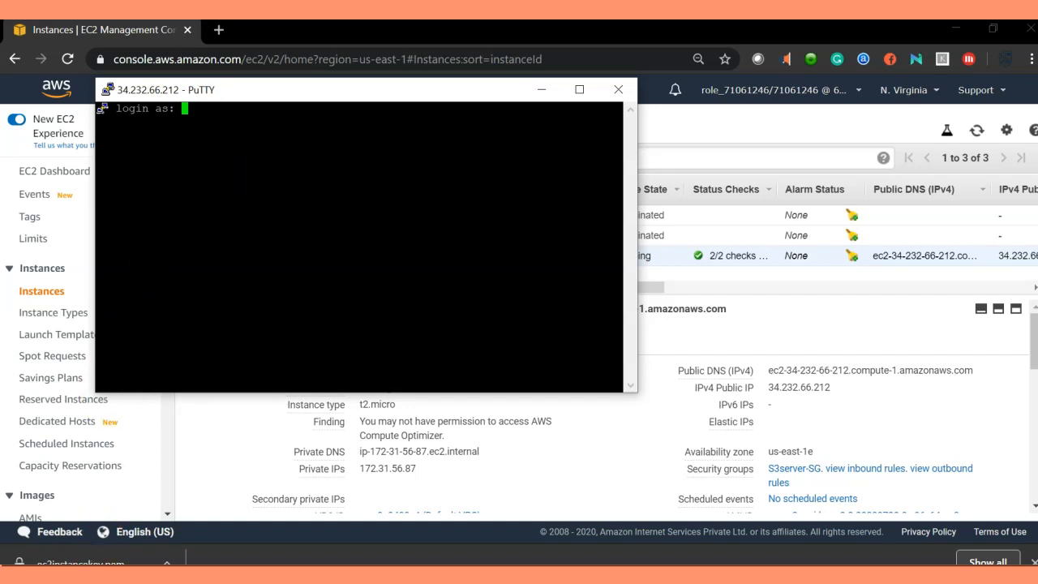
{"action": "left_click", "coordinate": [228, 129]}
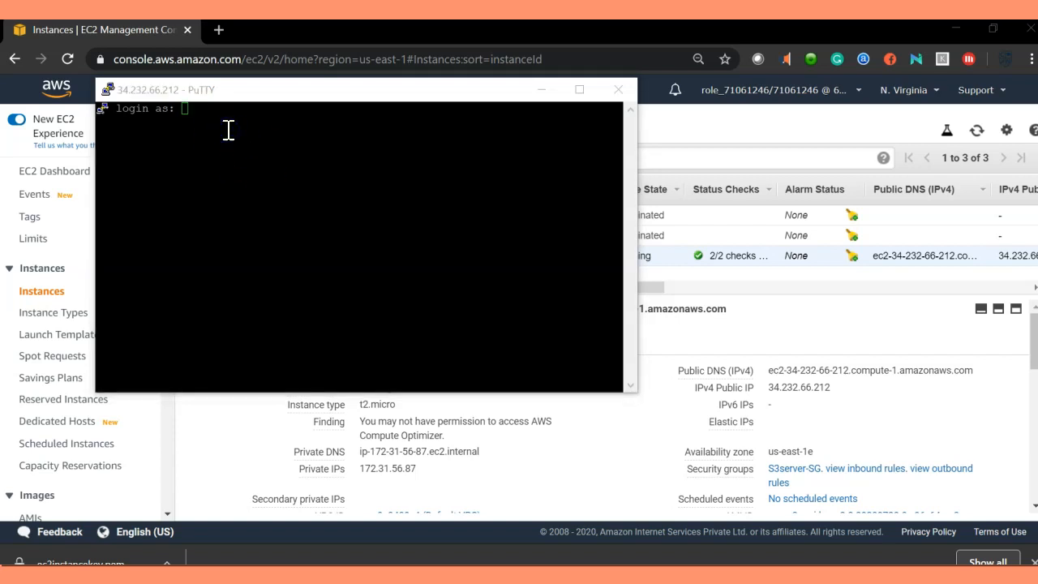
{"action": "left_click", "coordinate": [224, 116]}
{"action": "type", "text": "ec2-user"}
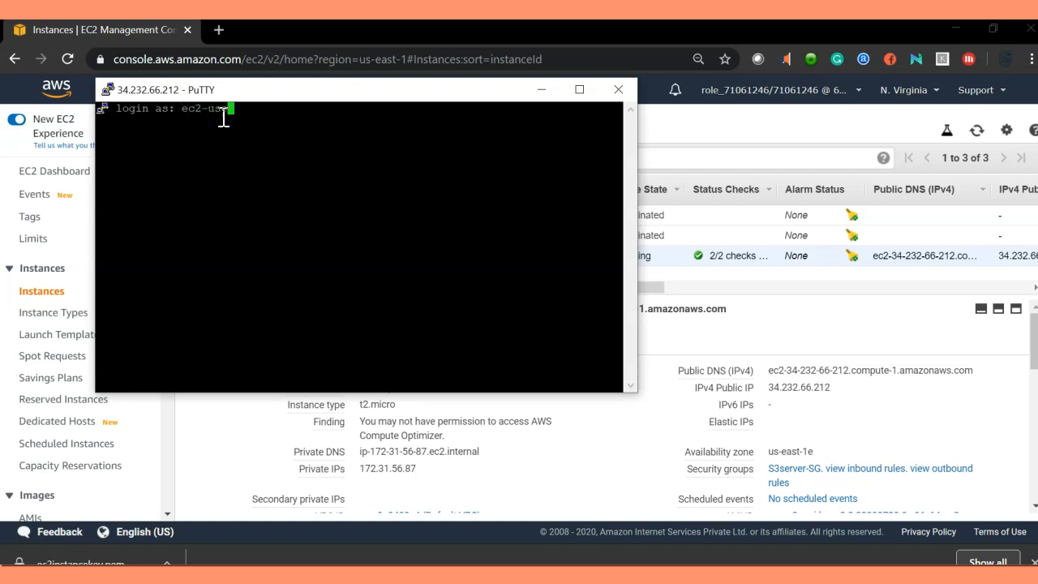
{"action": "key", "text": "Return"}
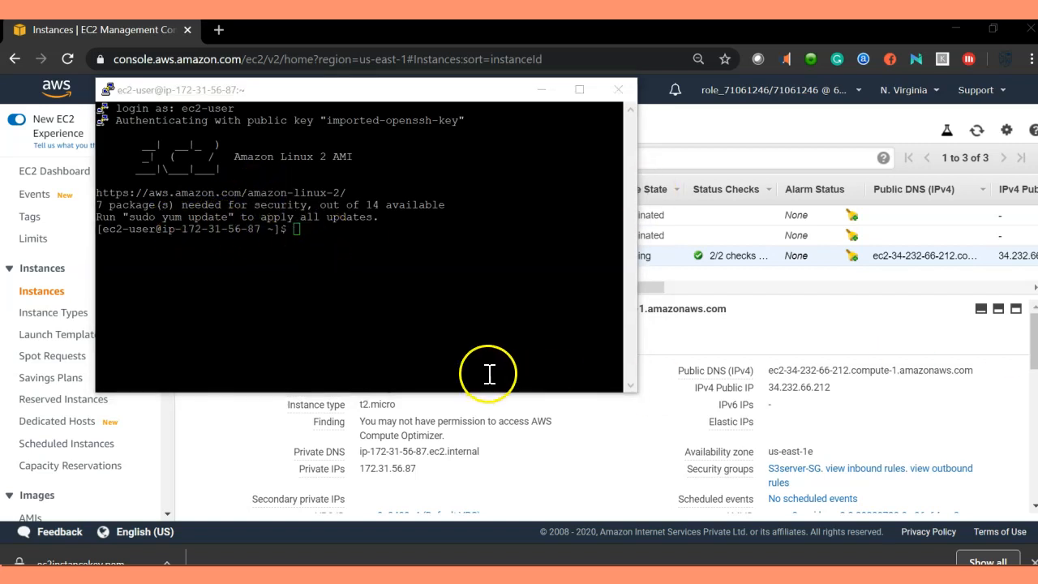
Step: Switch to the root user with sudo su
{"action": "left_click", "coordinate": [368, 268]}
{"action": "type", "text": "sudo su"}
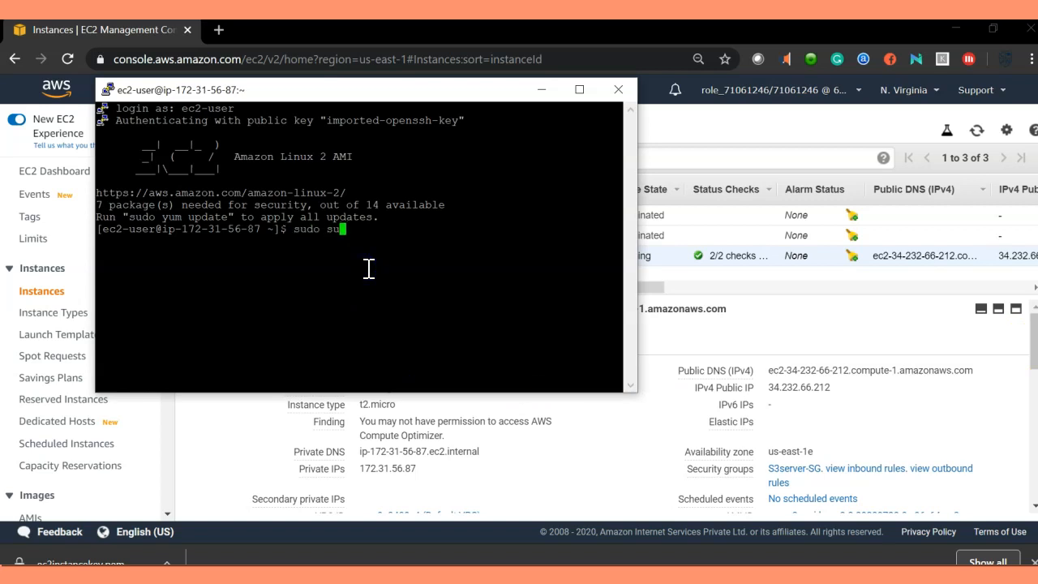
{"action": "key", "text": "Return"}
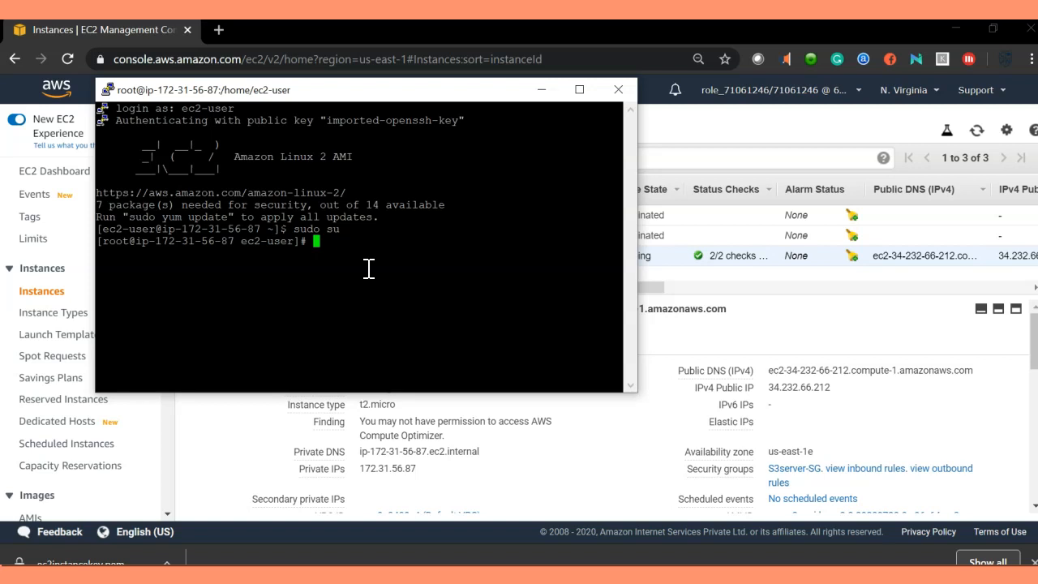
Step: Run aws s3 ls to list the S3 buckets from the instance
{"action": "type", "text": "aws s3 ls"}
{"action": "key", "text": "Return"}
{"action": "left_click_drag", "start_coordinate": [341, 271], "coordinate": [111, 260]}
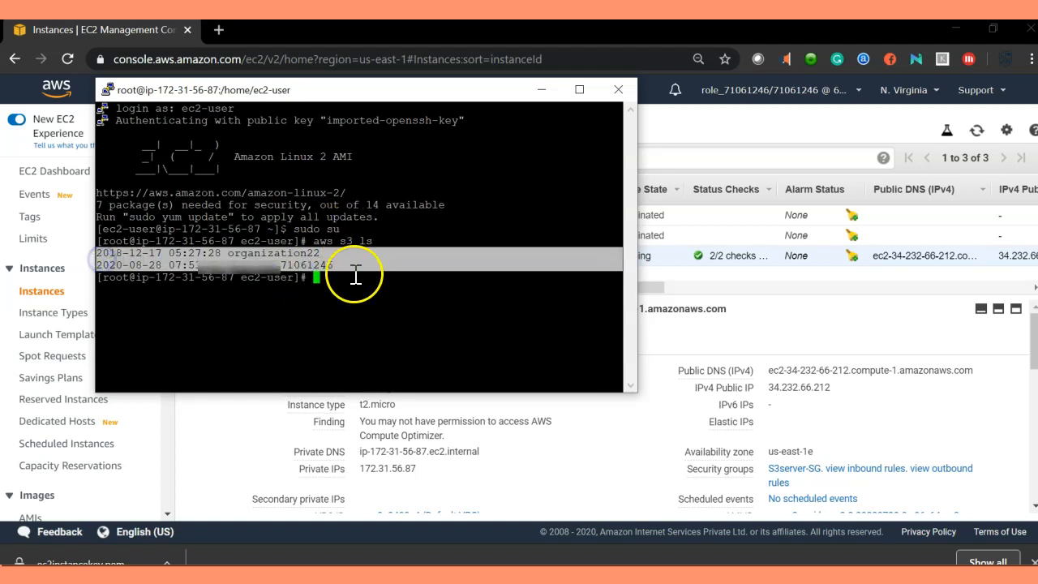
{"action": "left_click", "coordinate": [301, 308]}
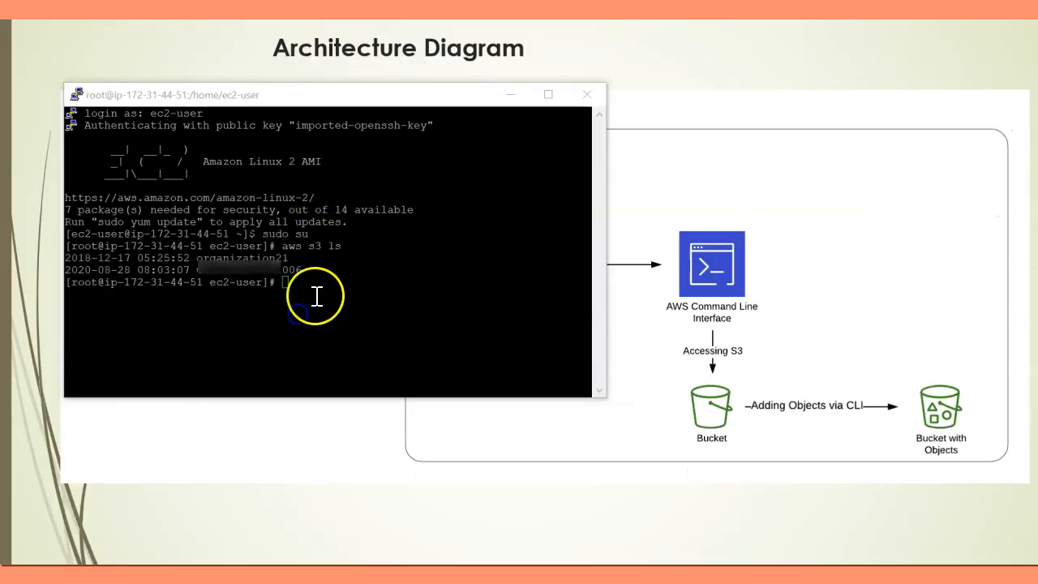
{"action": "left_click", "coordinate": [316, 296]}
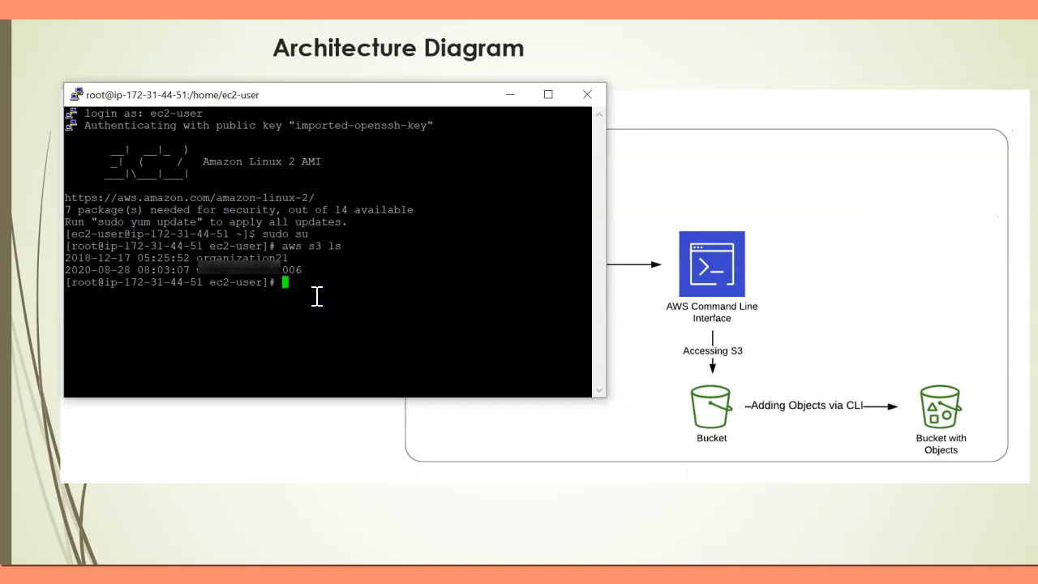
Step: Create an empty file named test.txt with the touch command
{"action": "type", "text": "touch test.txt"}
{"action": "key", "text": "Return"}
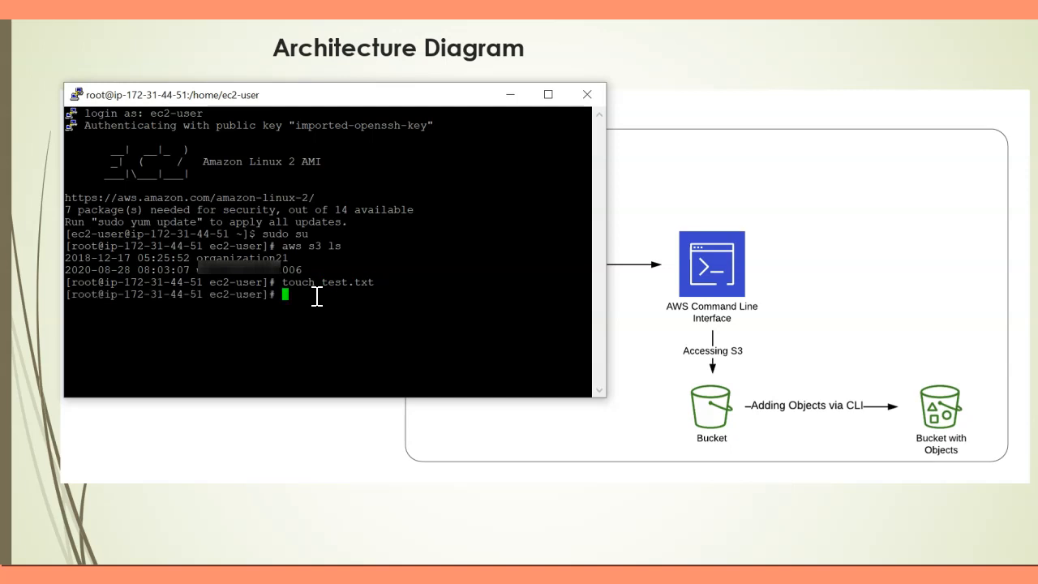
Step: Try to move text.txt into the listed bucket with aws s3 mv, pasting the copied bucket name after s3://
{"action": "type", "text": "aws s3 mv "}
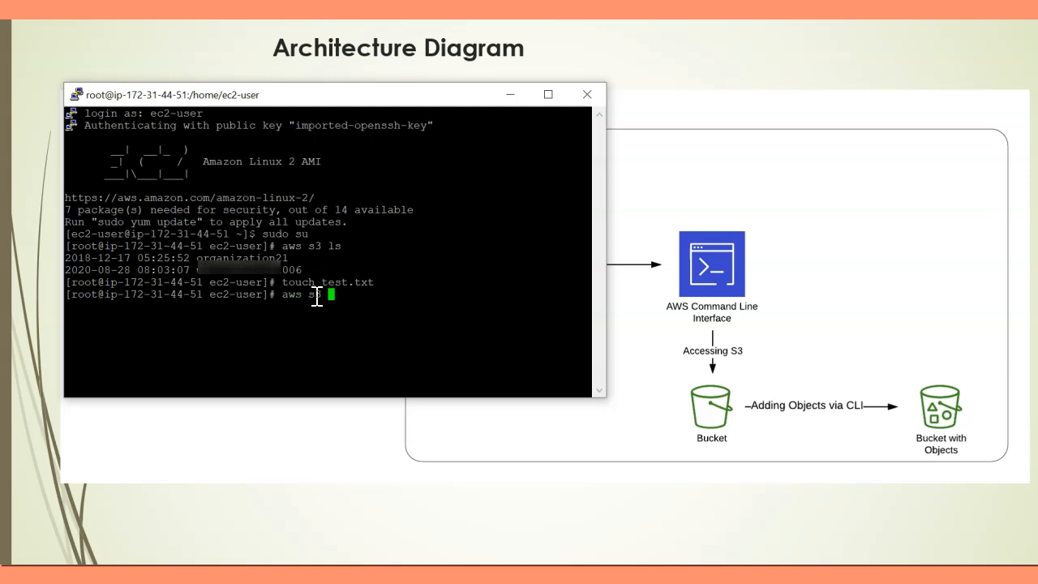
{"action": "type", "text": "text.txt"}
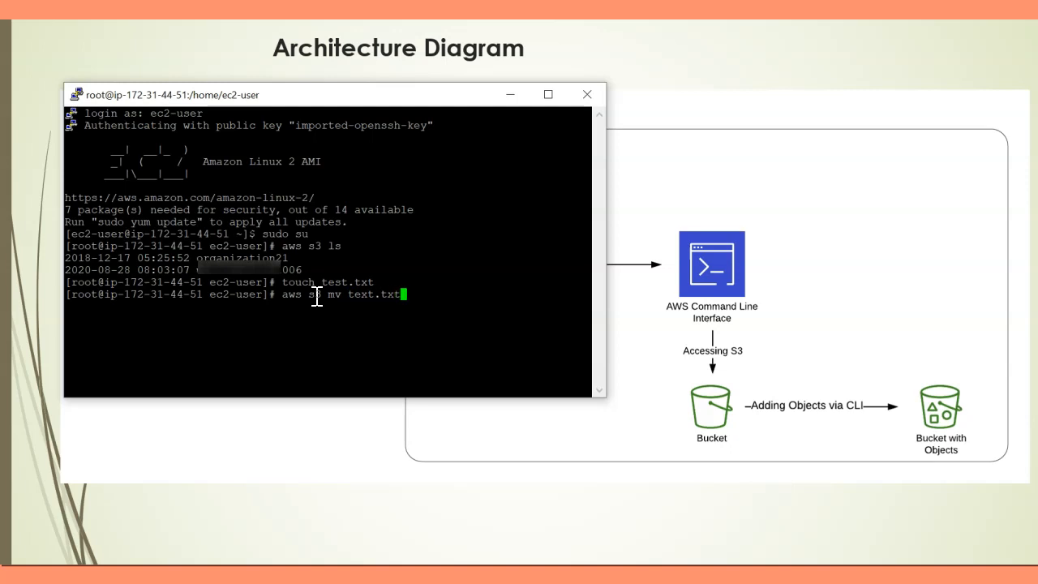
{"action": "type", "text": " s3://"}
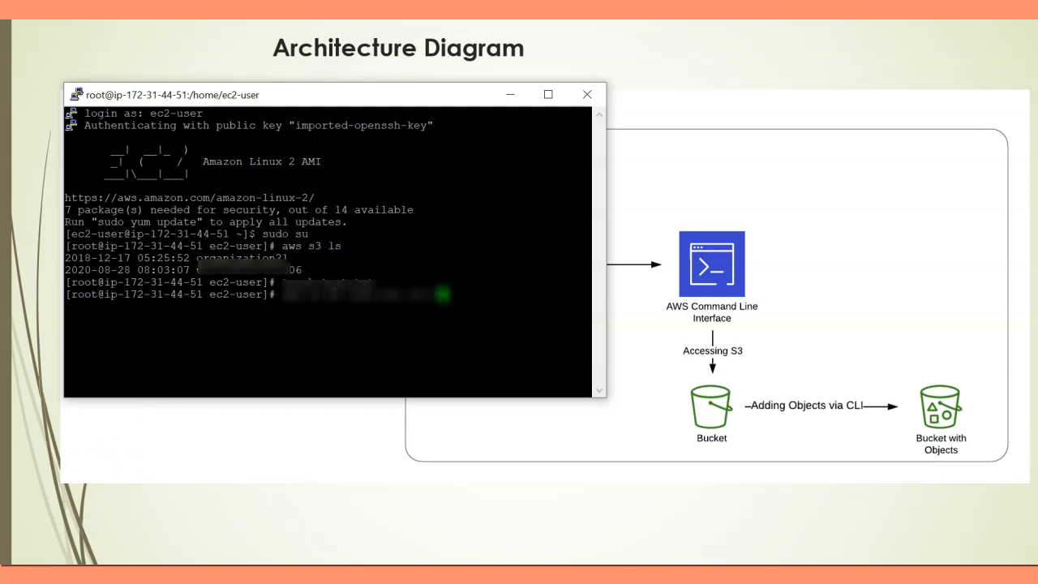
{"action": "left_click_drag", "start_coordinate": [197, 258], "coordinate": [288, 259]}
{"action": "left_click_drag", "start_coordinate": [198, 270], "coordinate": [299, 271]}
{"action": "right_click", "coordinate": [308, 275]}
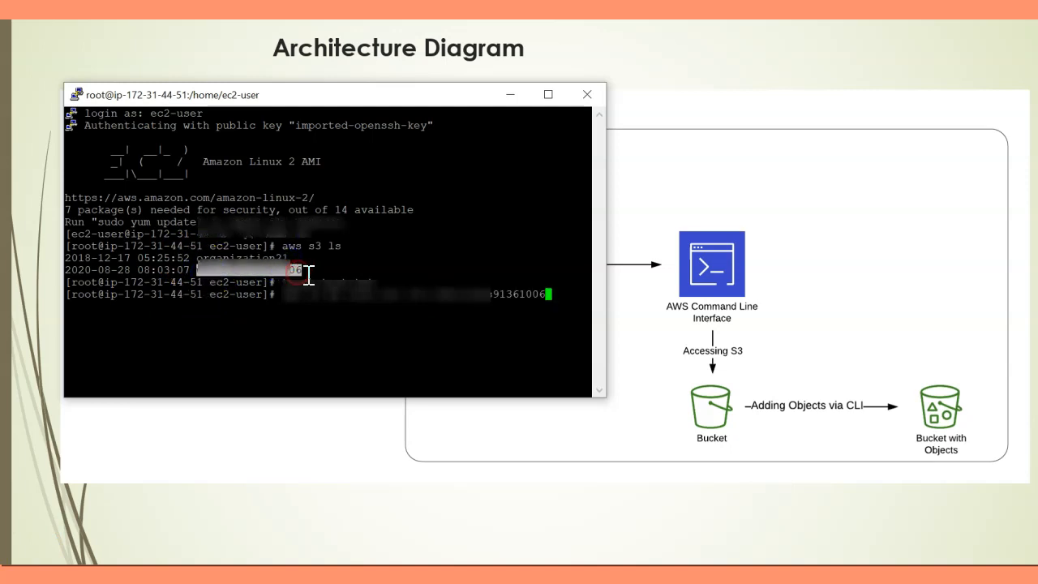
{"action": "left_click", "coordinate": [556, 302]}
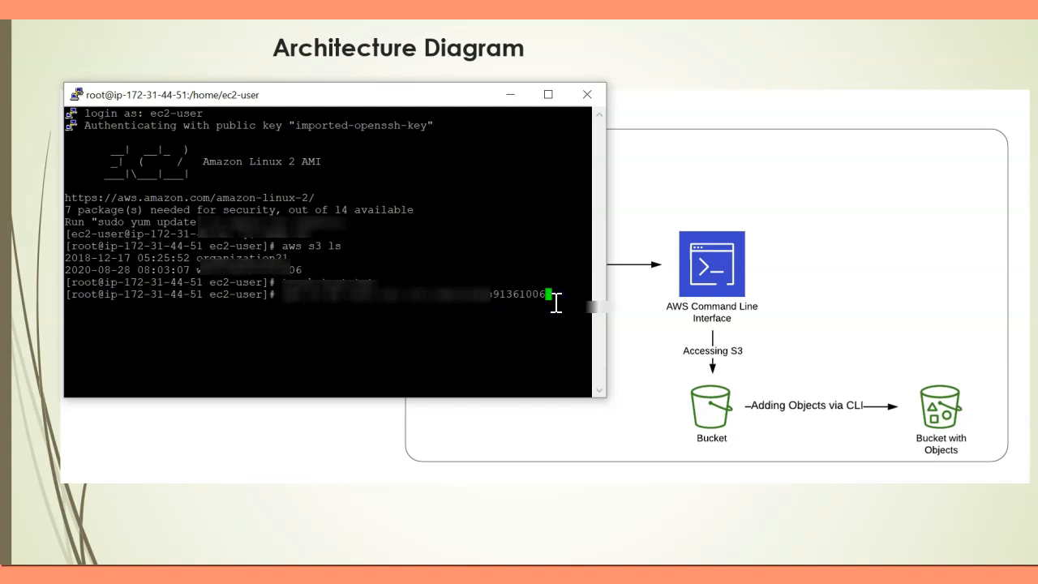
{"action": "key", "text": "Return"}
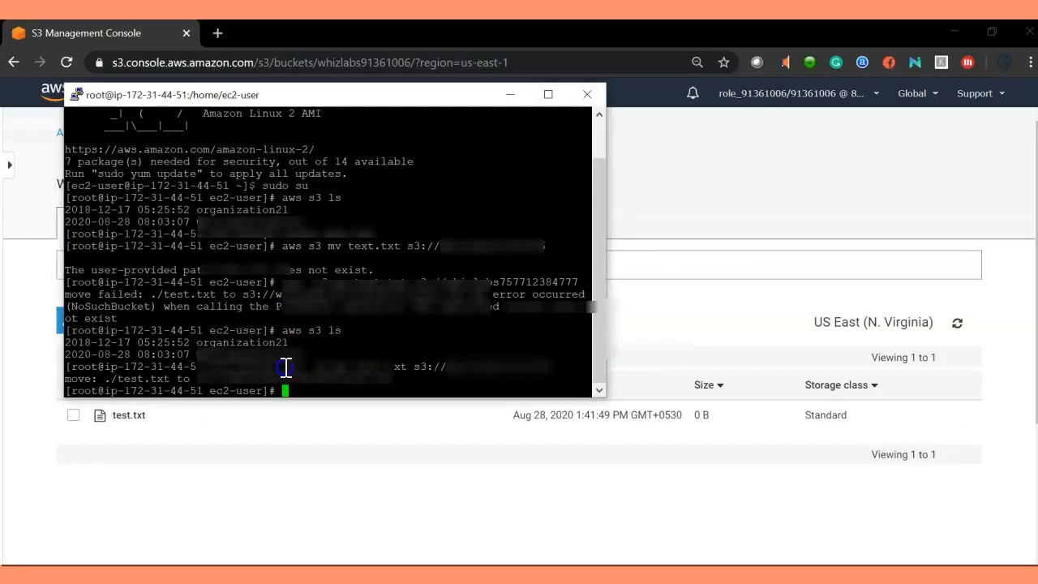
{"action": "left_click_drag", "start_coordinate": [286, 367], "coordinate": [405, 366]}
{"action": "left_click_drag", "start_coordinate": [254, 94], "coordinate": [322, 36]}
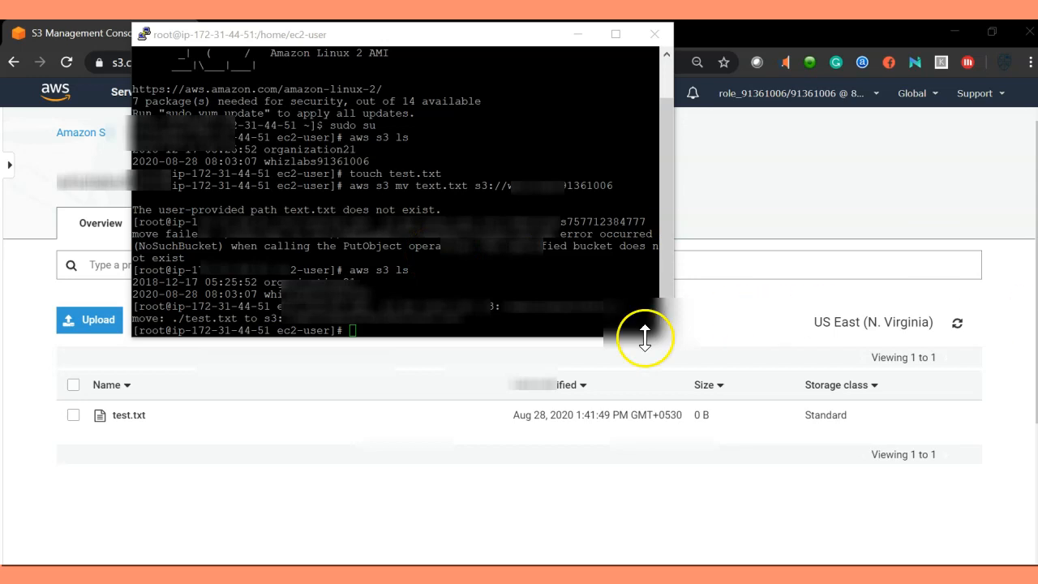
{"action": "left_click", "coordinate": [462, 331]}
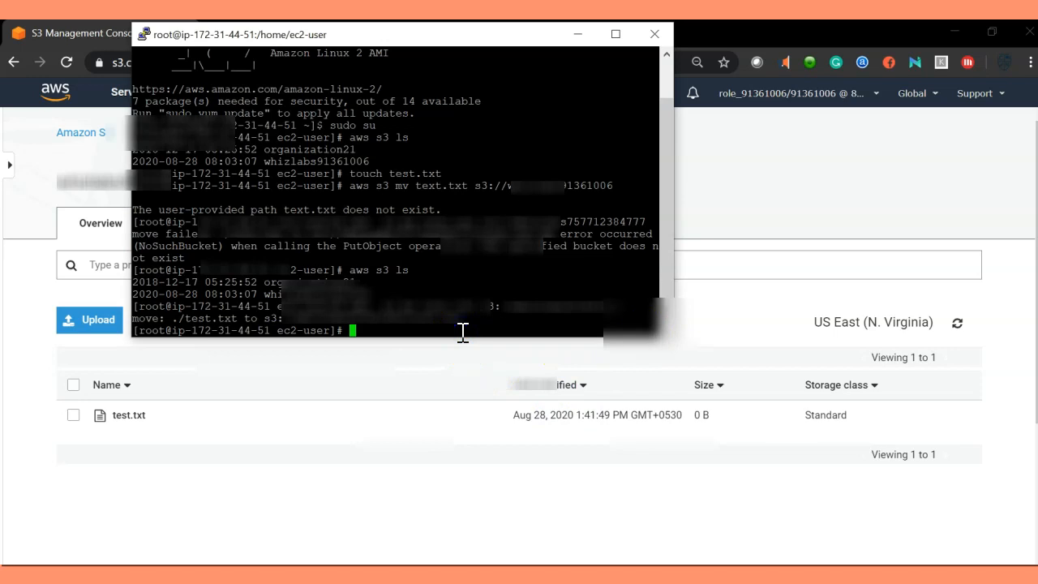
{"action": "type", "text": "aws s"}
{"action": "key", "text": "BackSpace"}
{"action": "key", "text": "BackSpace"}
{"action": "key", "text": "BackSpace"}
{"action": "key", "text": "BackSpace"}
{"action": "key", "text": "BackSpace"}
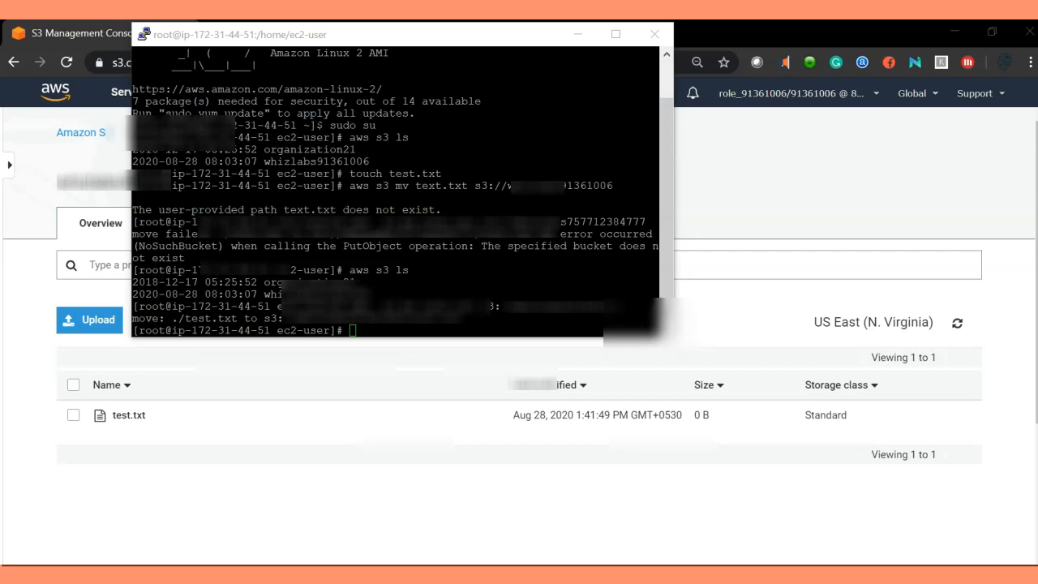
Step: List the bucket's contents with aws s3 ls s3:// followed by the pasted bucket name
{"action": "left_click", "coordinate": [406, 325]}
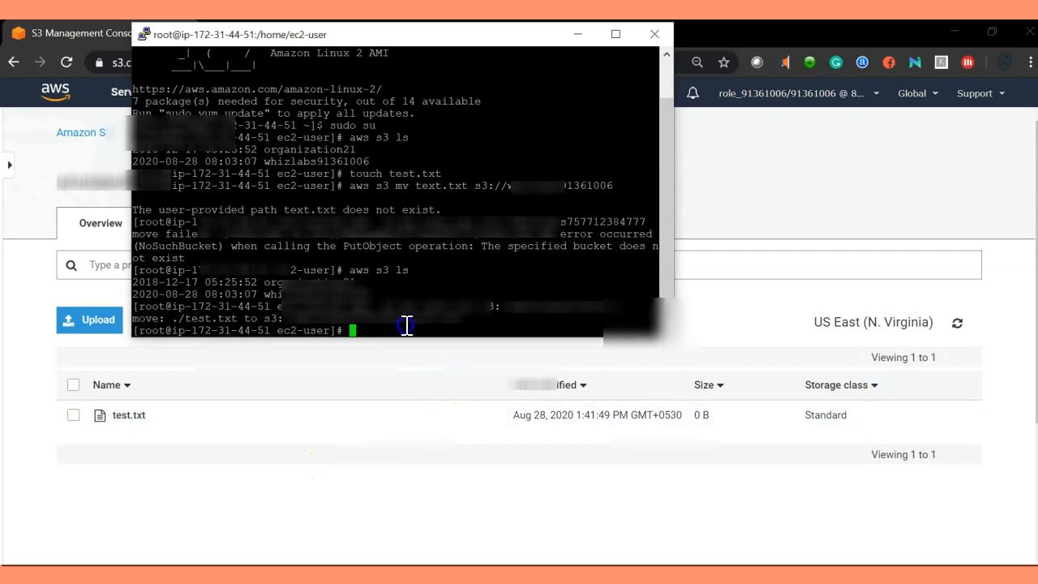
{"action": "type", "text": "aws s3 ls s3://"}
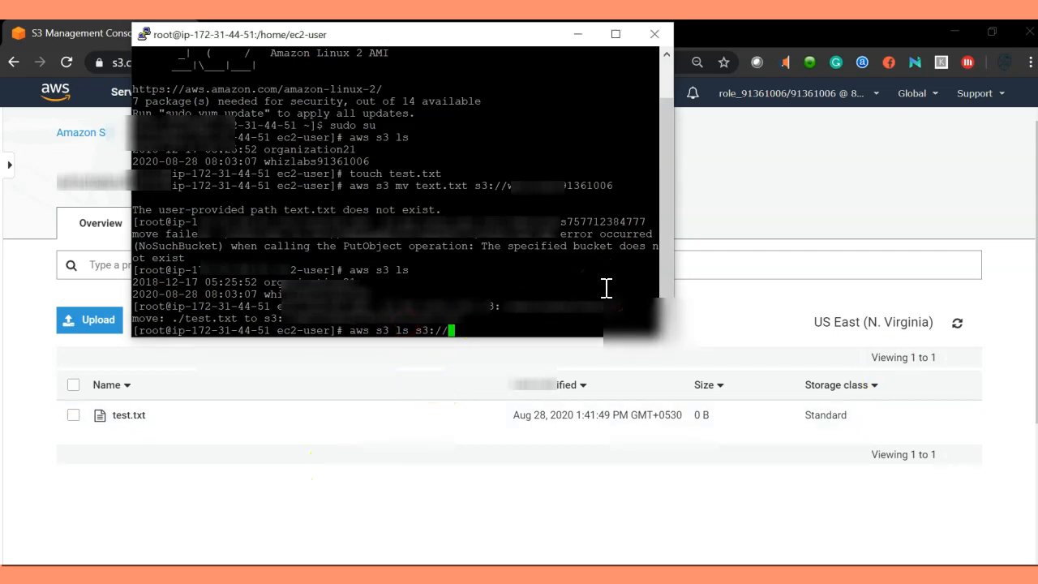
{"action": "left_click_drag", "start_coordinate": [510, 305], "coordinate": [617, 305]}
{"action": "right_click", "coordinate": [614, 300]}
{"action": "key", "text": "Return"}
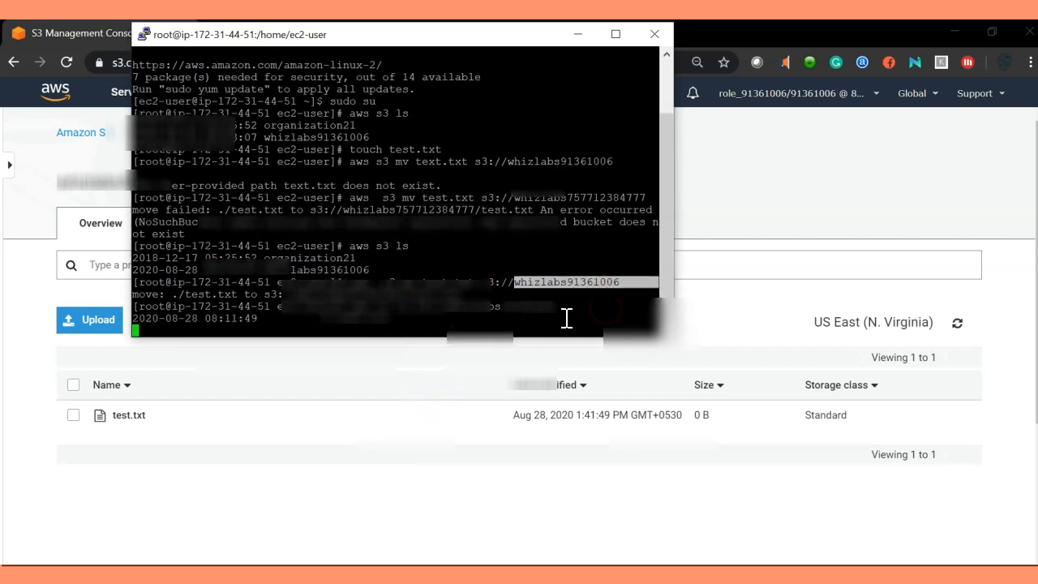
{"action": "left_click_drag", "start_coordinate": [391, 317], "coordinate": [313, 319]}
{"action": "left_click", "coordinate": [396, 322]}
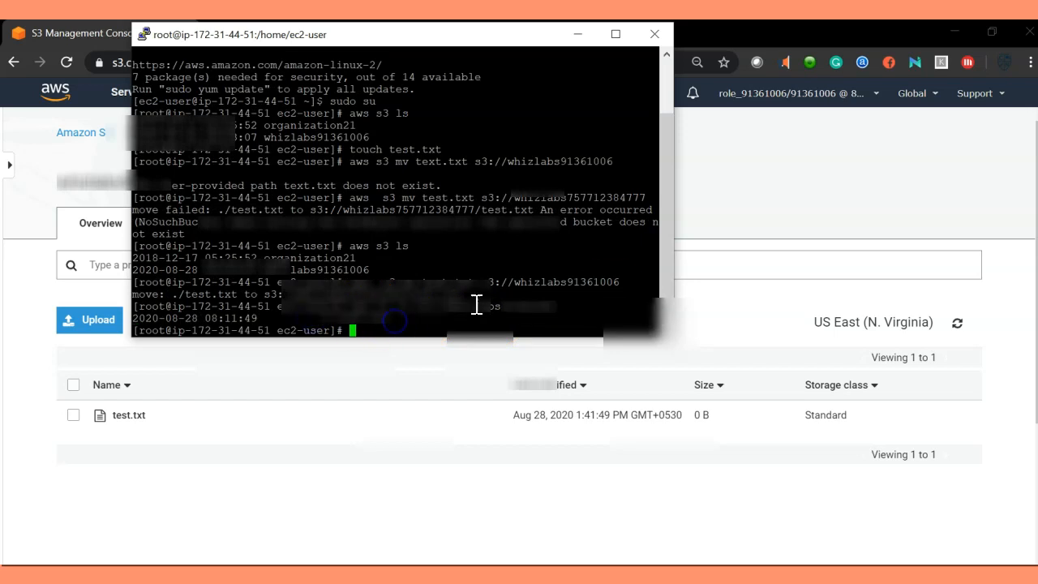